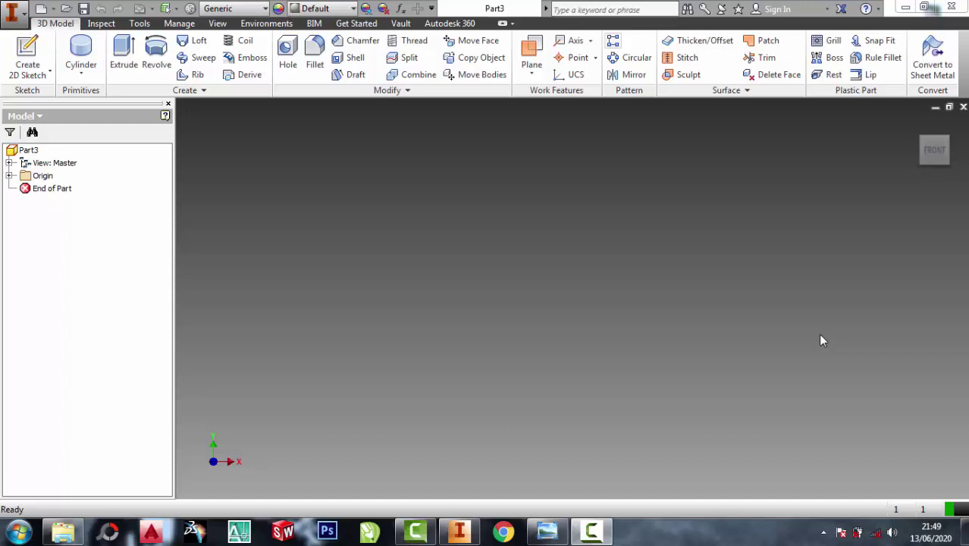
Glance at the CS bracket drawing, then start a 2D sketch on the XY origin plane
left_click(548, 531)
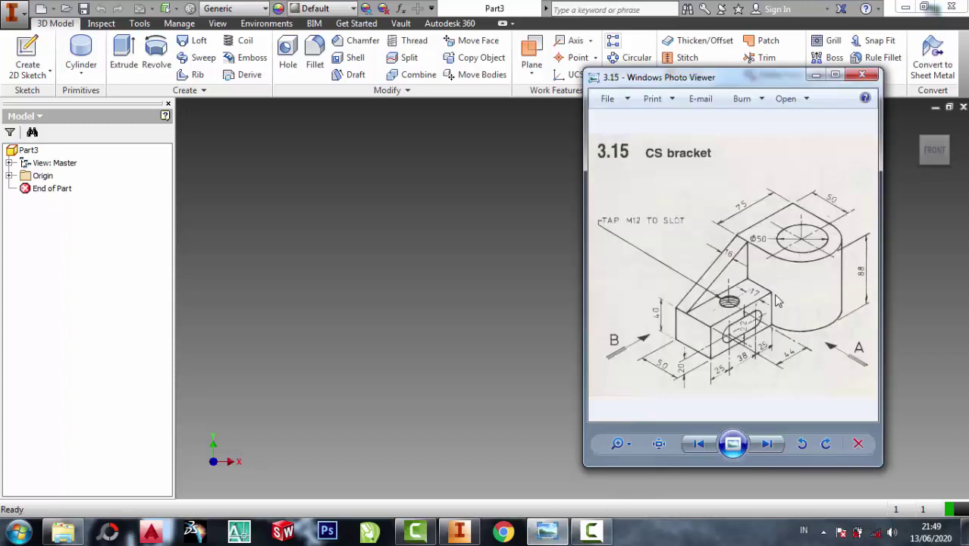
scroll(801, 311, "up", 2)
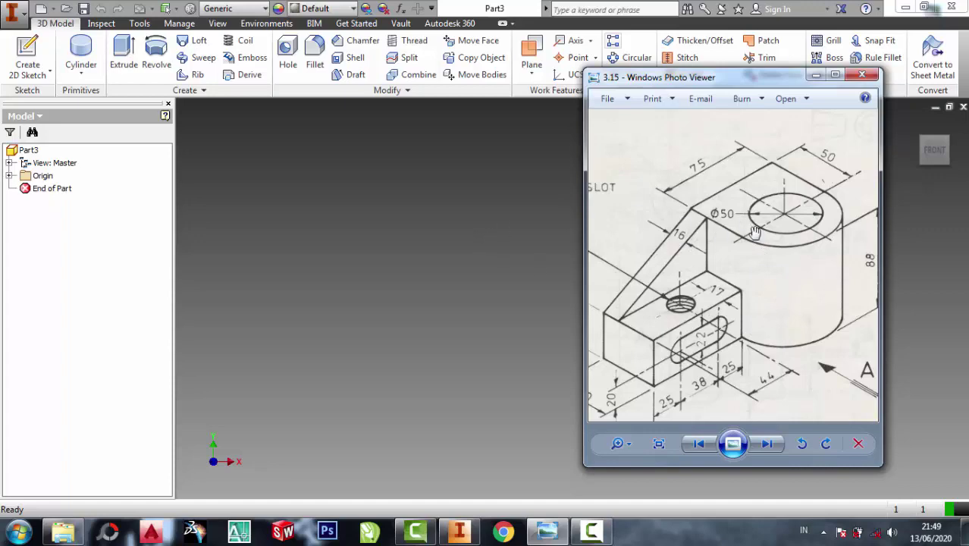
left_click(356, 235)
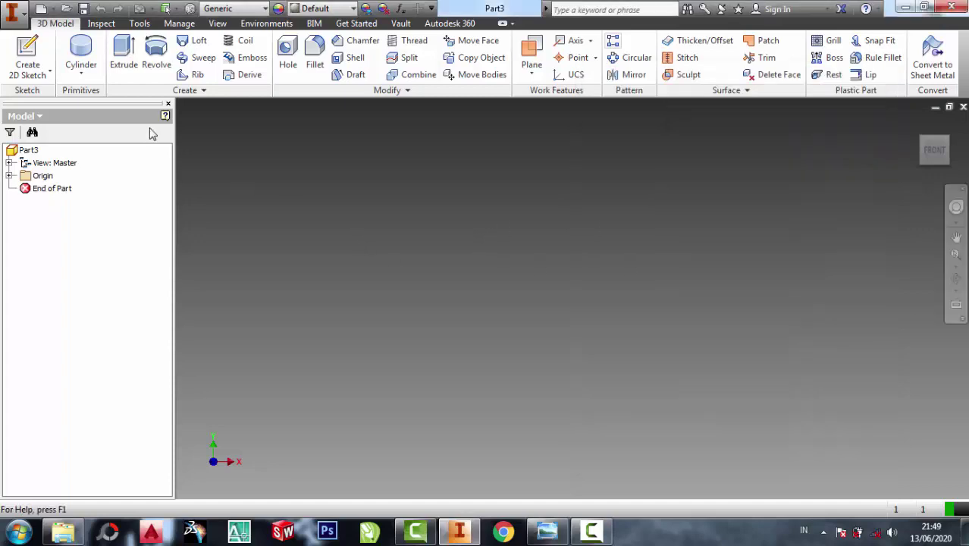
left_click(49, 74)
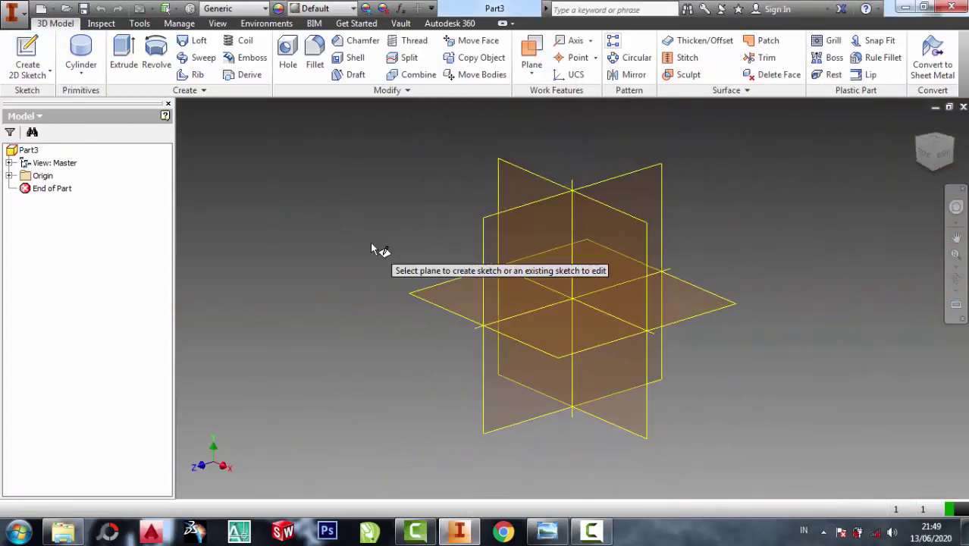
left_click(403, 294)
Zoom through the CS bracket reference drawing to read its dimensions
left_click(547, 531)
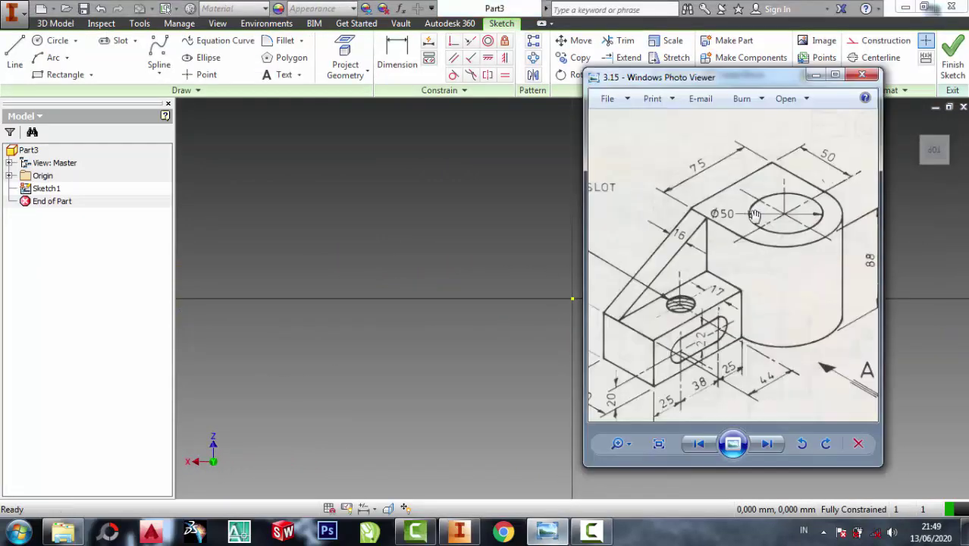
scroll(787, 258, "down", 2)
scroll(788, 258, "up", 2)
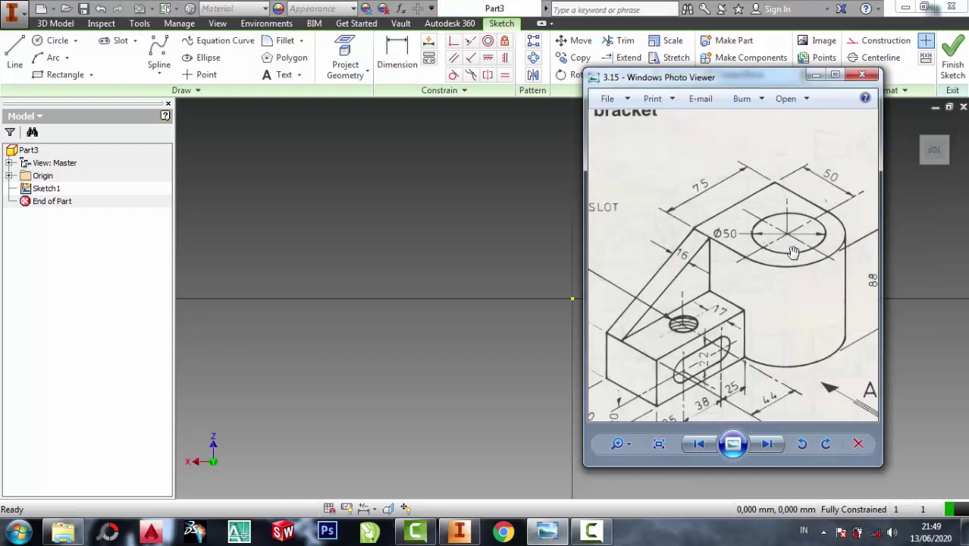
scroll(792, 252, "down", 2)
scroll(869, 246, "up", 1)
scroll(825, 195, "up", 1)
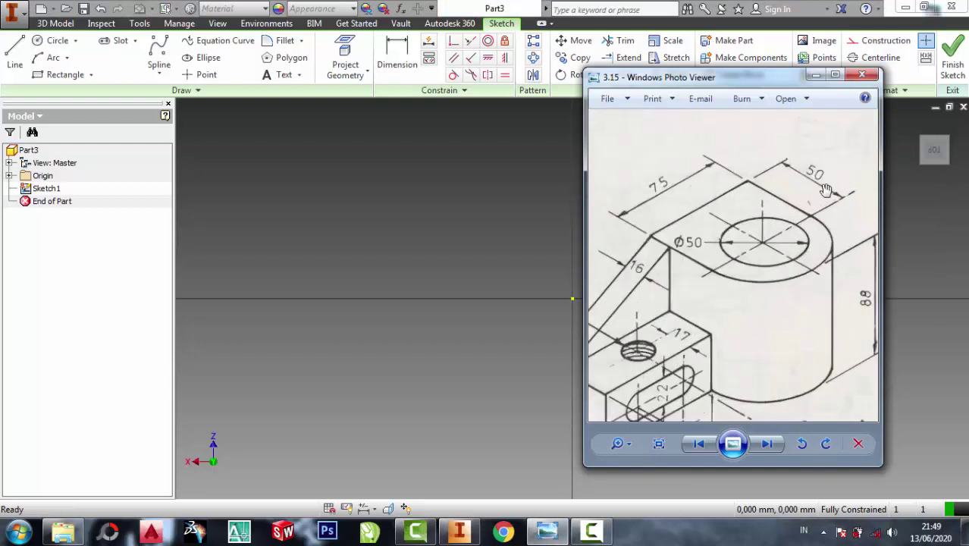
scroll(865, 299, "up", 2)
scroll(871, 319, "up", 1)
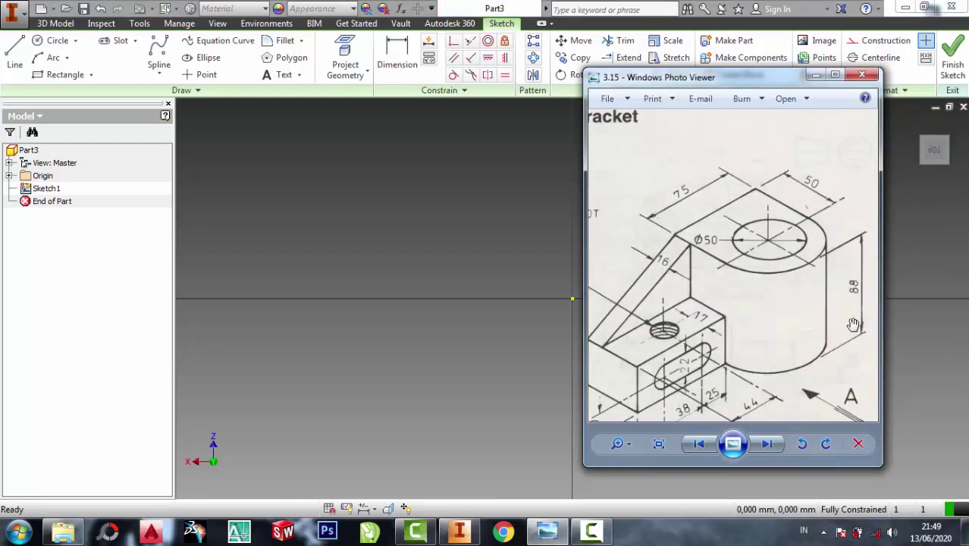
scroll(803, 235, "up", 1)
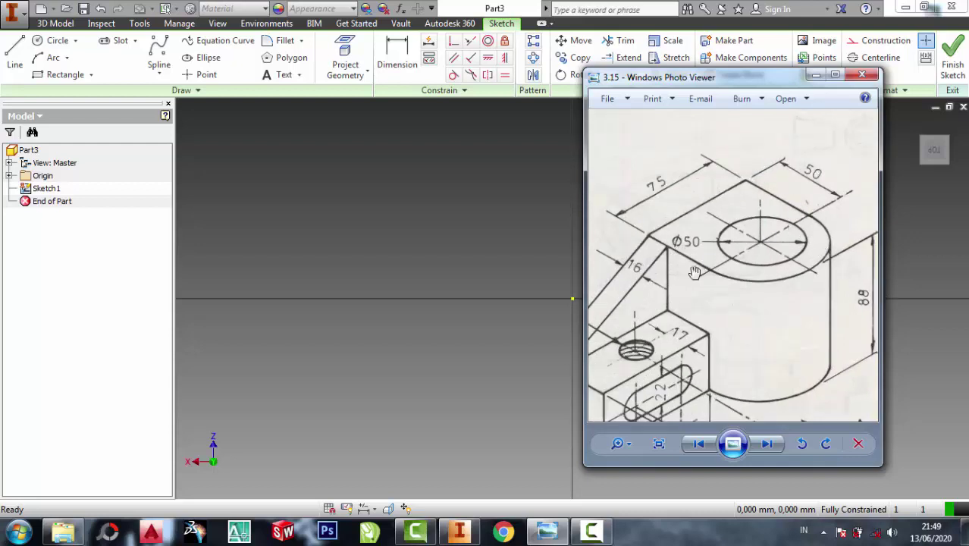
left_click(815, 78)
Draw two circles concentric on the sketch origin
left_click(56, 42)
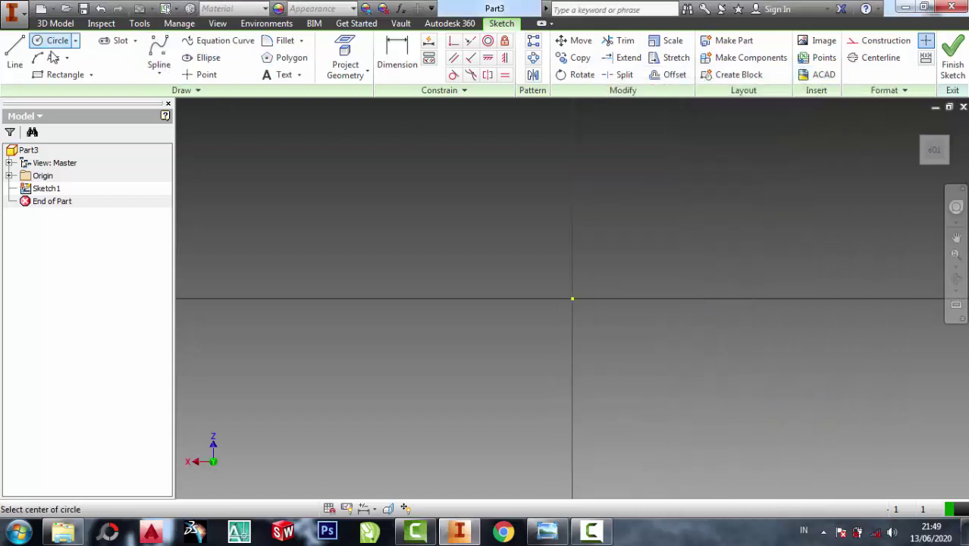
left_click(572, 298)
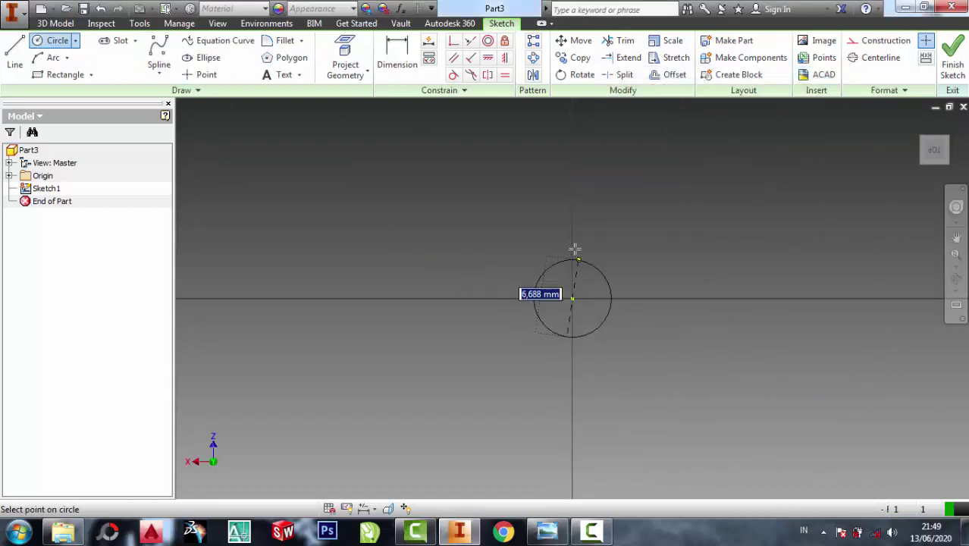
left_click(574, 239)
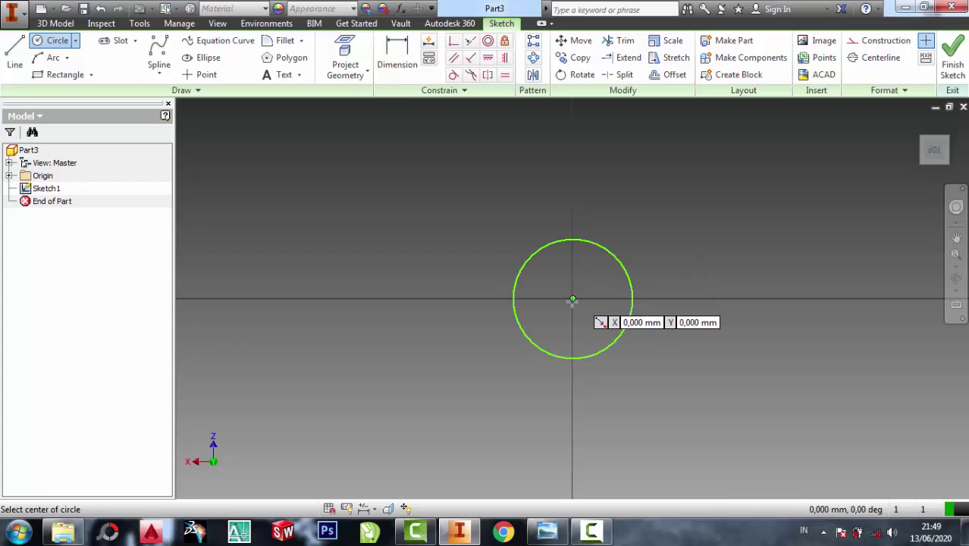
left_click(572, 298)
left_click(572, 191)
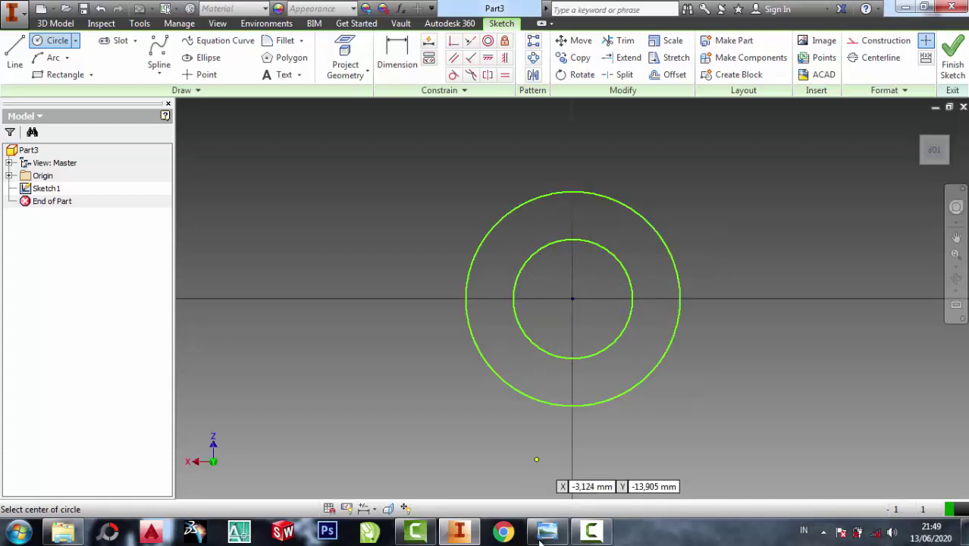
left_click(541, 539)
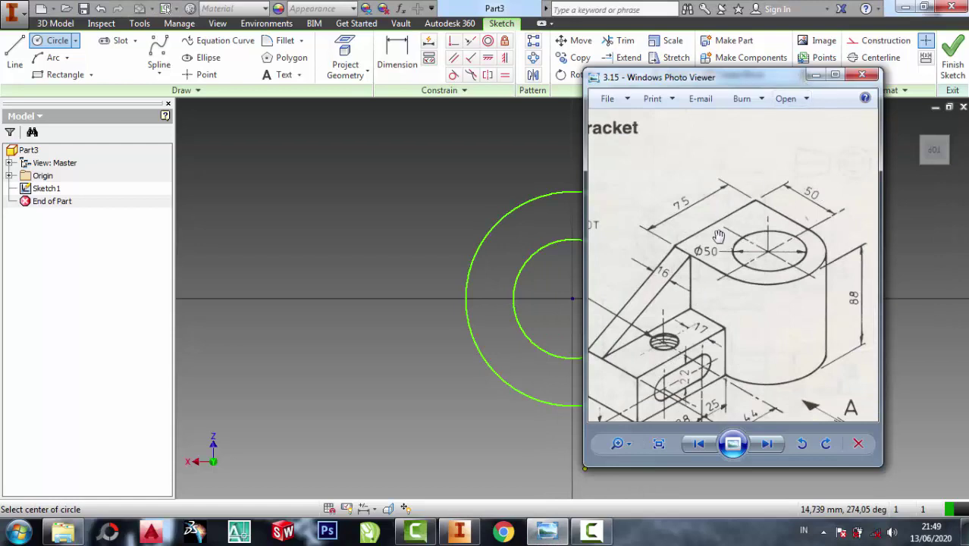
left_click(814, 75)
Dimension the outer circle to a 75 mm diameter
left_click(397, 60)
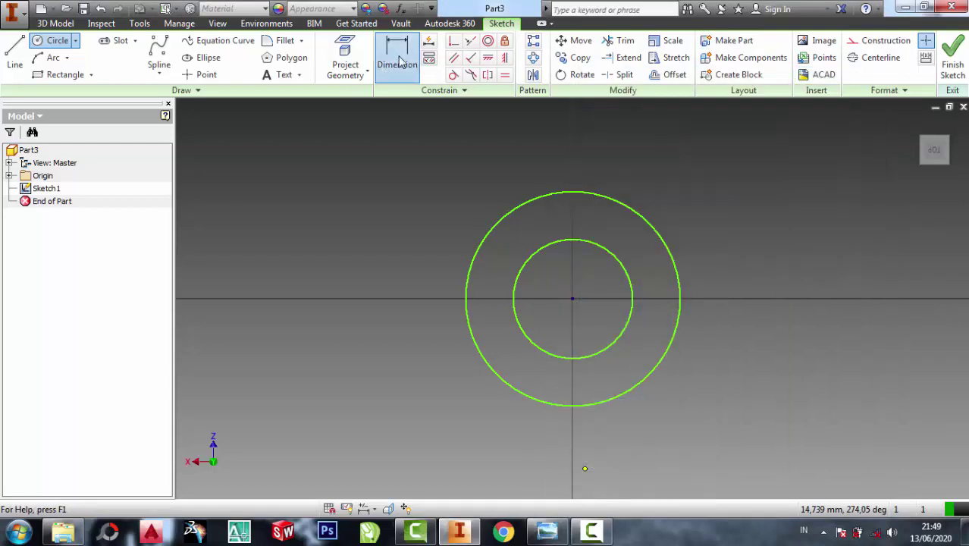
left_click(679, 282)
left_click(761, 253)
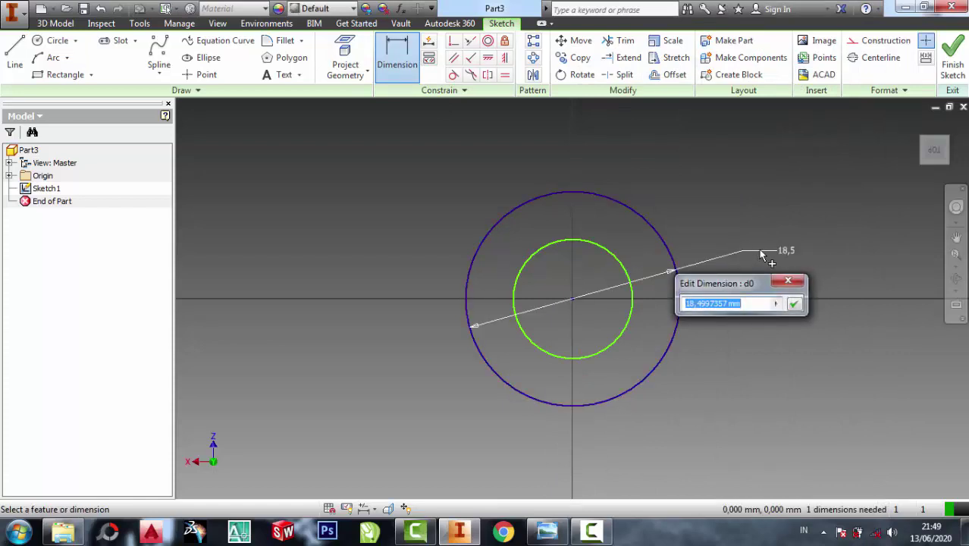
type("7")
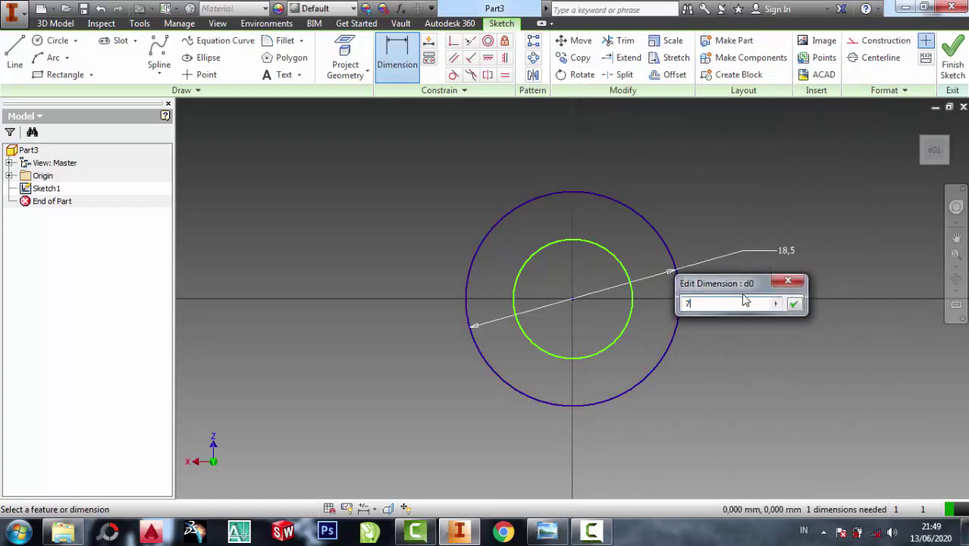
type("5")
left_click(794, 304)
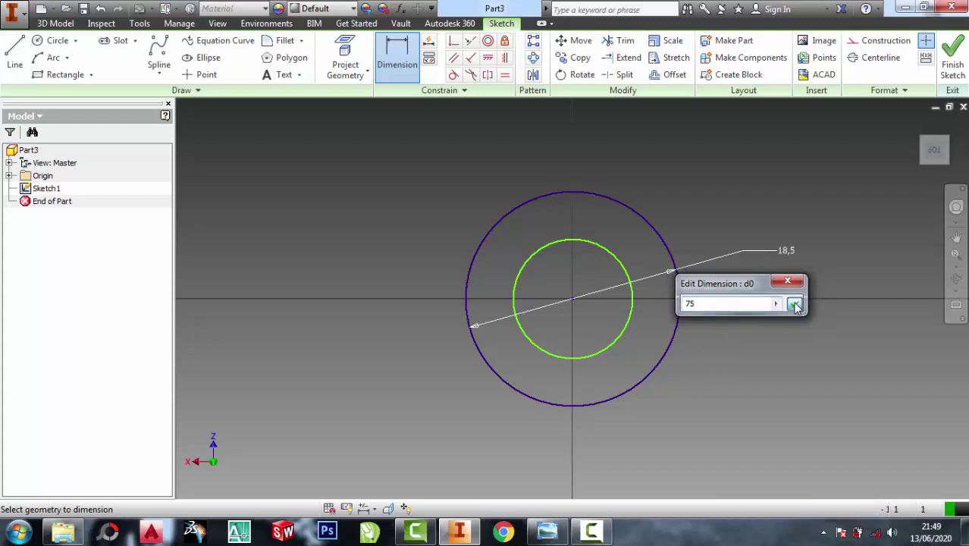
Dimension the inner circle to a 50 mm diameter, correcting the first entered value
left_click(660, 304)
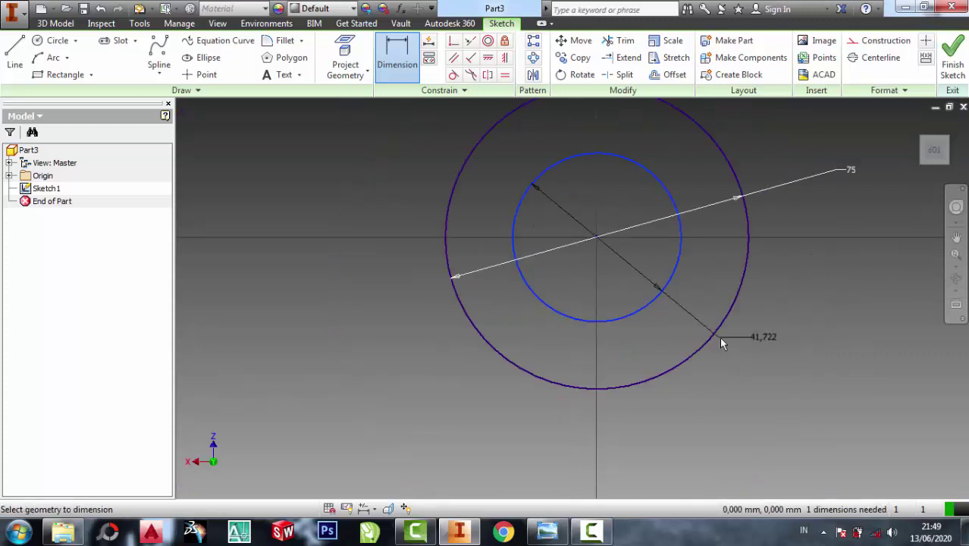
left_click(775, 338)
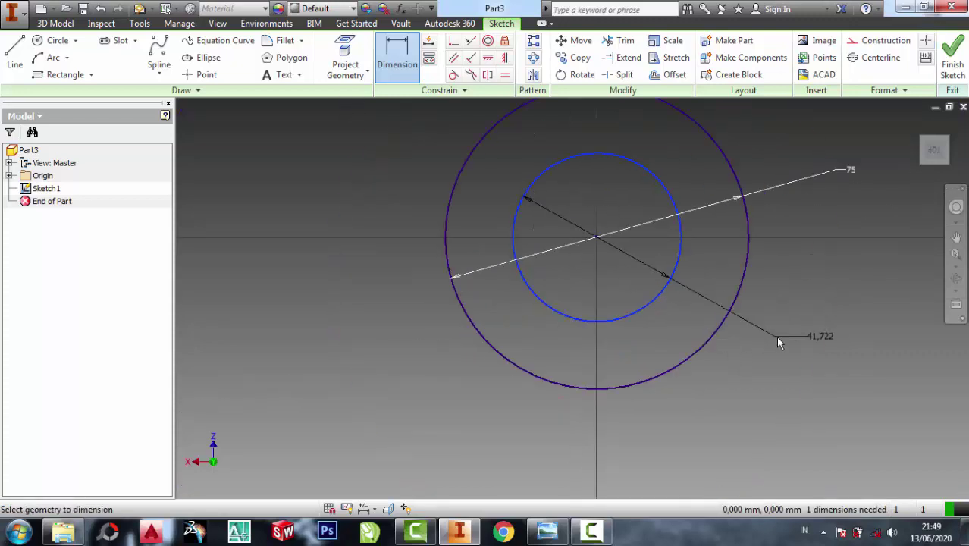
left_click(547, 533)
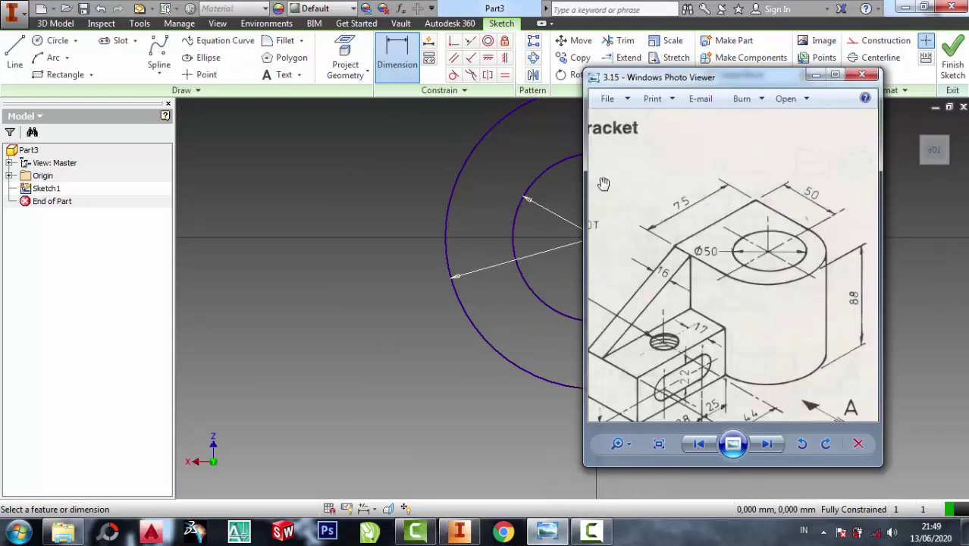
left_click(815, 75)
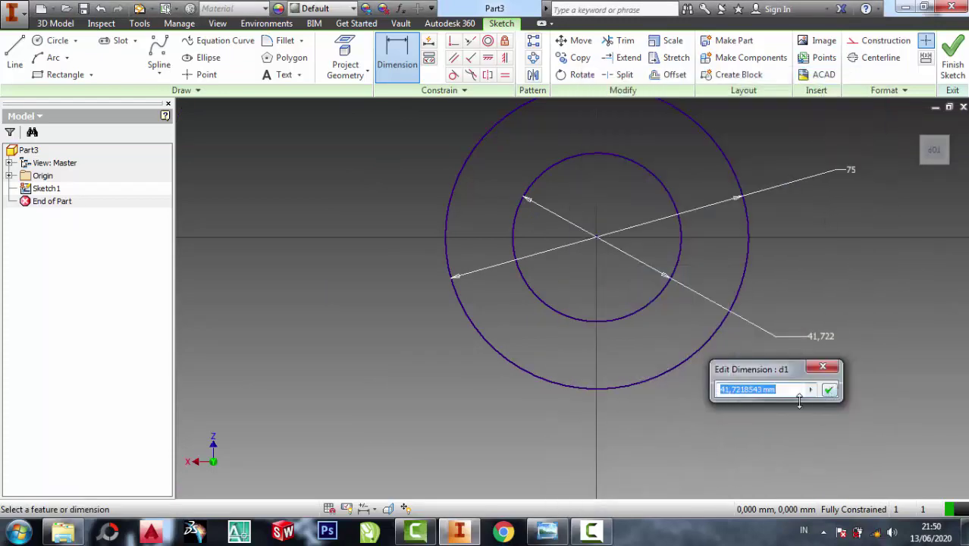
type("15")
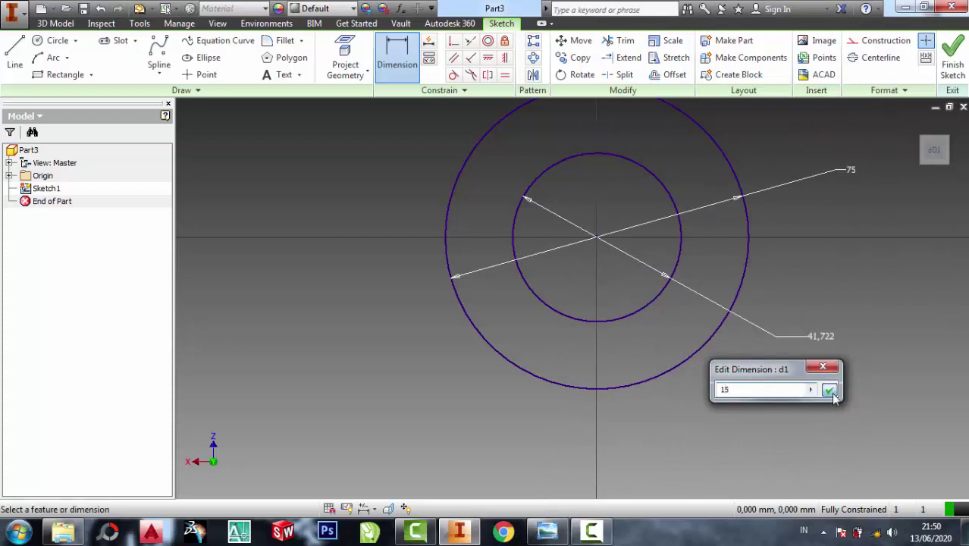
left_click(829, 391)
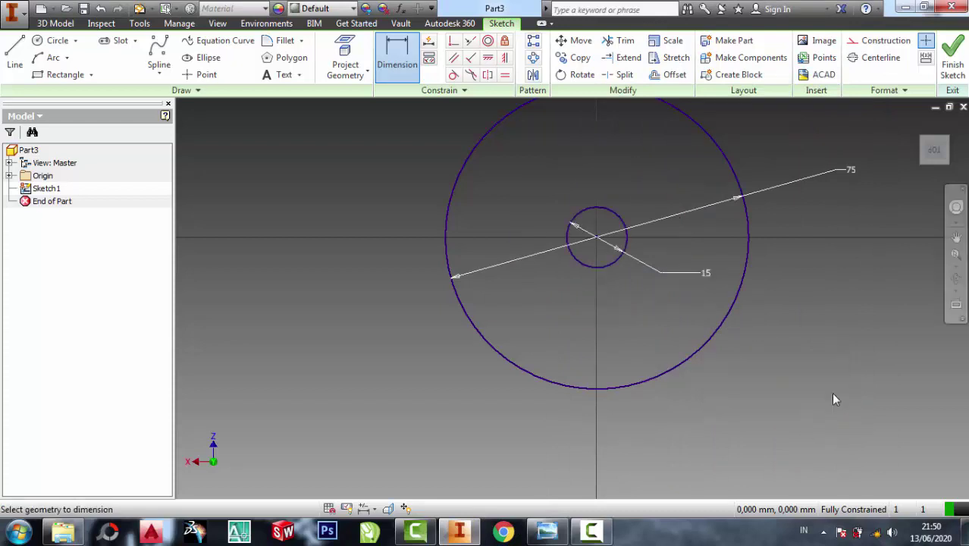
double_click(706, 275)
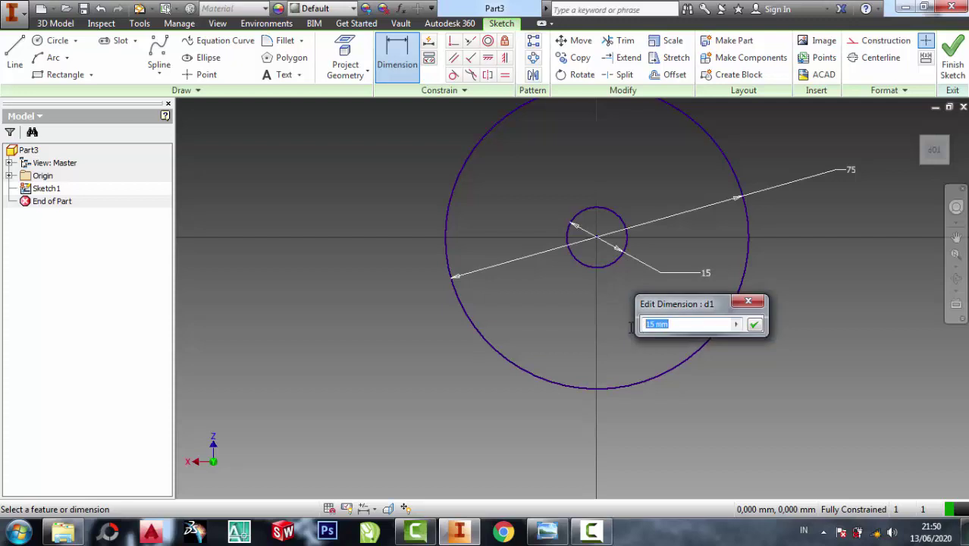
type("50")
left_click(754, 325)
scroll(747, 328, "down", 5)
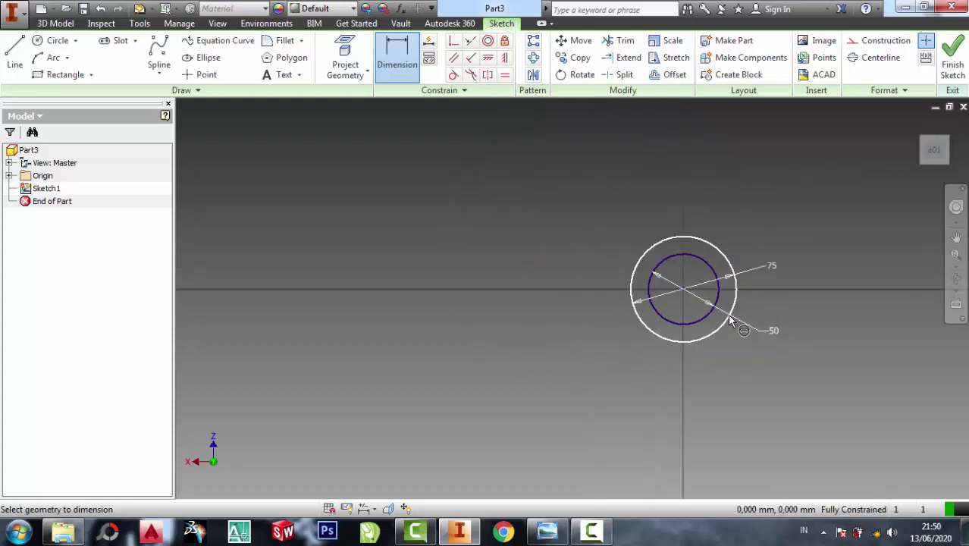
scroll(742, 237, "up", 5)
scroll(729, 254, "down", 5)
scroll(774, 478, "up", 5)
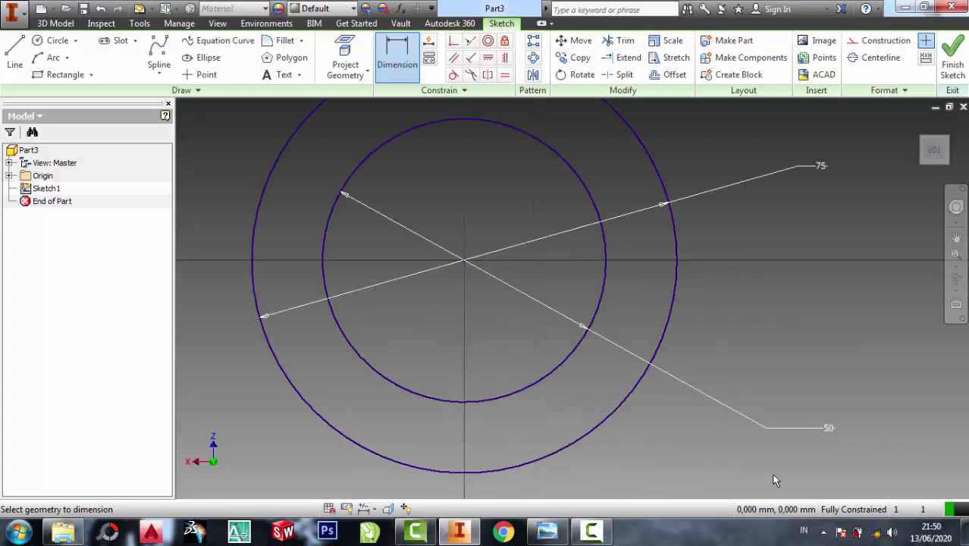
scroll(720, 471, "down", 3)
left_click(547, 530)
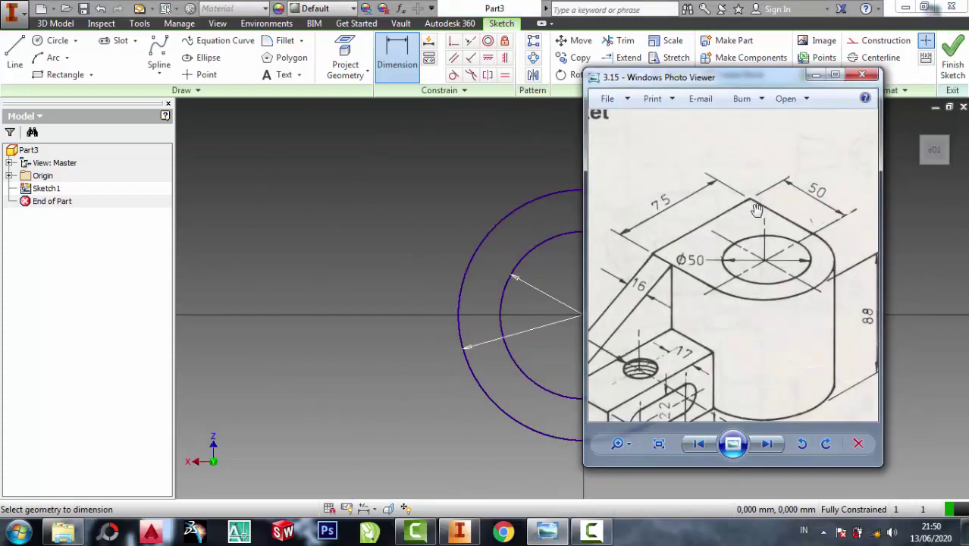
Draw a horizontal helper line just above the circles
left_click(821, 77)
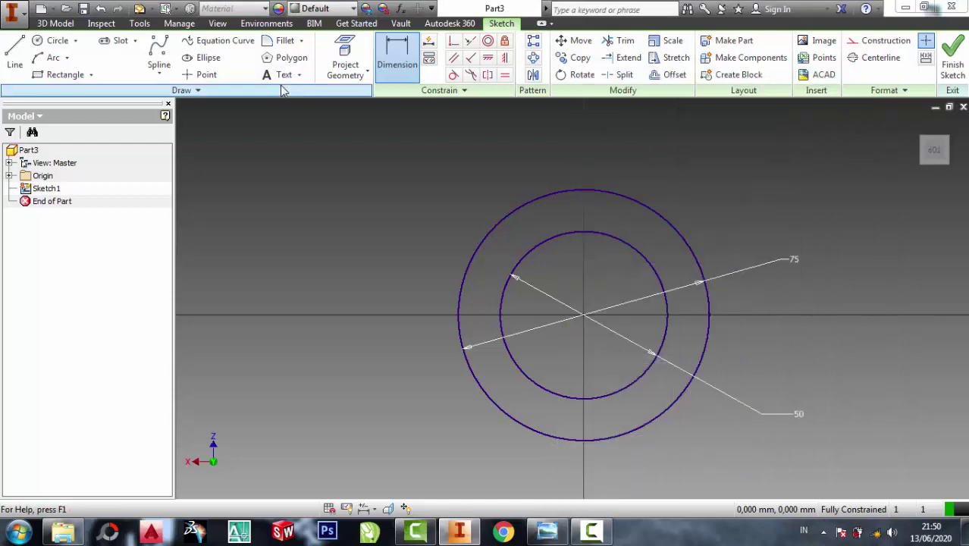
left_click(14, 56)
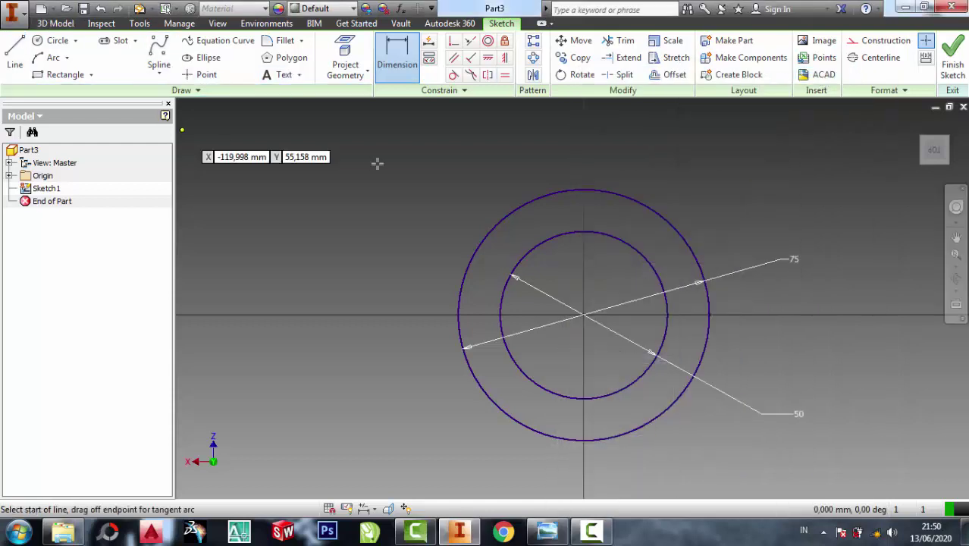
left_click(584, 171)
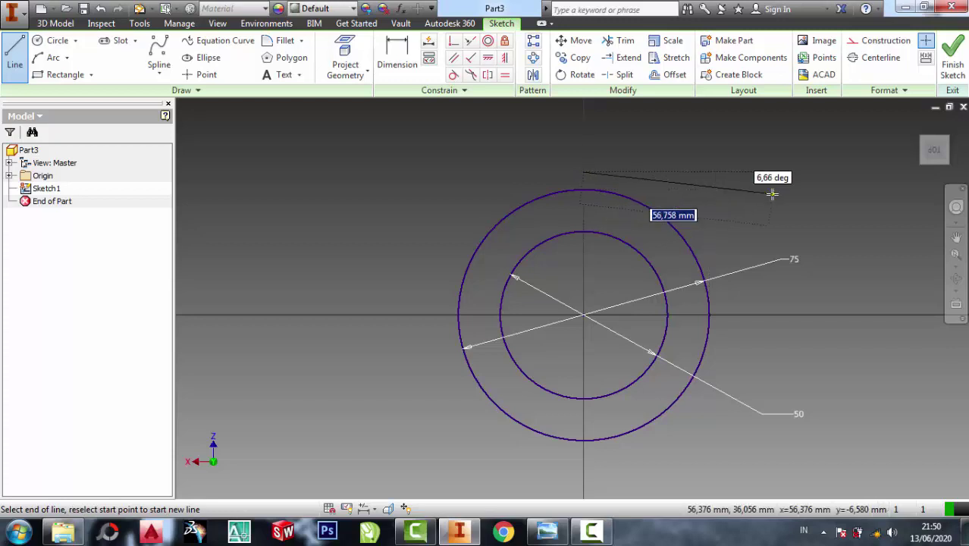
left_click(748, 172)
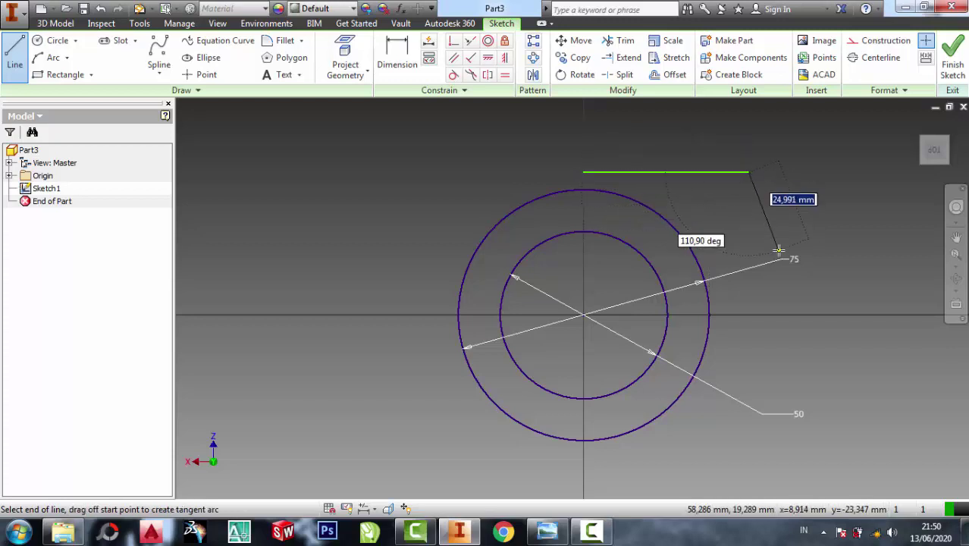
key("Escape")
left_click(548, 531)
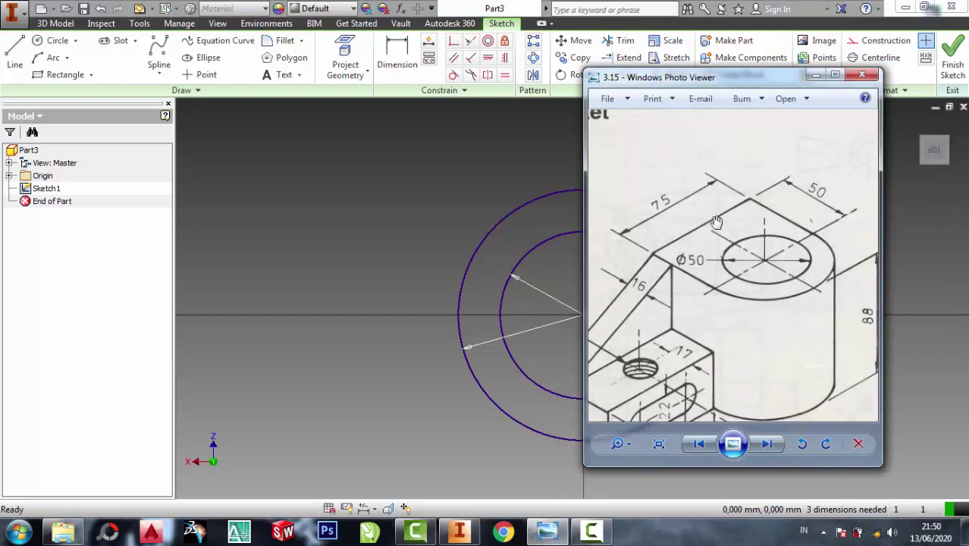
left_click(816, 74)
Dimension the helper line 50 mm above the circles' centre
left_click(402, 57)
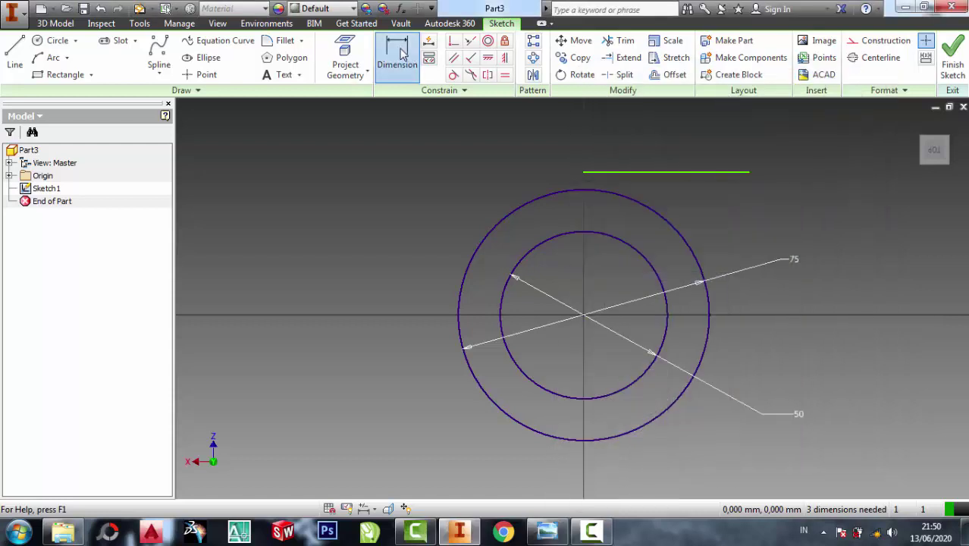
left_click(725, 173)
left_click(584, 314)
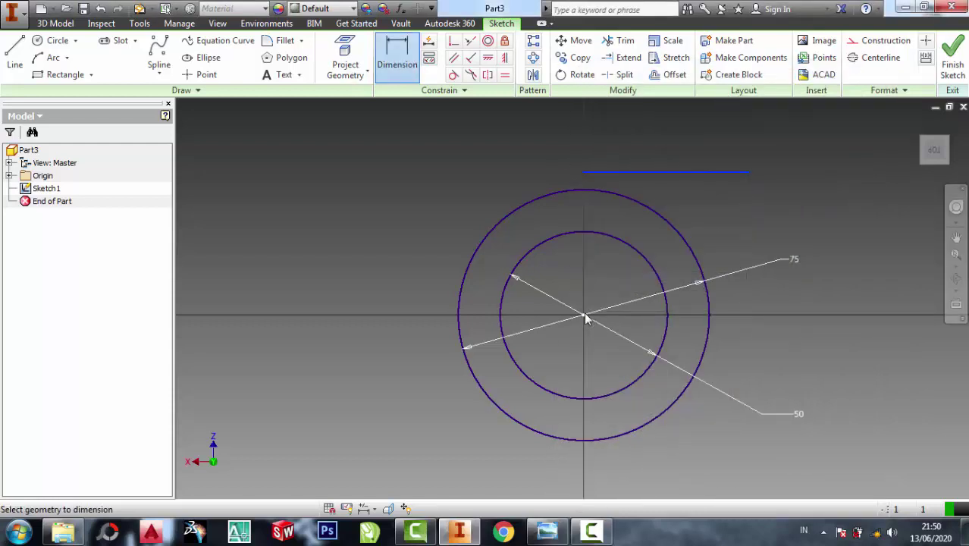
left_click(863, 271)
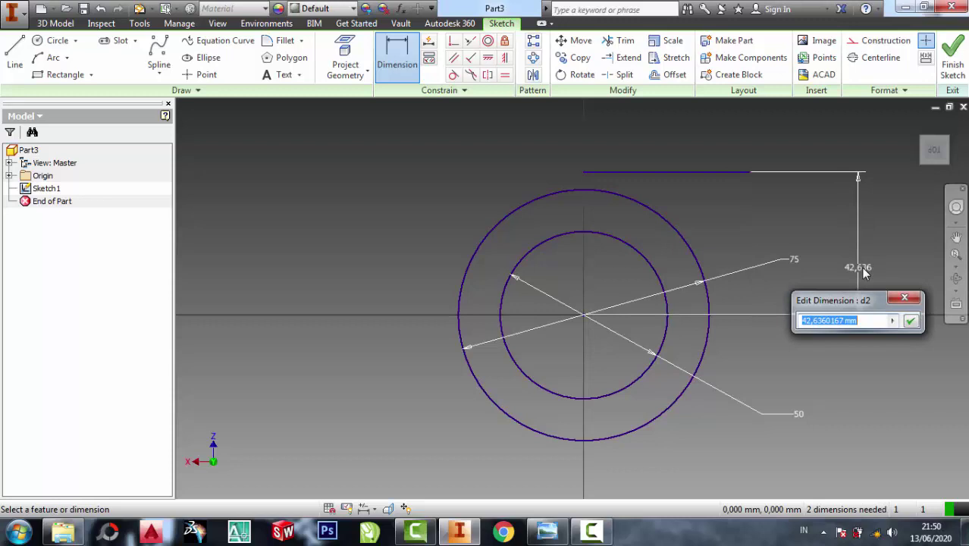
type("50")
left_click(911, 322)
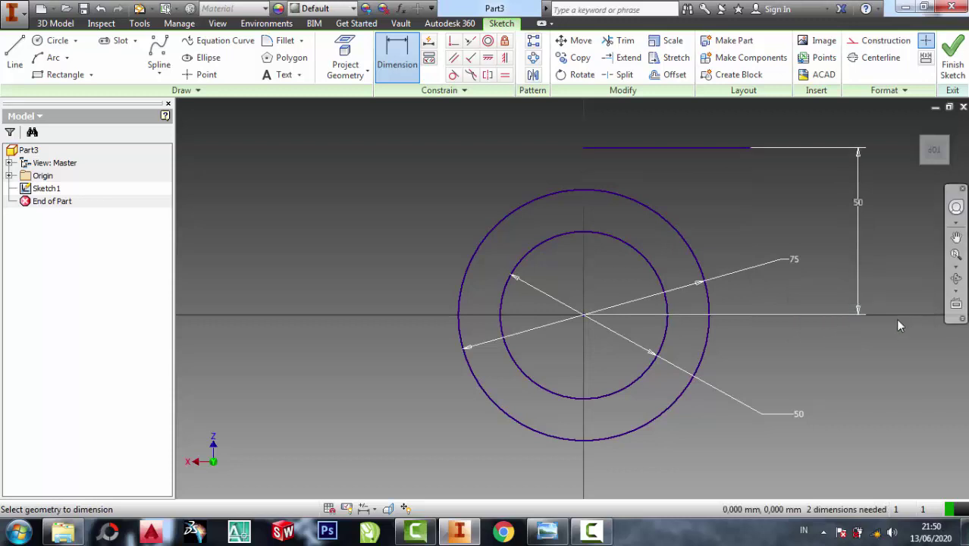
left_click(547, 531)
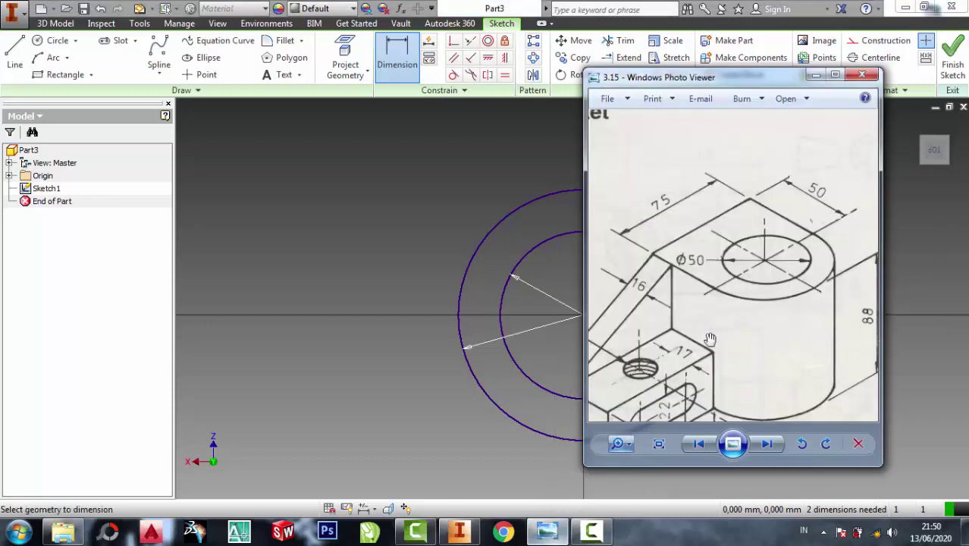
left_click(816, 75)
Draw a vertical line from the outer circle at the axis up to the helper, then delete the helper
left_click(15, 58)
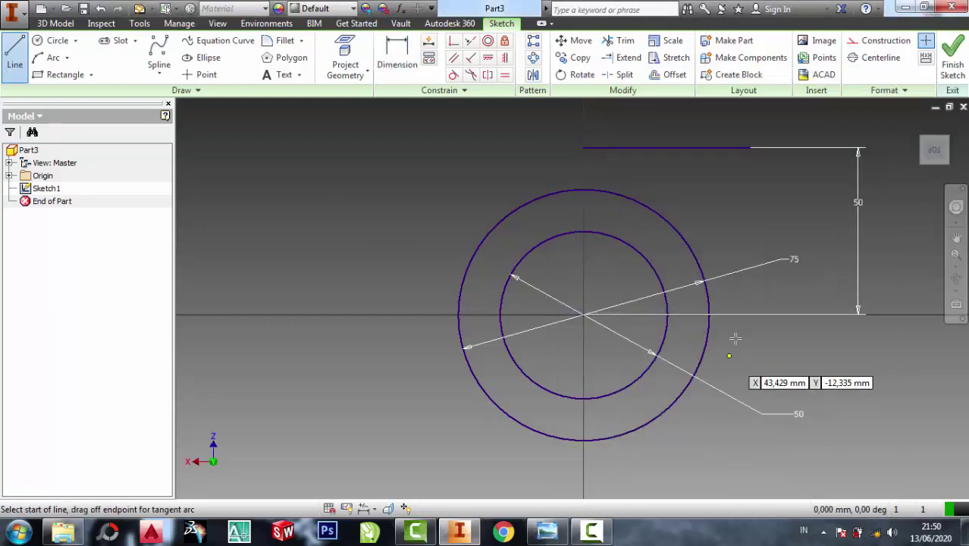
left_click(711, 308)
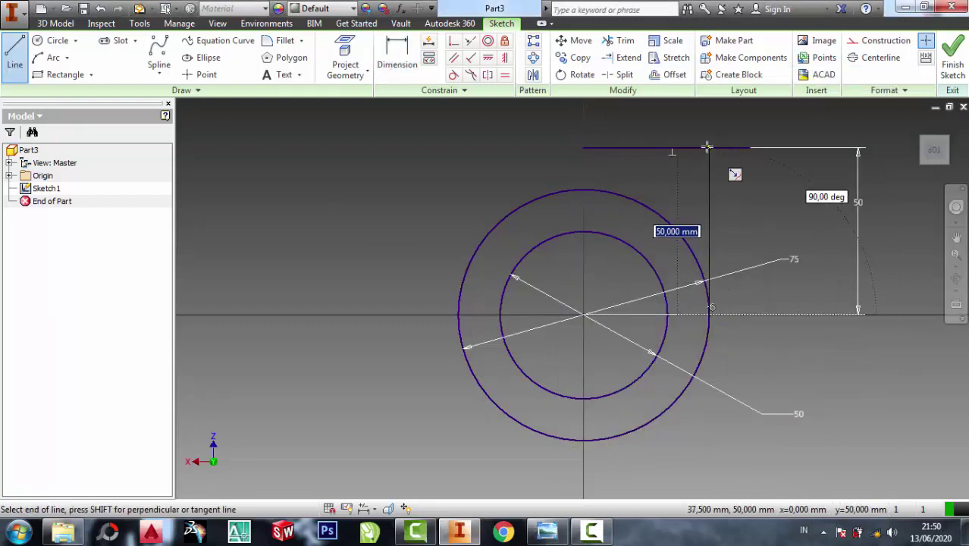
double_click(710, 146)
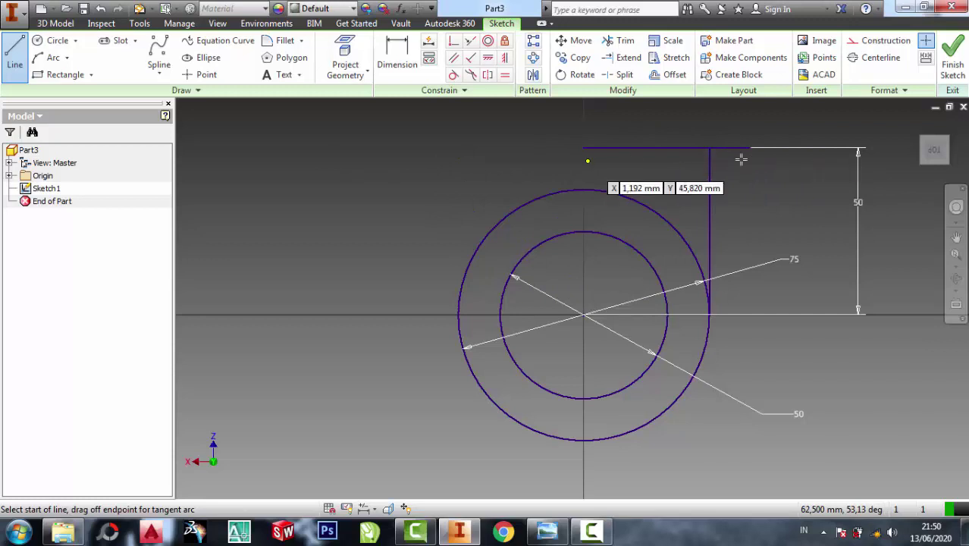
key("Escape")
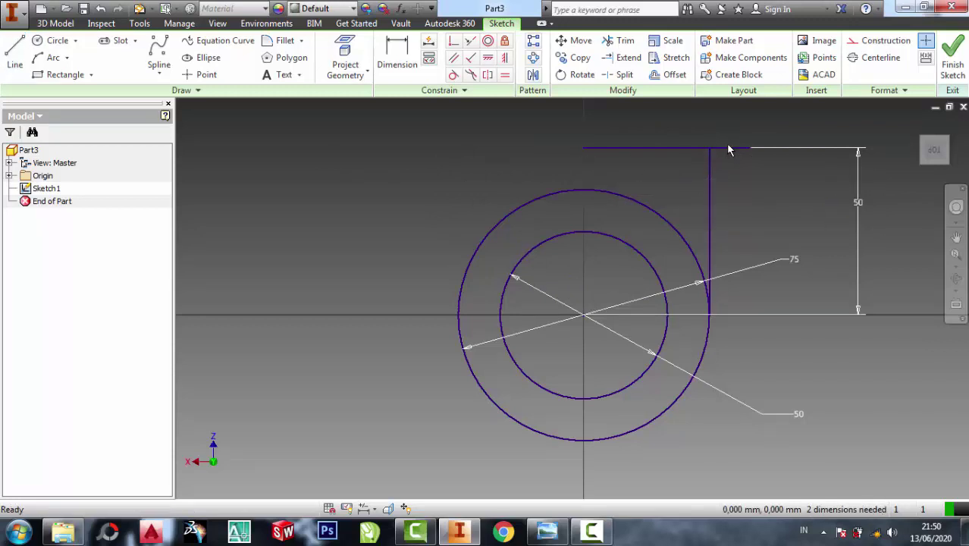
right_click(728, 149)
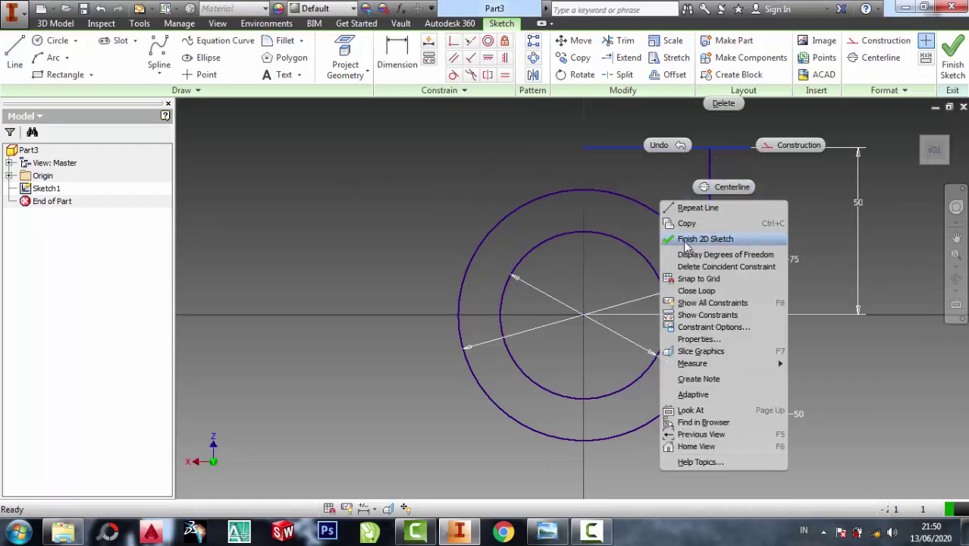
left_click(721, 103)
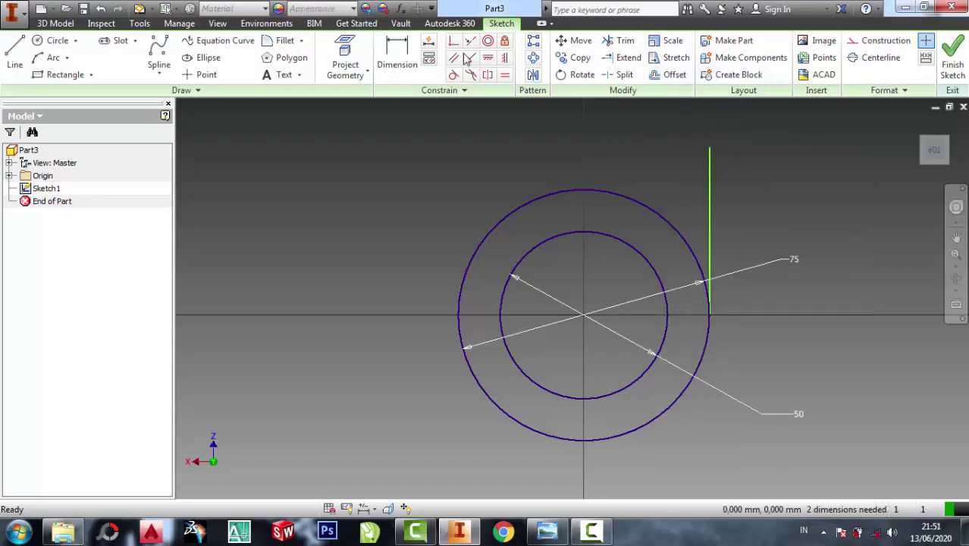
Draw the 75 mm top edge and the 50 mm left side down to the axis
left_click(14, 51)
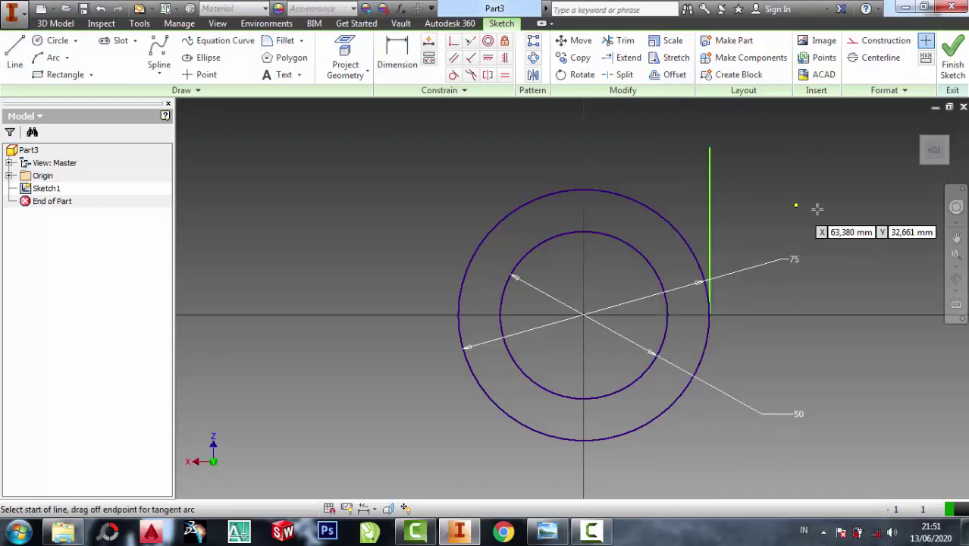
left_click(709, 148)
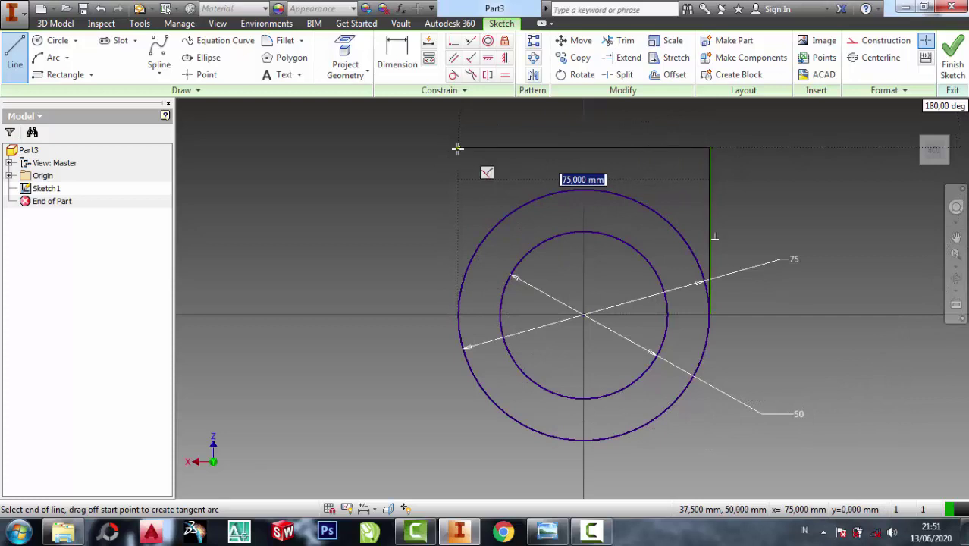
left_click(457, 147)
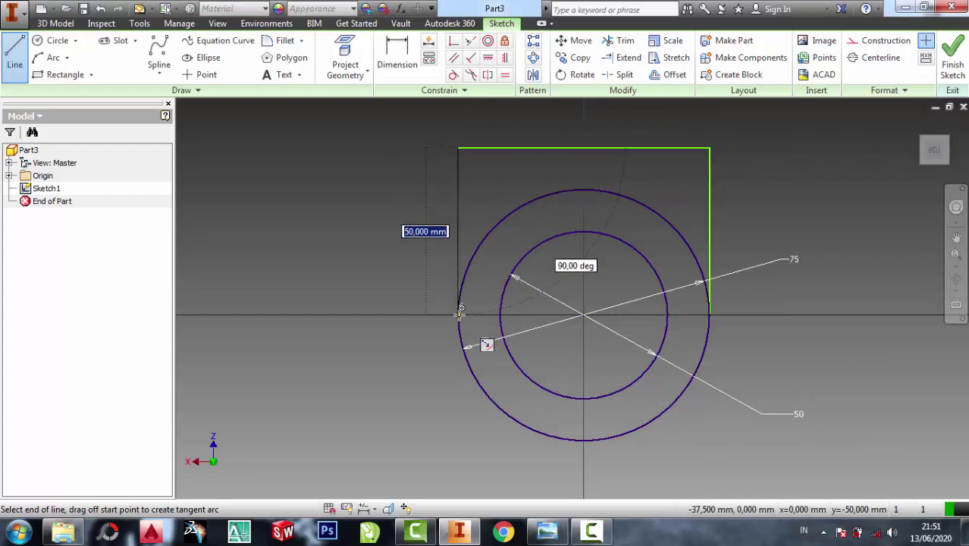
left_click(458, 312)
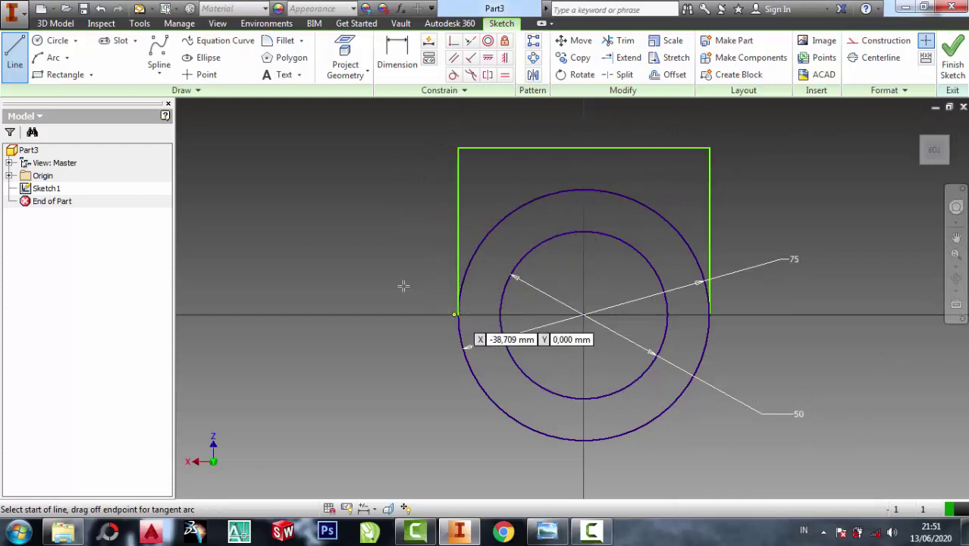
key("Escape")
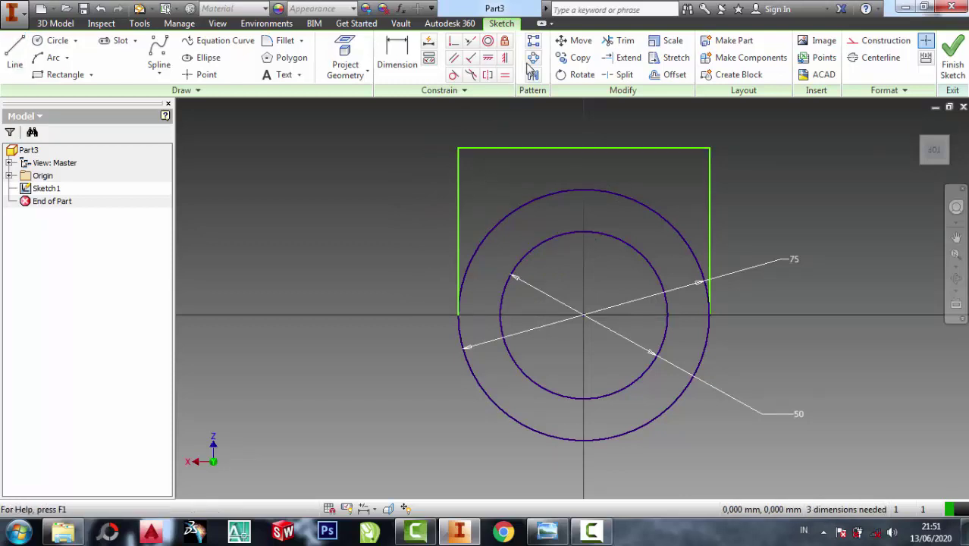
Trim away the outer circle's upper arc
left_click(621, 40)
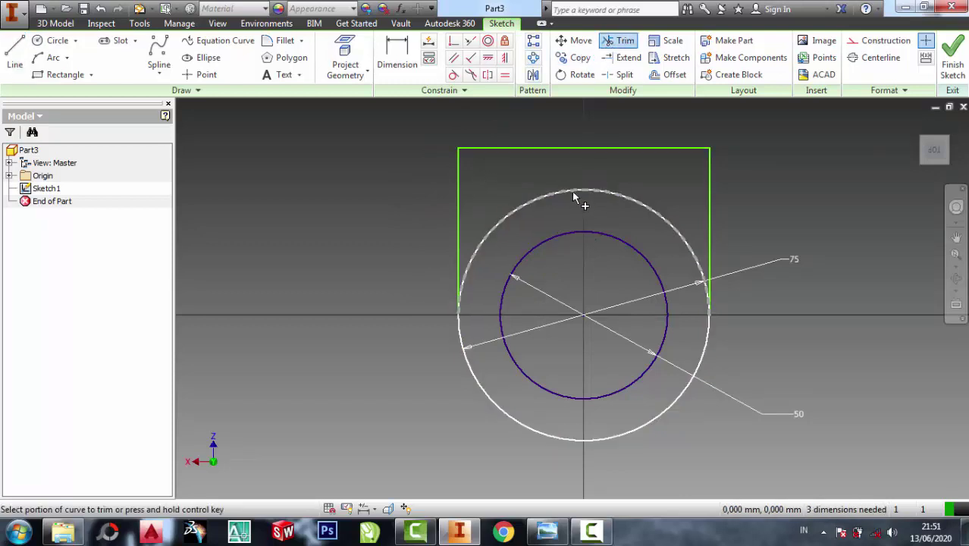
left_click(573, 193)
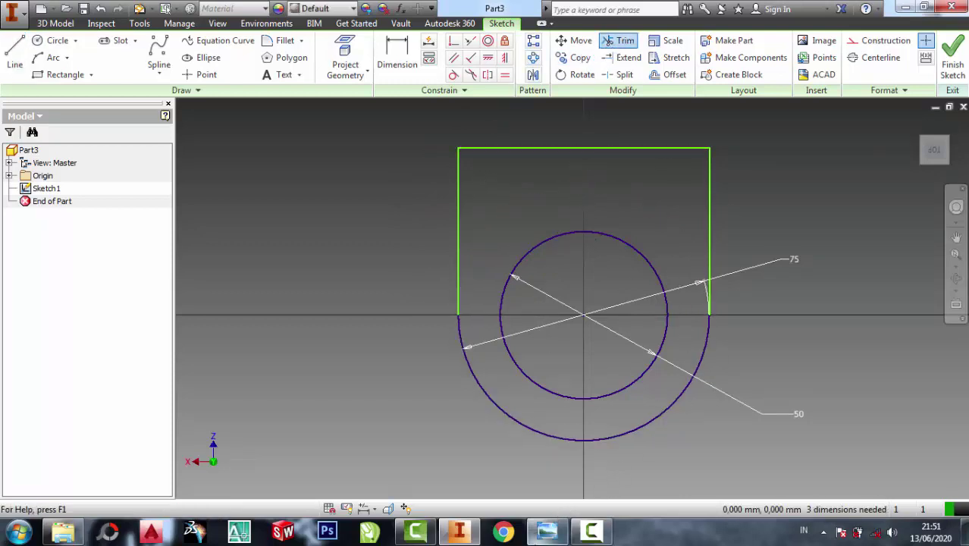
left_click(546, 531)
Zoom around the bracket drawing's block, slot and M12 hole details, dismissing the colour-scheme prompt
scroll(730, 301, "up", 3)
scroll(729, 300, "down", 2)
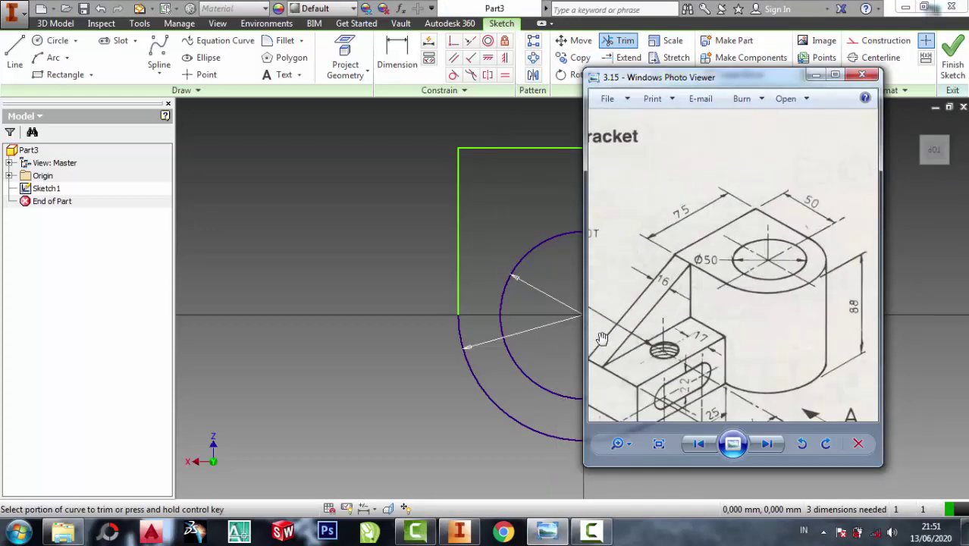
scroll(623, 323, "down", 2)
scroll(643, 325, "up", 1)
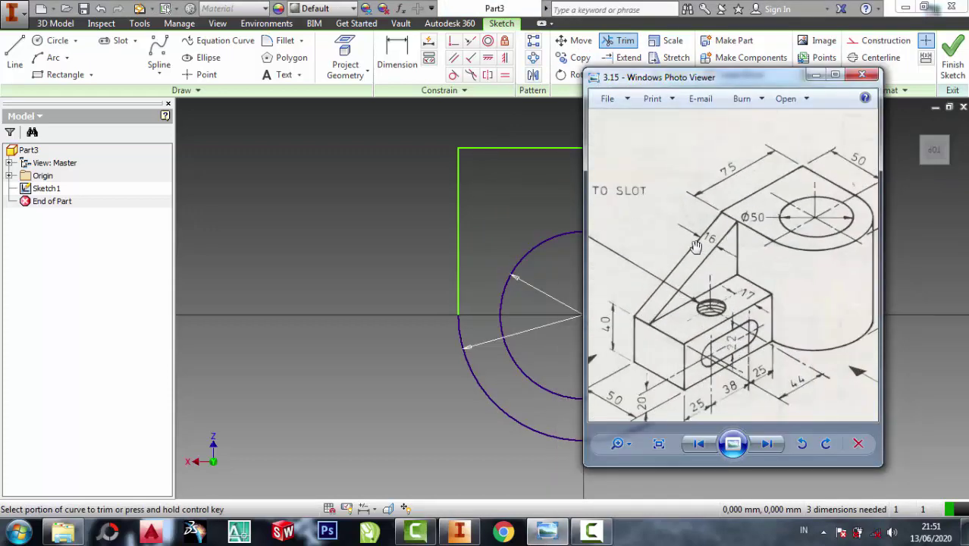
scroll(675, 284, "up", 1)
scroll(675, 284, "down", 1)
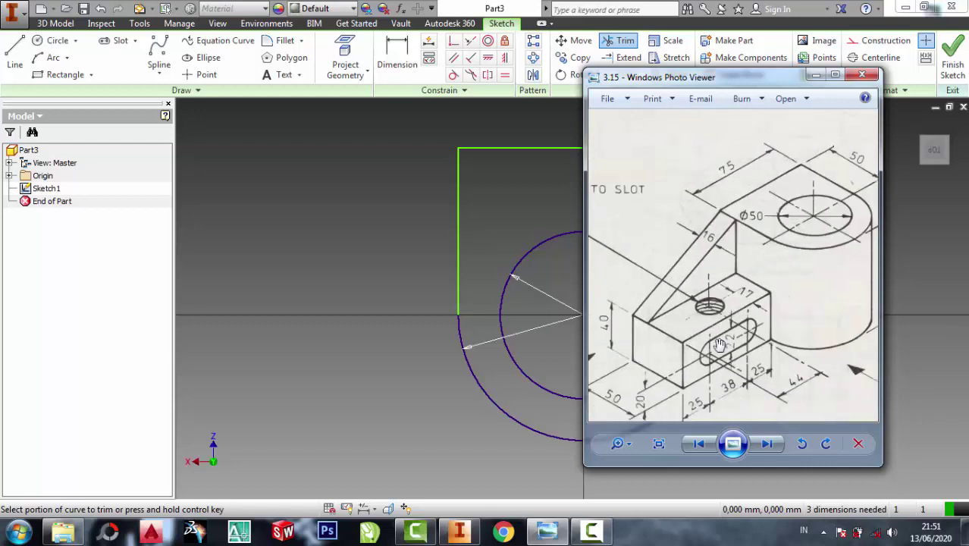
scroll(744, 397, "down", 1)
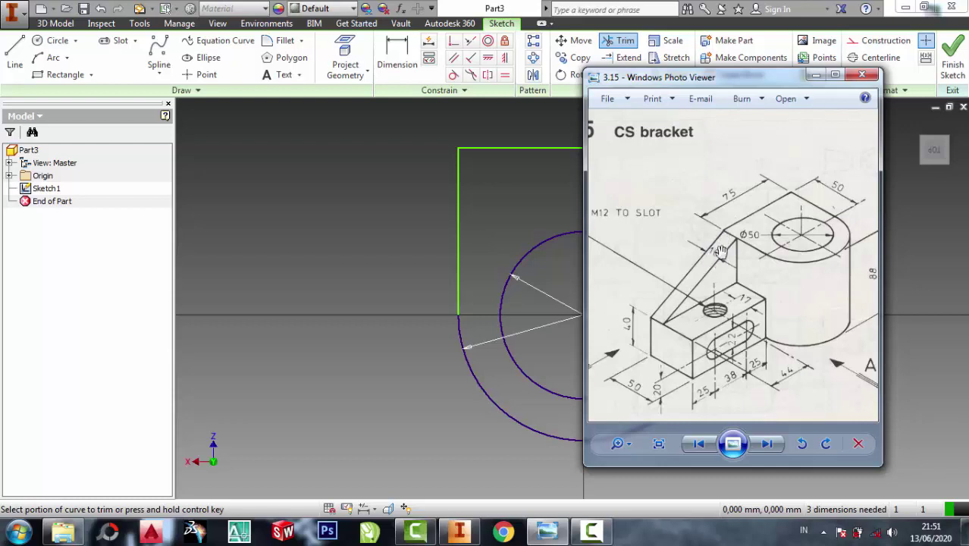
scroll(691, 294, "up", 1)
scroll(691, 294, "down", 1)
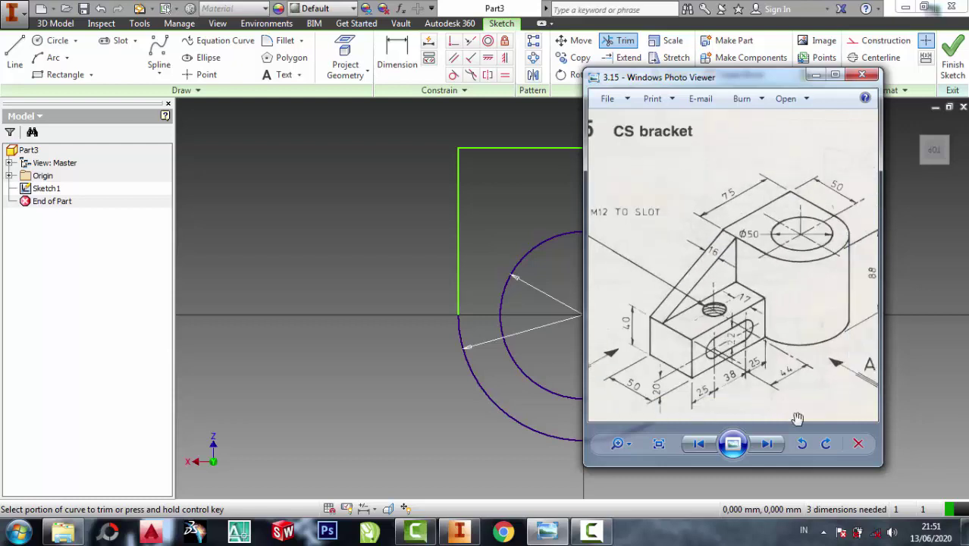
scroll(797, 419, "up", 1)
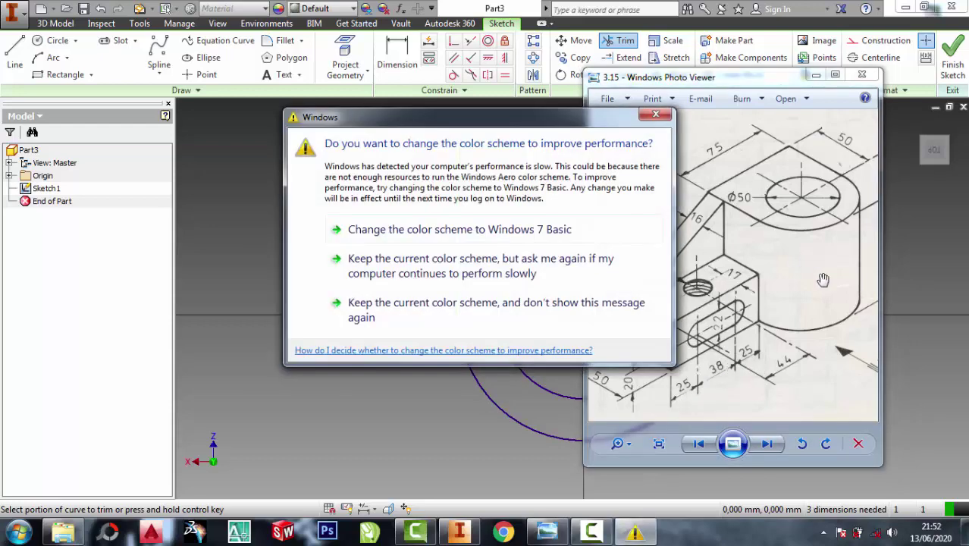
left_click(657, 115)
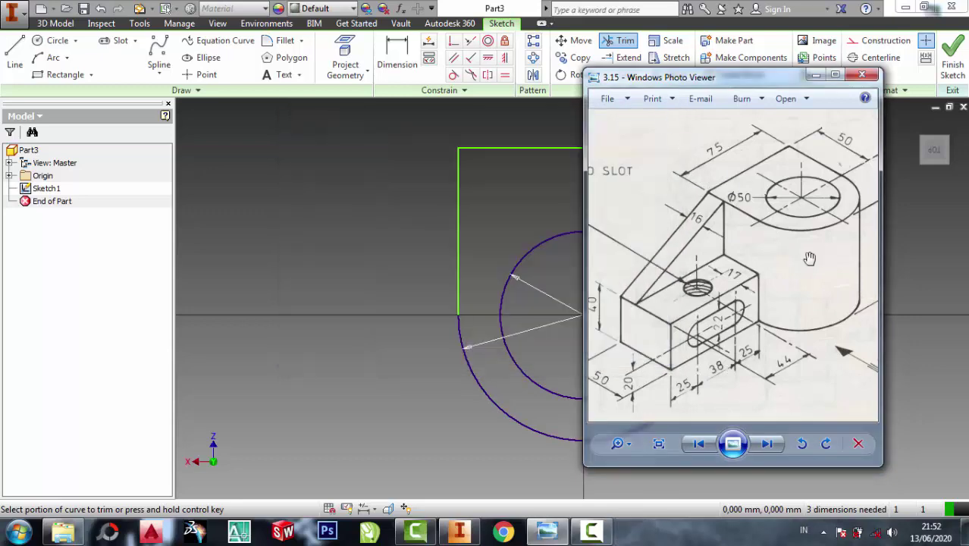
Sketch the arm rectangle extending left from the outline's top-left corner
left_click(813, 75)
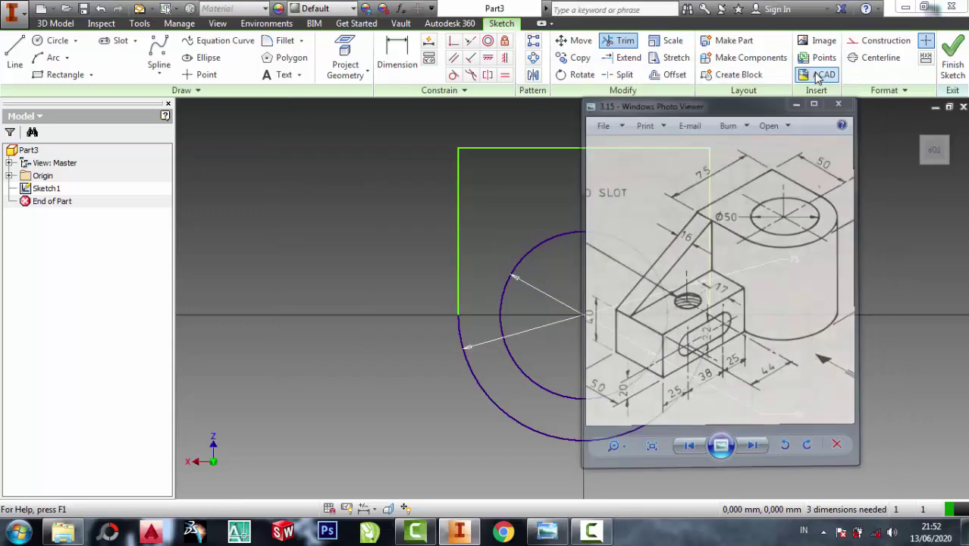
left_click(15, 54)
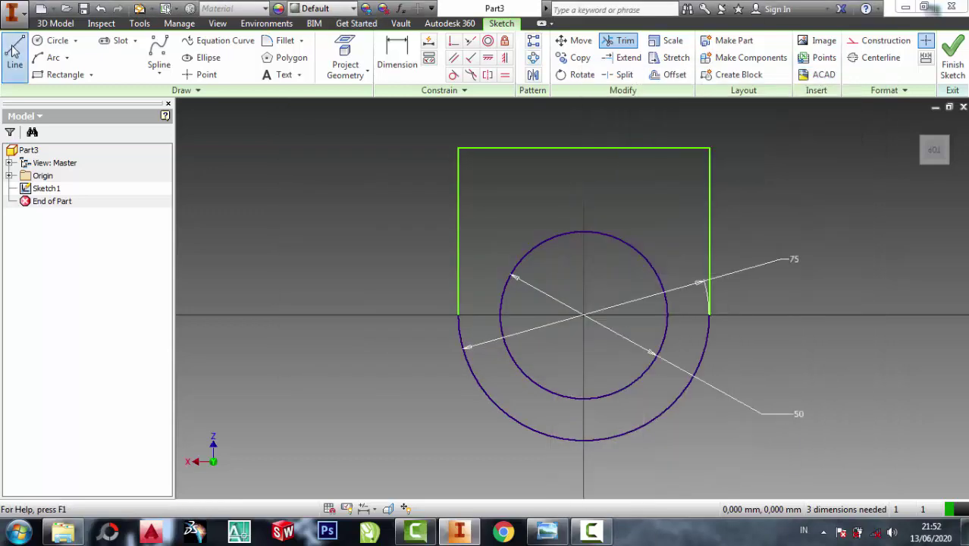
left_click(459, 146)
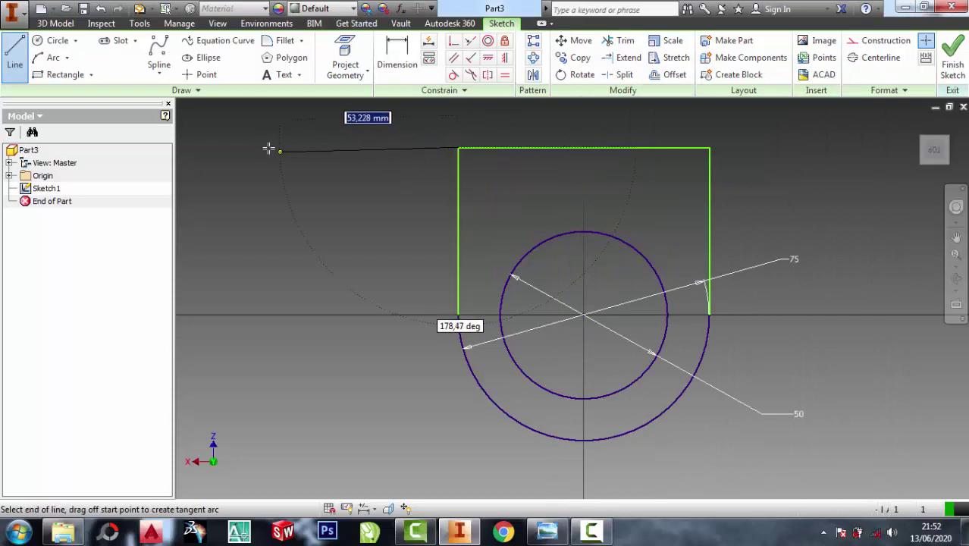
left_click(258, 159)
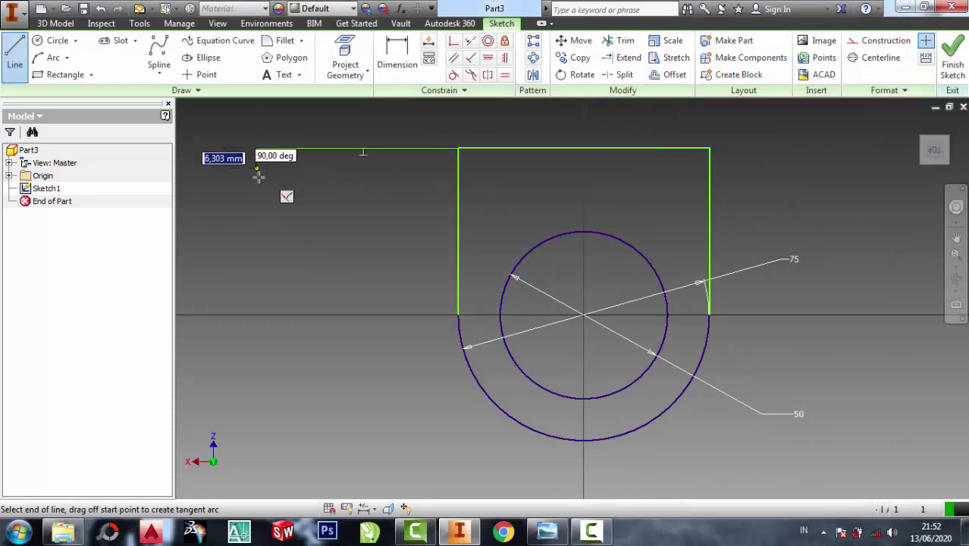
left_click(258, 171)
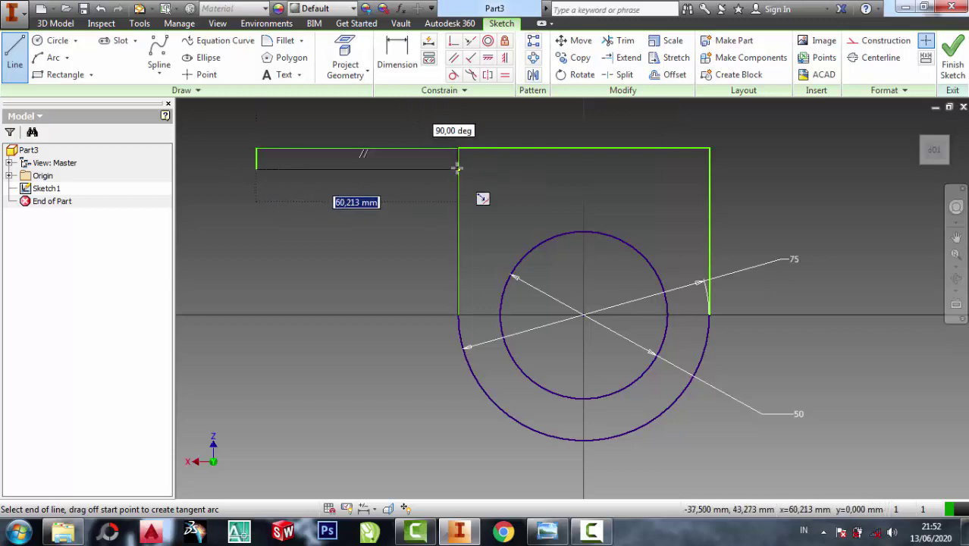
double_click(458, 168)
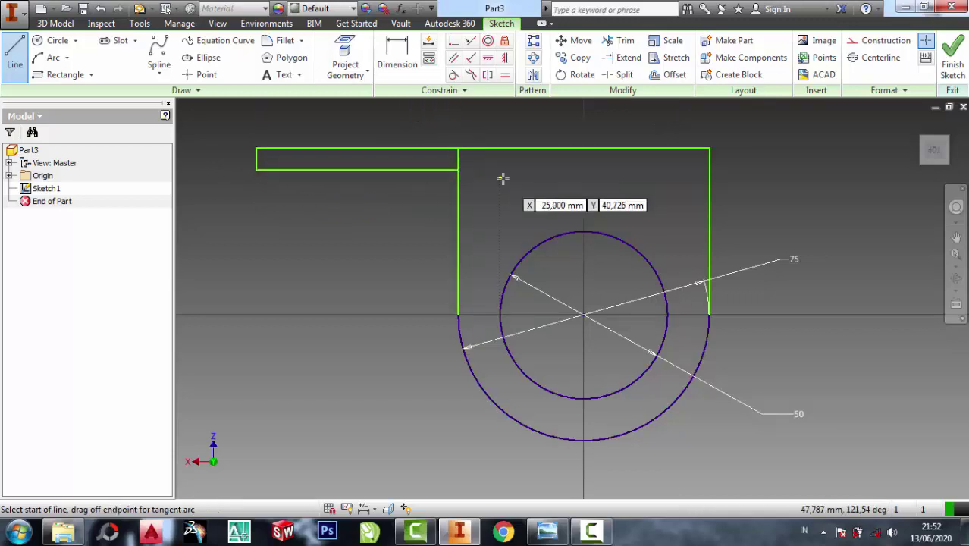
key("Escape")
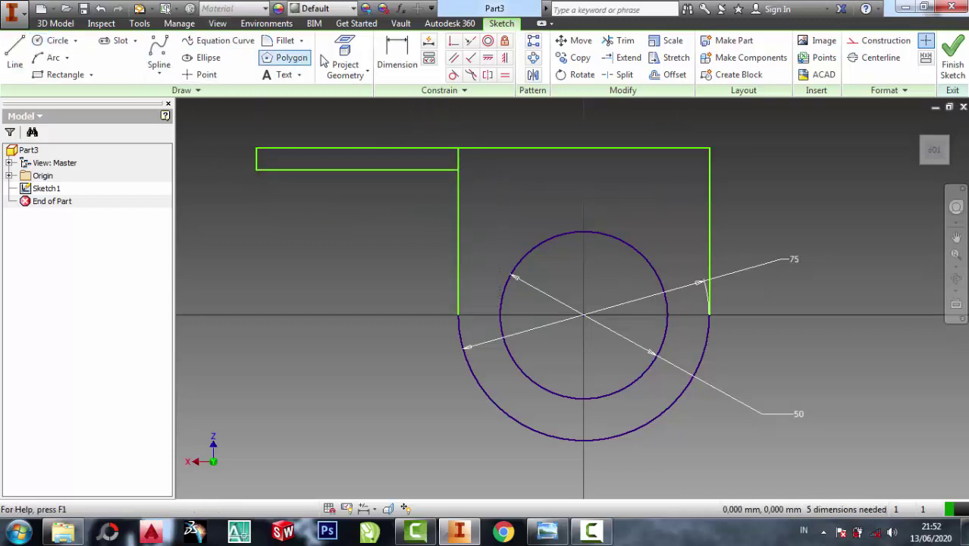
Dimension the arm's top line to 88 mm
left_click(396, 55)
left_click(350, 149)
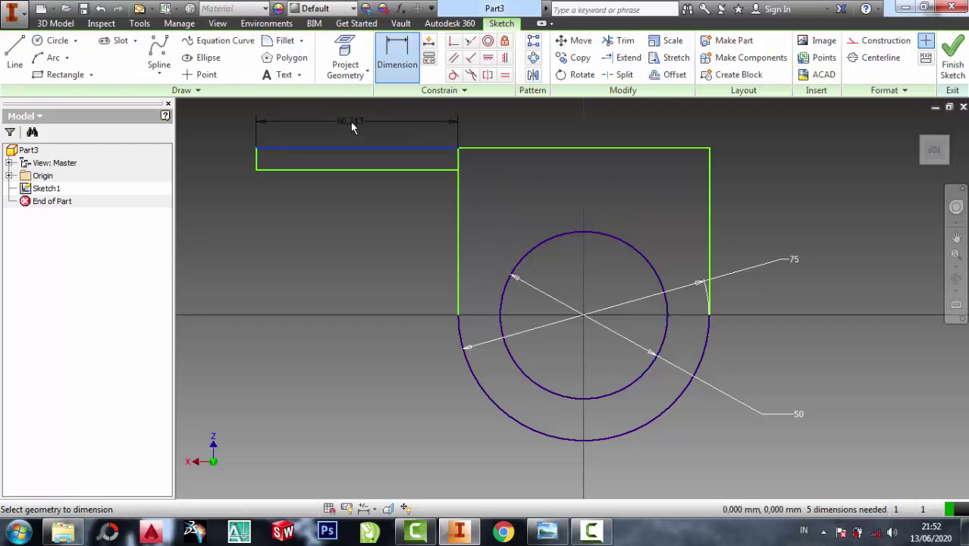
left_click(352, 126)
type("88")
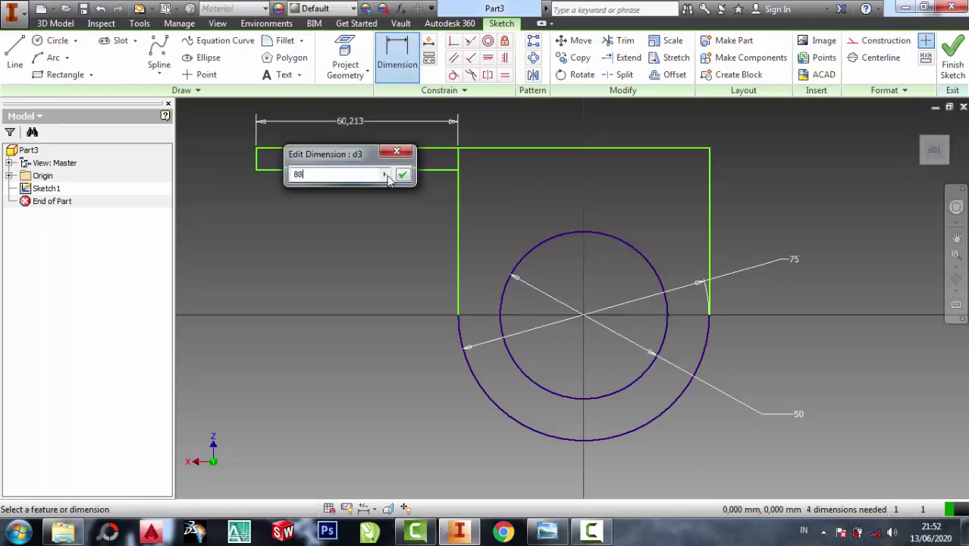
left_click(404, 176)
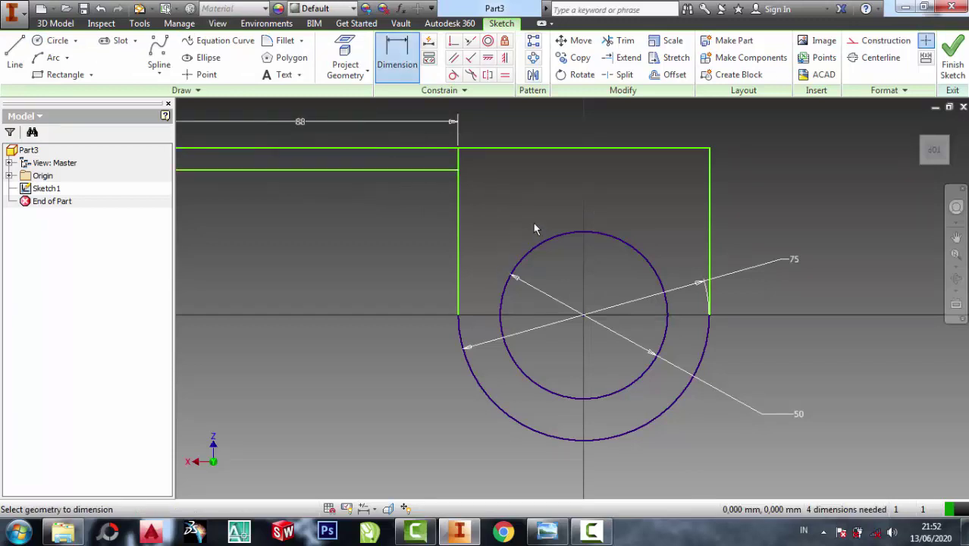
scroll(531, 208, "down", 5)
scroll(455, 200, "up", 5)
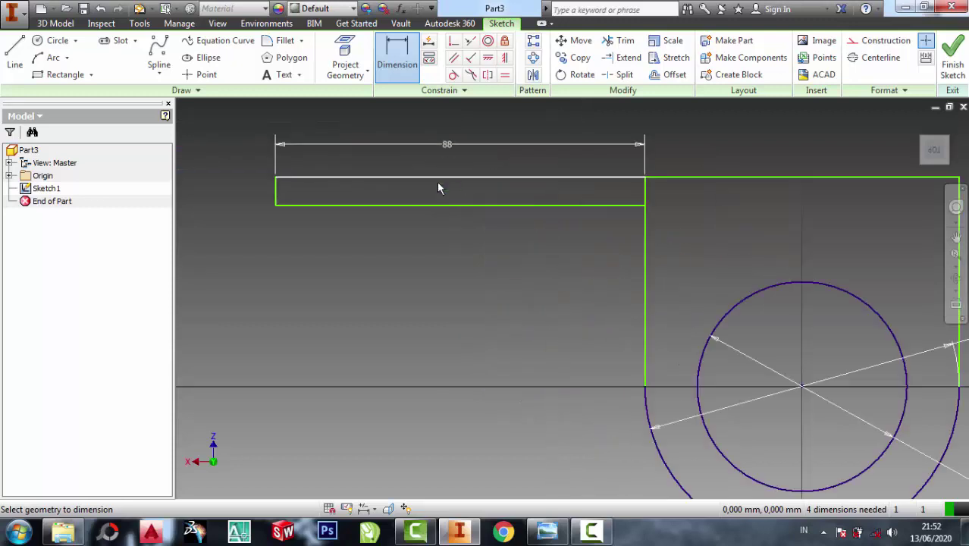
Dimension the arm's left edge to 16 mm high
left_click(278, 199)
left_click(258, 191)
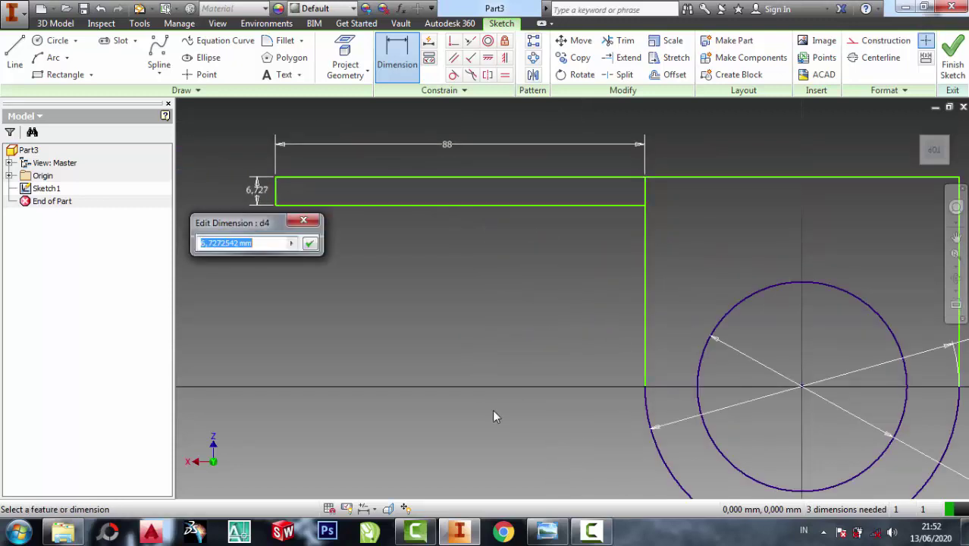
left_click(544, 534)
left_click(546, 534)
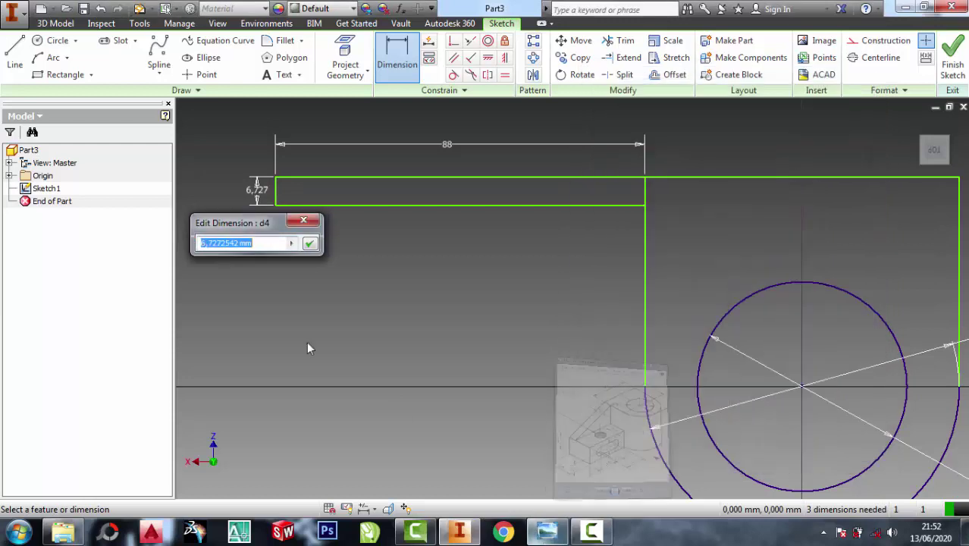
type("16")
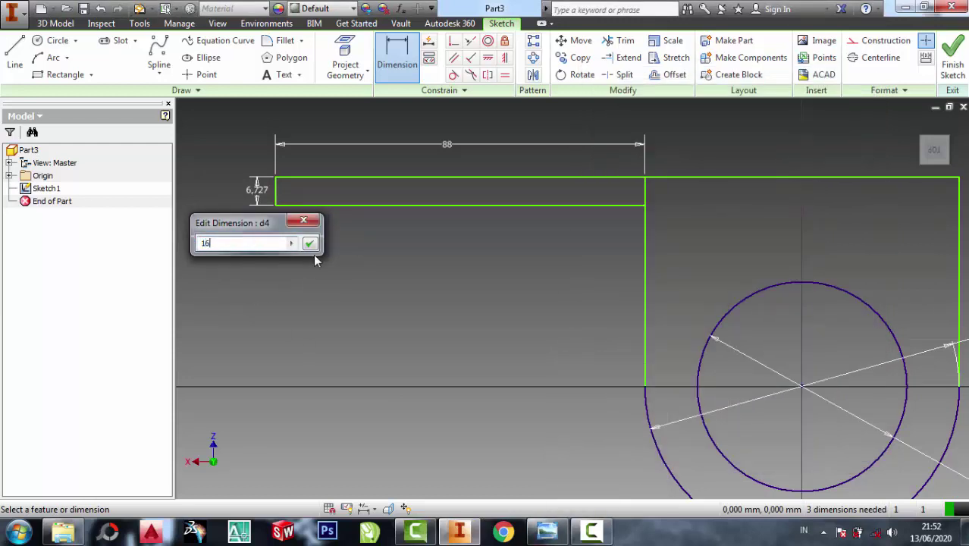
left_click(311, 243)
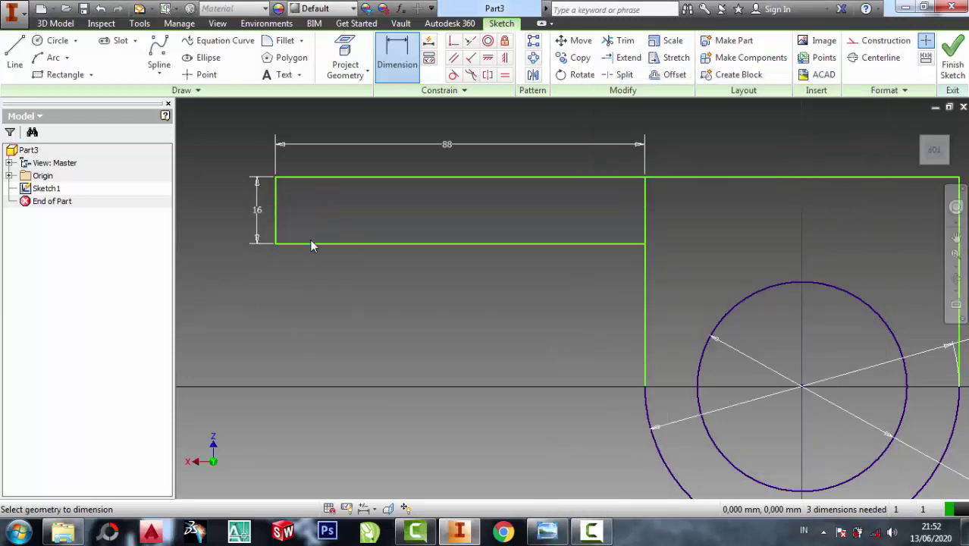
Trim the line separating the arm from the outline and finish the sketch
left_click(622, 45)
left_click(650, 210)
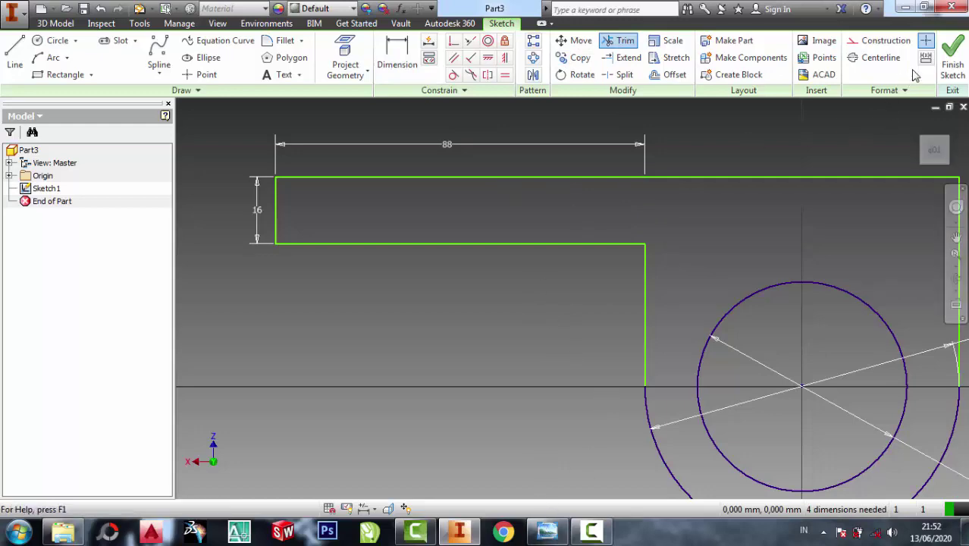
left_click(952, 60)
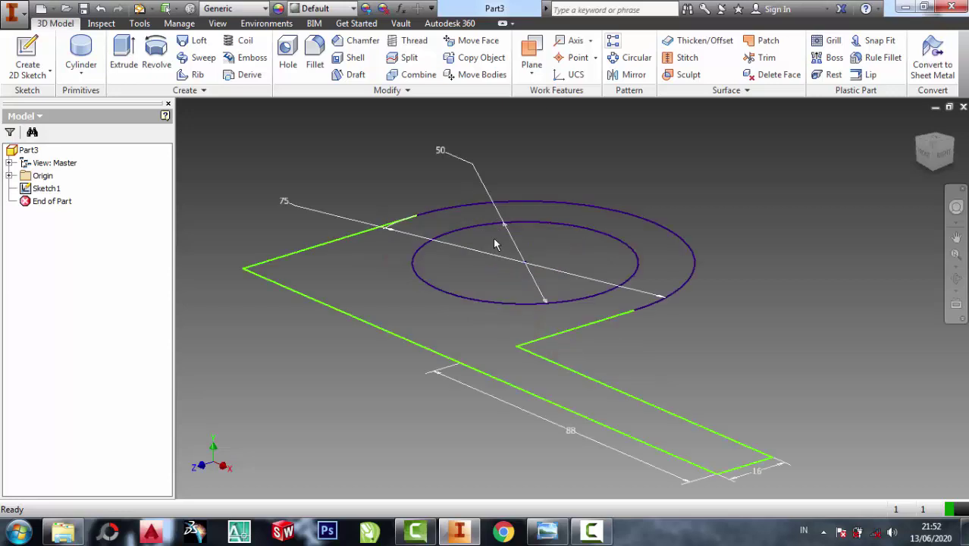
Extrude the bracket sketch profile by 88 mm
left_click(124, 54)
left_click(427, 326)
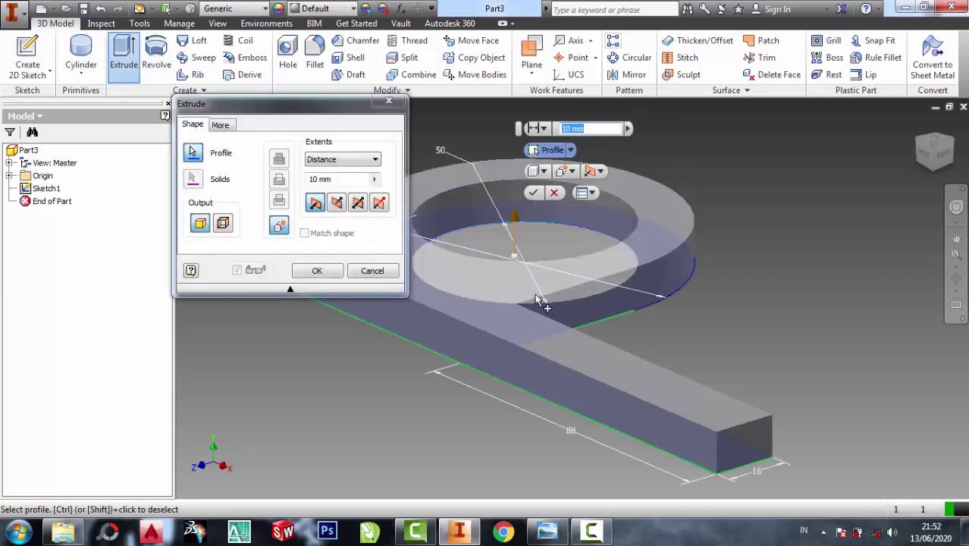
left_click(548, 532)
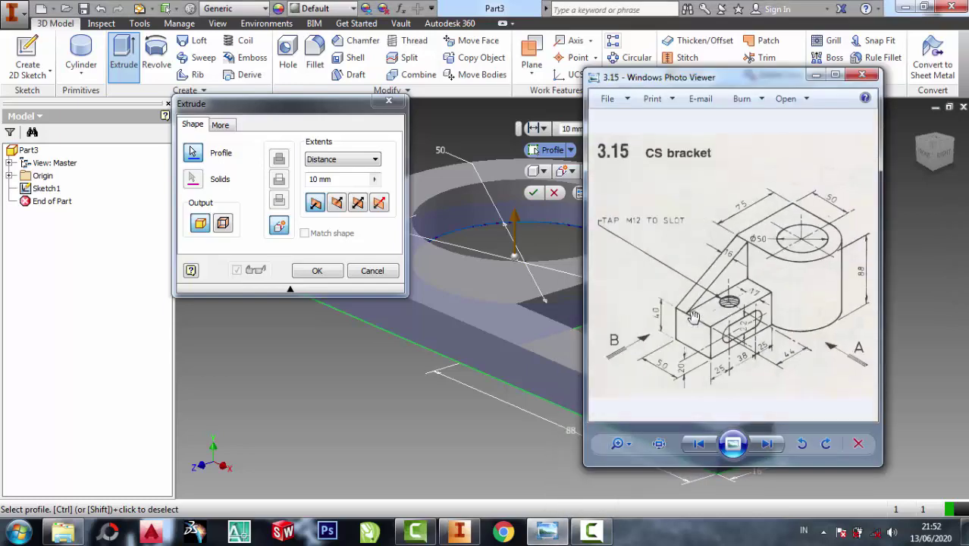
scroll(730, 311, "down", 1)
scroll(857, 282, "up", 1)
scroll(861, 280, "up", 1)
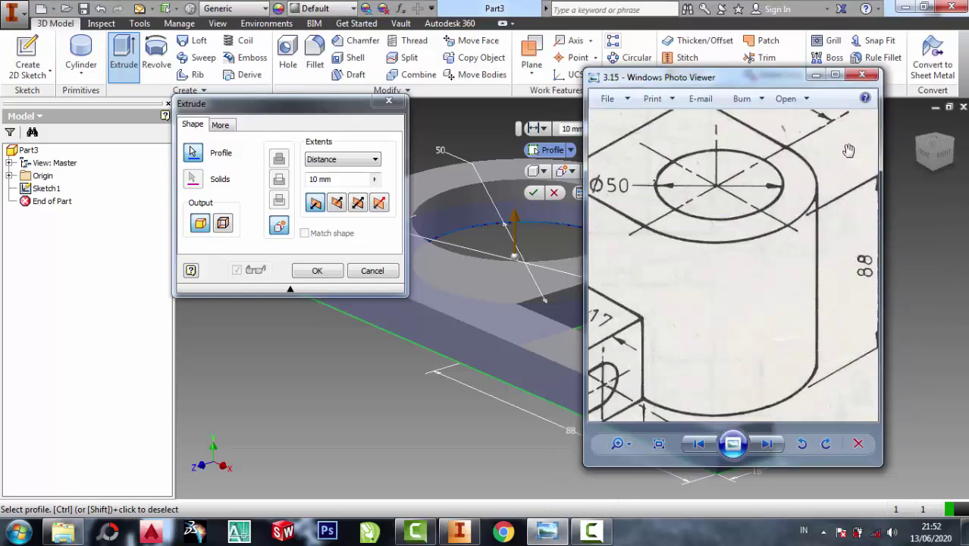
left_click(816, 75)
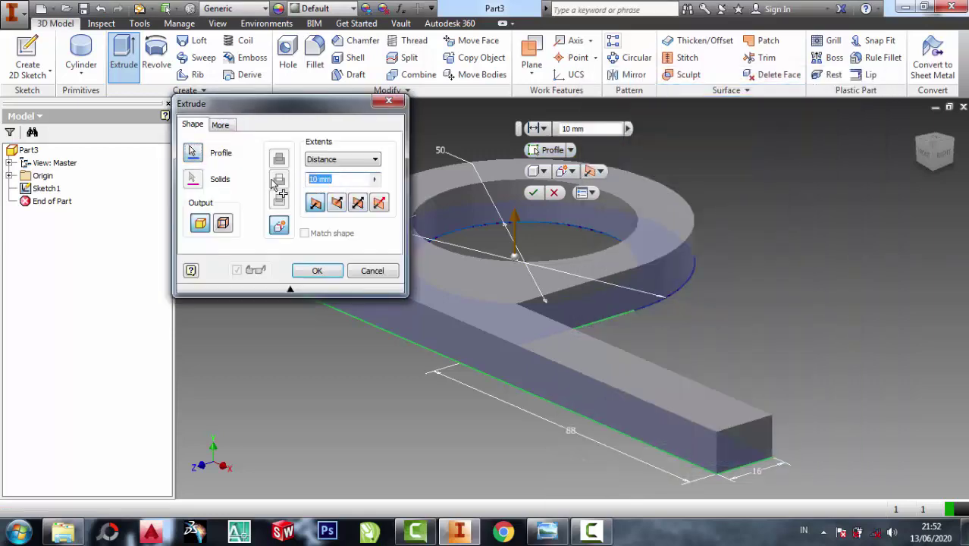
type("88")
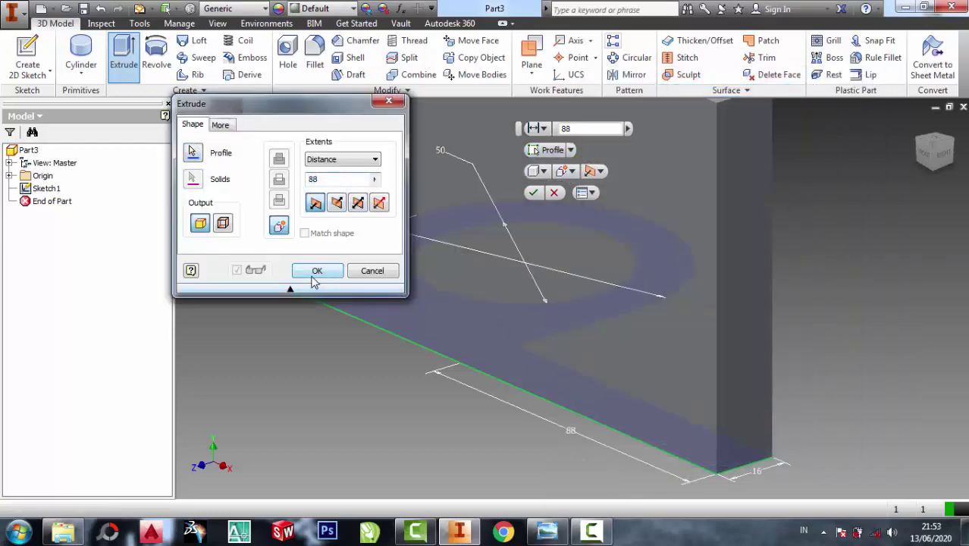
left_click(314, 274)
scroll(464, 363, "down", 3)
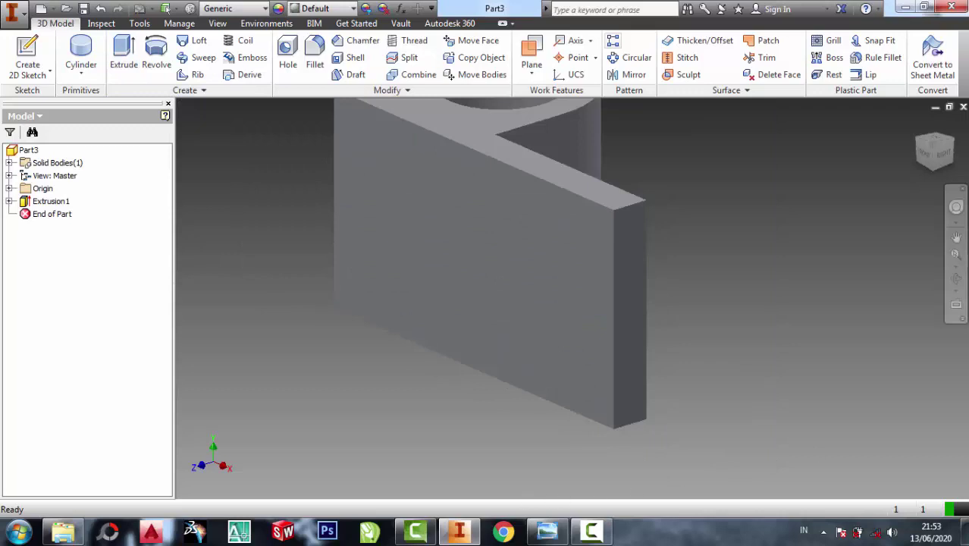
Orbit to view the whole extruded bracket and select the arm plate's front face
left_click(957, 279)
mouse_move(662, 326)
left_mouse_down()
mouse_move(633, 323)
mouse_move(518, 390)
mouse_move(609, 348)
mouse_move(580, 379)
mouse_move(559, 379)
mouse_move(569, 396)
left_mouse_up()
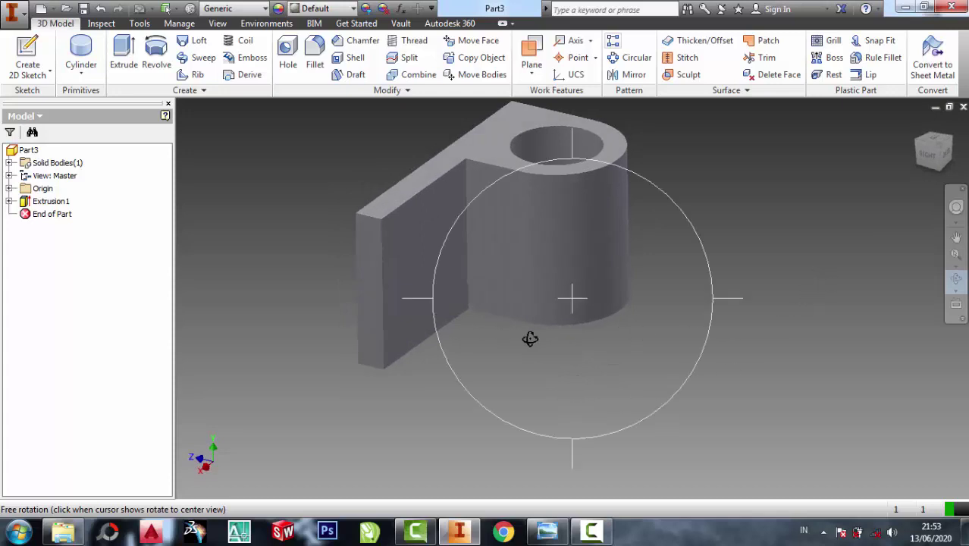
left_click(546, 533)
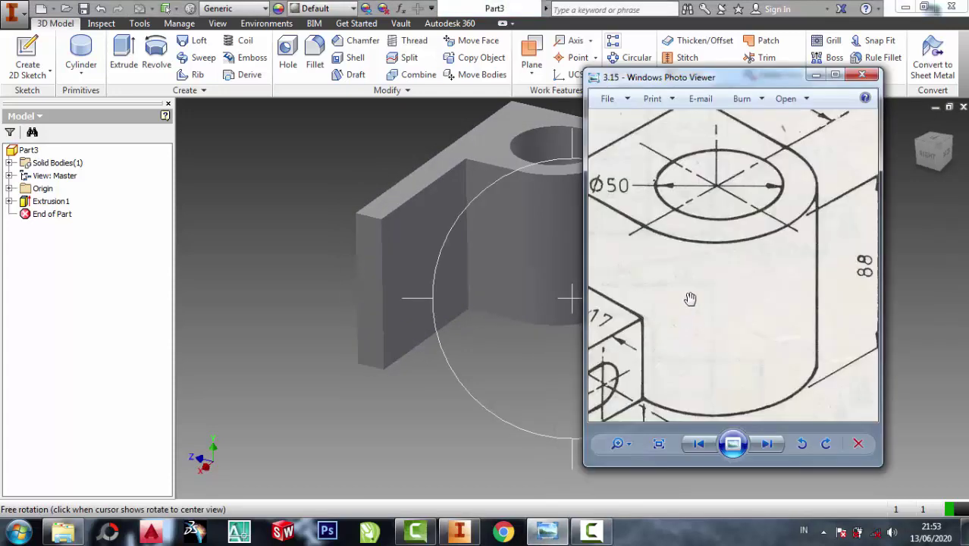
scroll(690, 285, "down", 1)
scroll(690, 285, "down", 1)
scroll(641, 362, "up", 1)
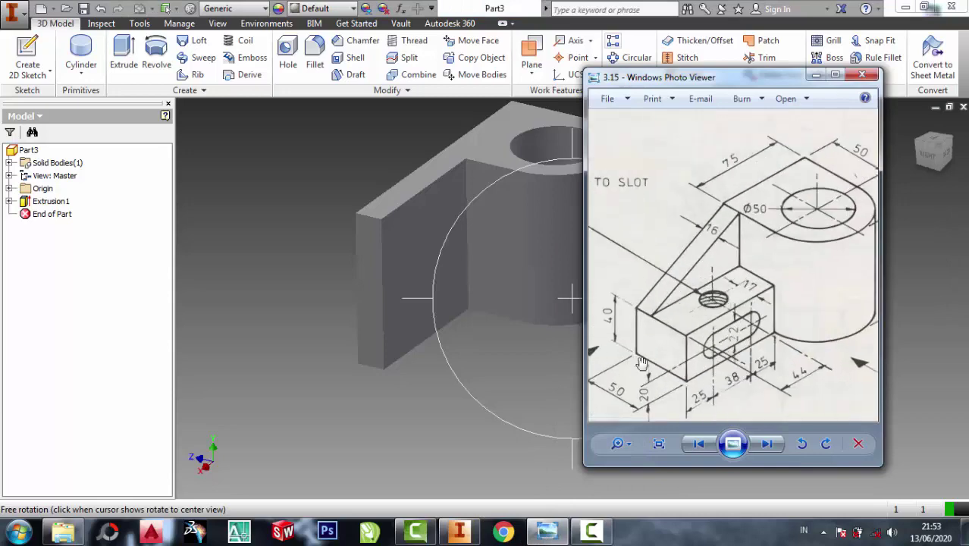
scroll(642, 353, "up", 1)
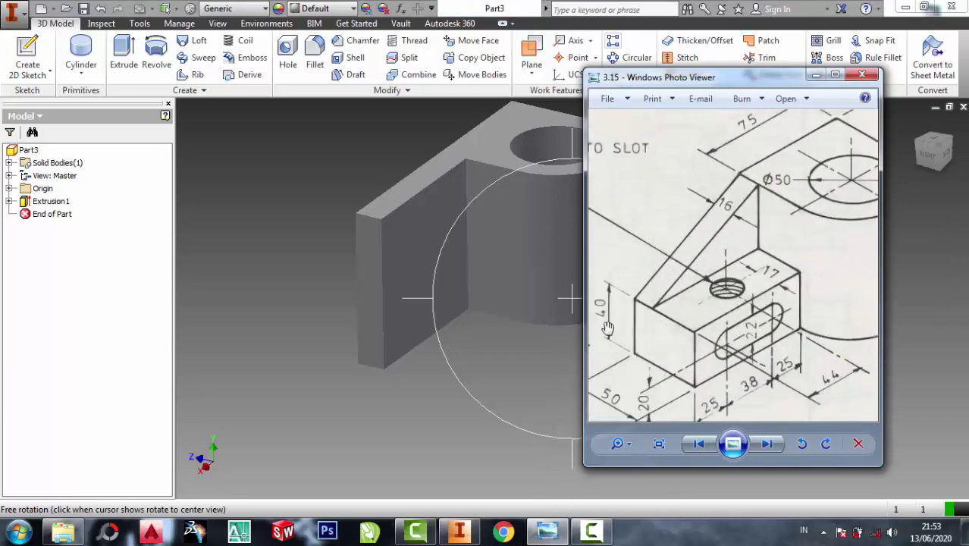
left_click(815, 76)
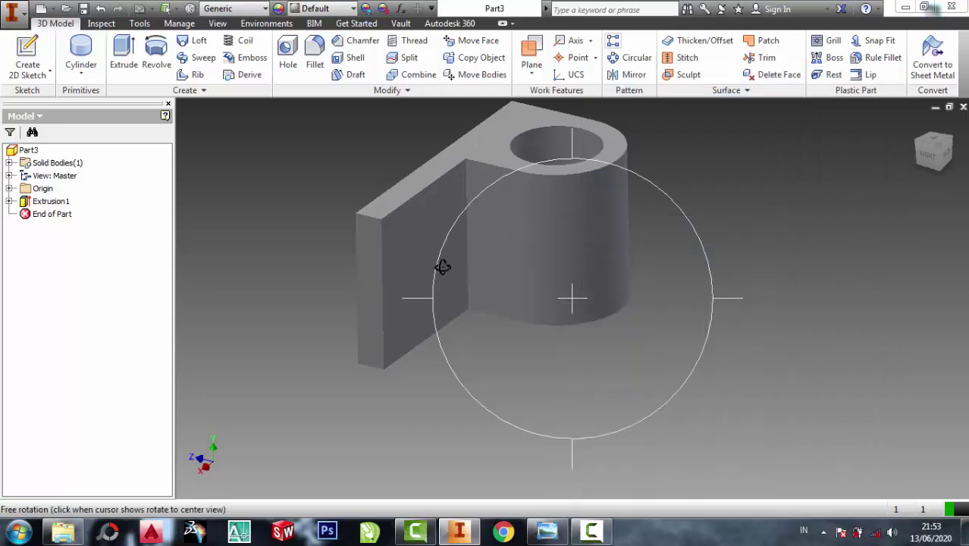
left_click(526, 365)
key("Escape")
left_click(454, 284)
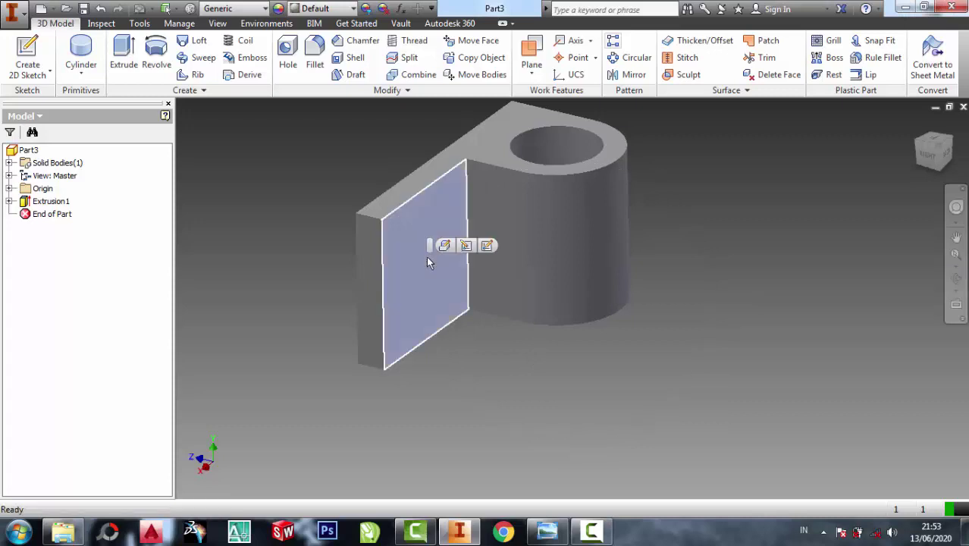
Start a new sketch on the plate face and draw a short line up its left edge from the origin
left_click(489, 246)
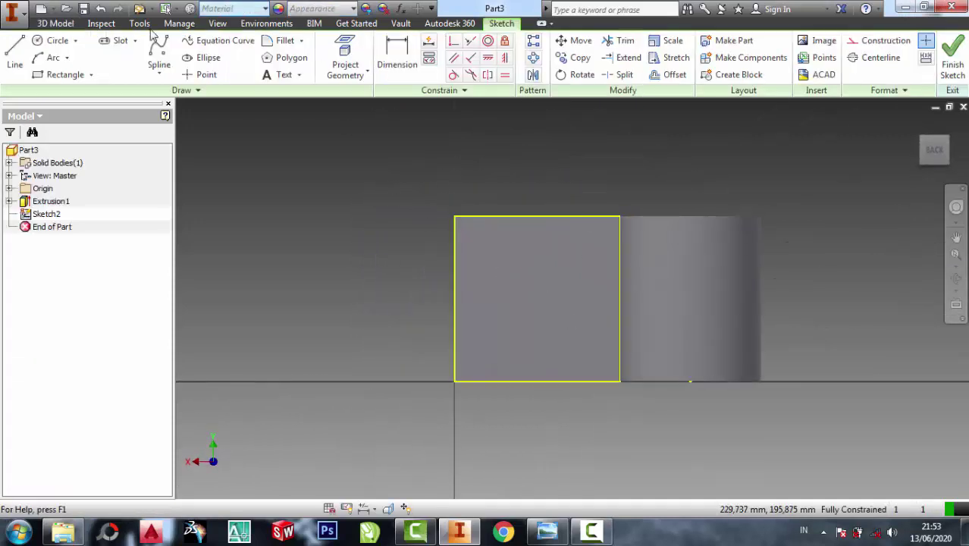
key("l")
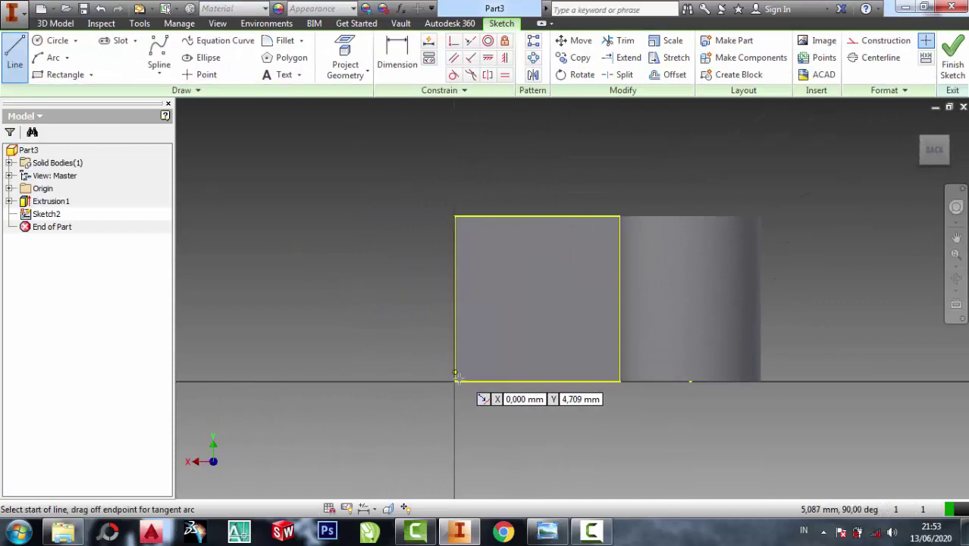
scroll(457, 382, "down", 3)
left_click(455, 382)
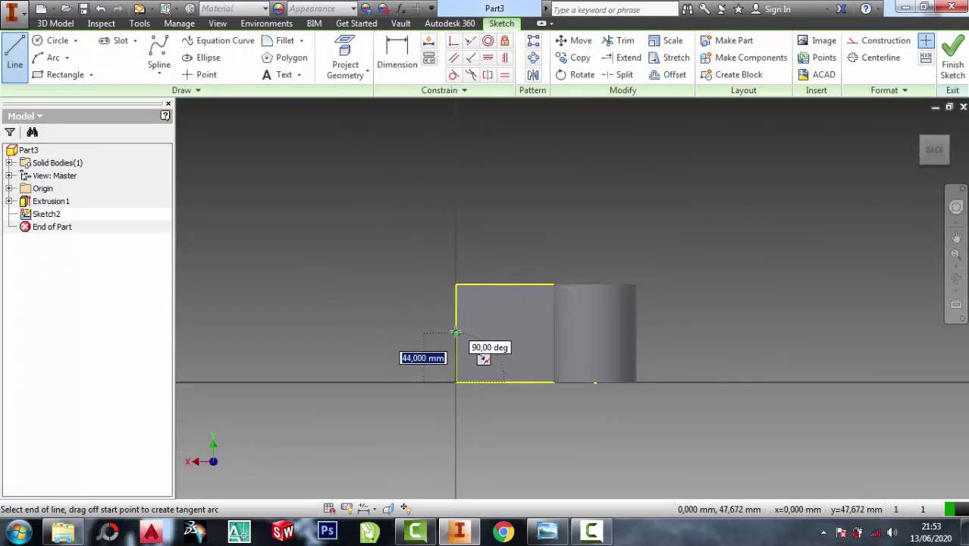
scroll(456, 284, "up", 2)
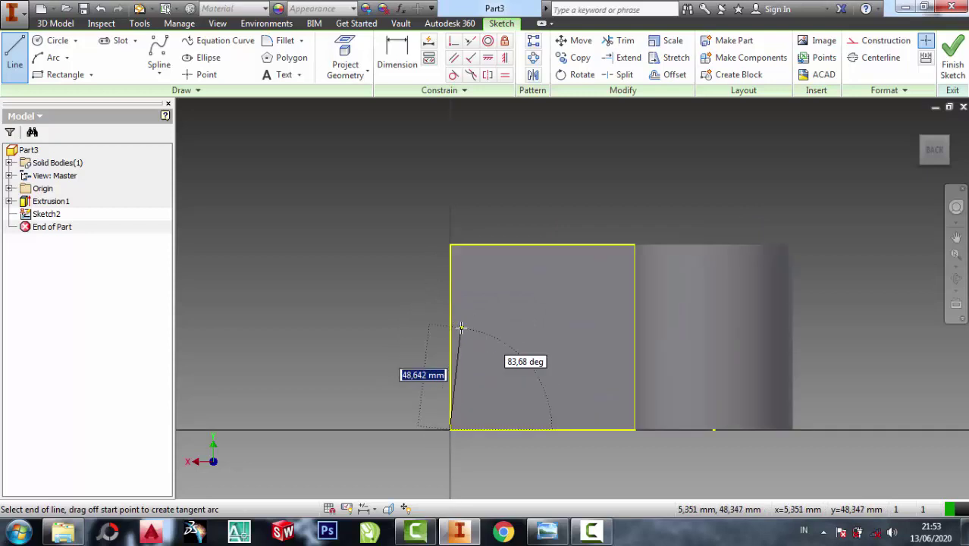
scroll(459, 318, "up", 2)
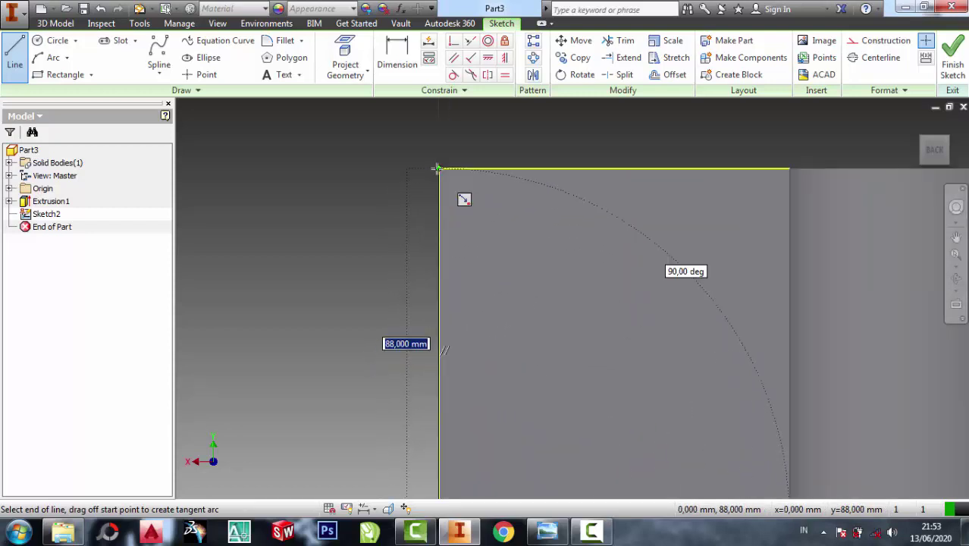
scroll(438, 171, "down", 1)
scroll(444, 190, "down", 2)
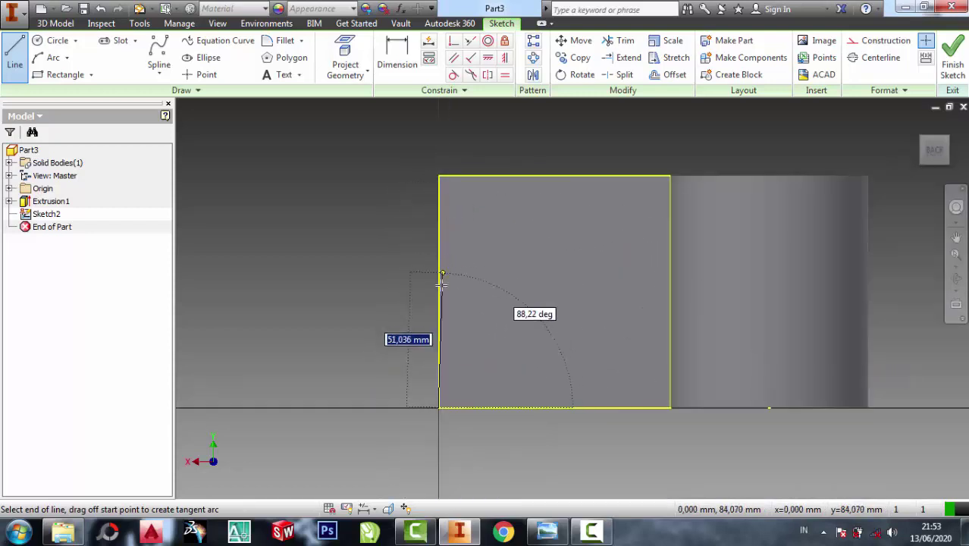
left_click(437, 349)
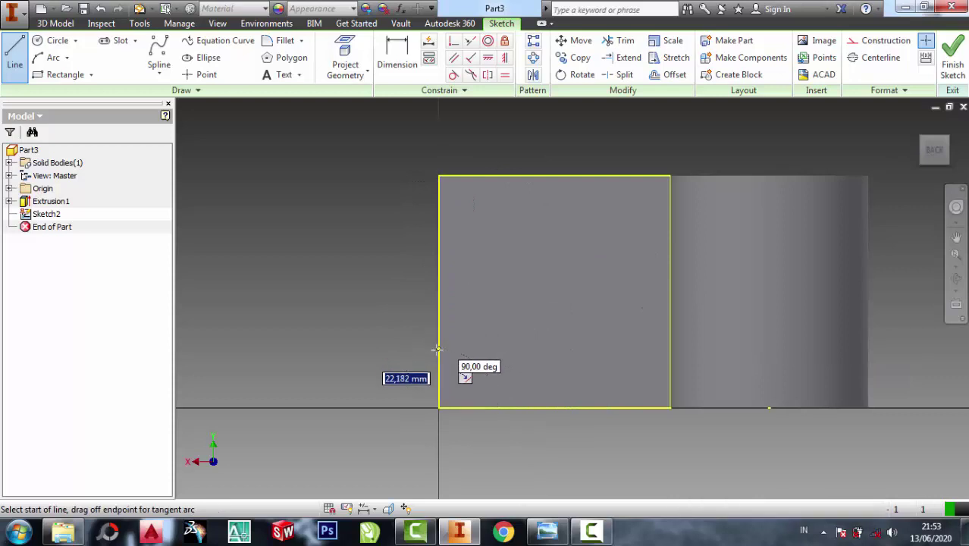
Dimension the short left edge to 40 mm tall
left_click(397, 56)
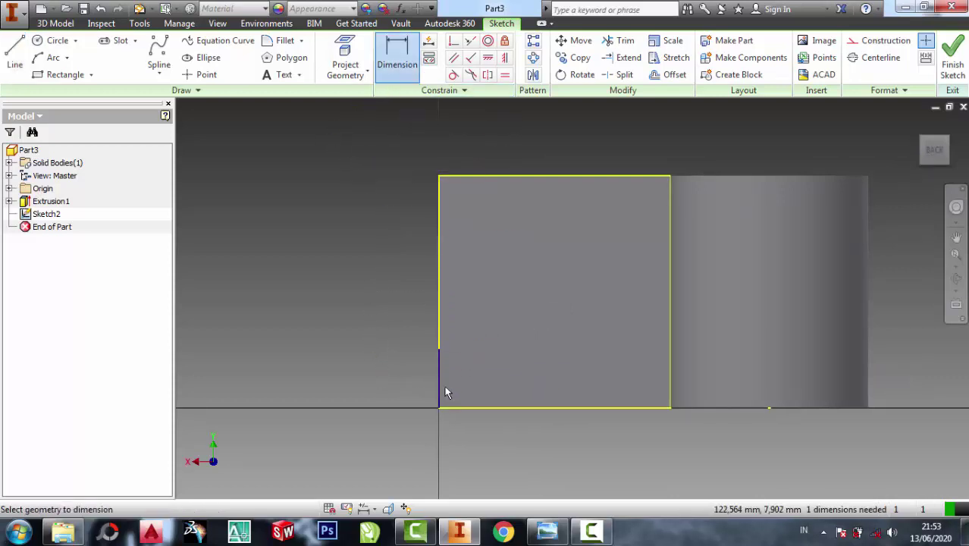
left_click(440, 382)
left_click(366, 382)
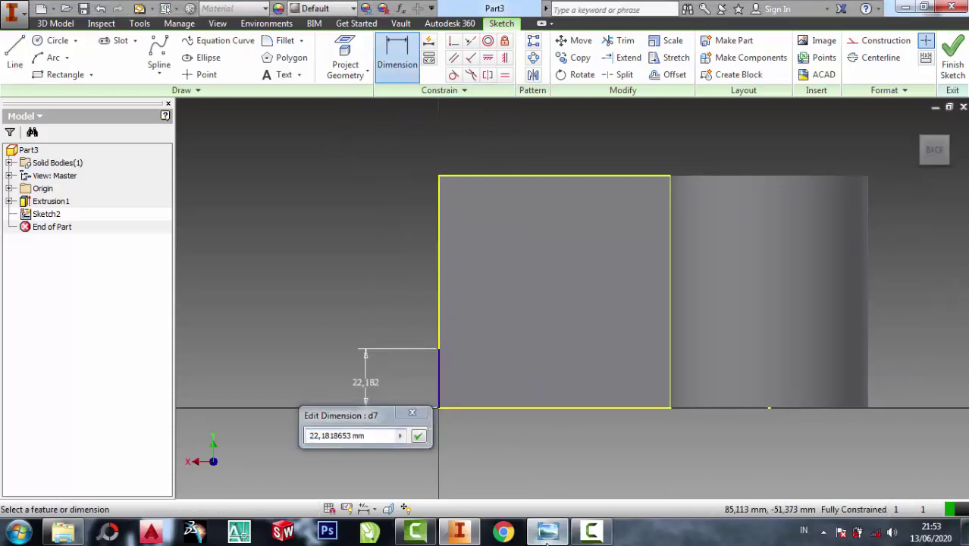
left_click(548, 533)
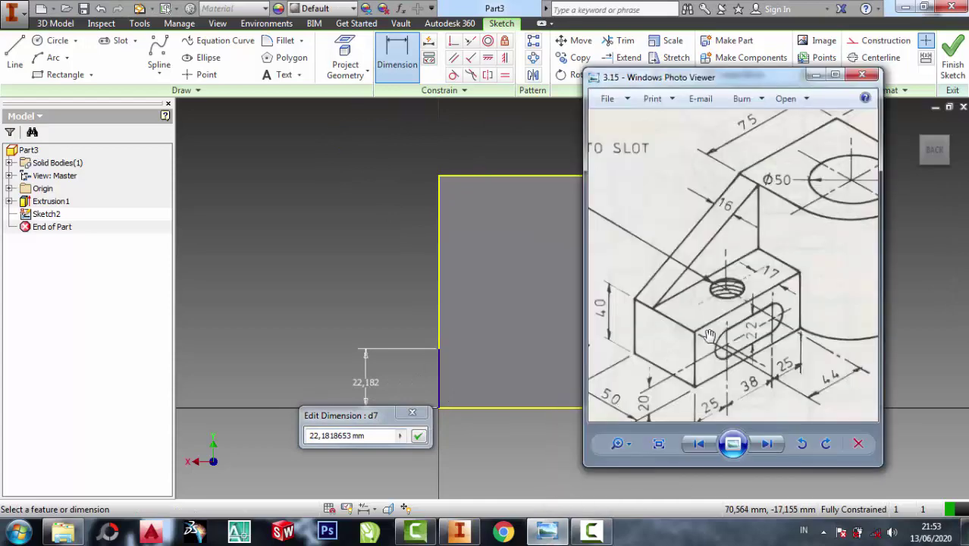
left_click(816, 75)
type("40")
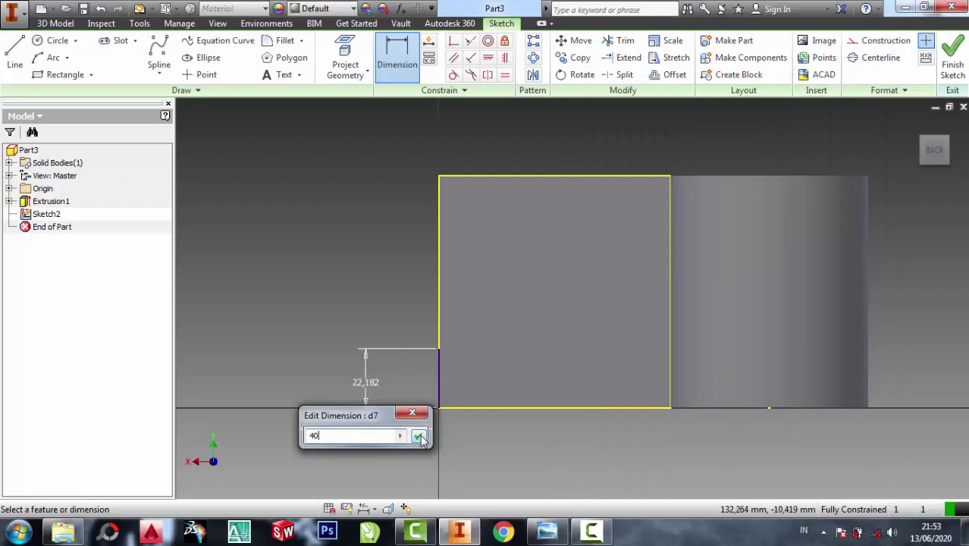
left_click(419, 438)
Draw a sloped line from the top of the 40 mm edge to the rectangle's top-right corner
left_click(15, 57)
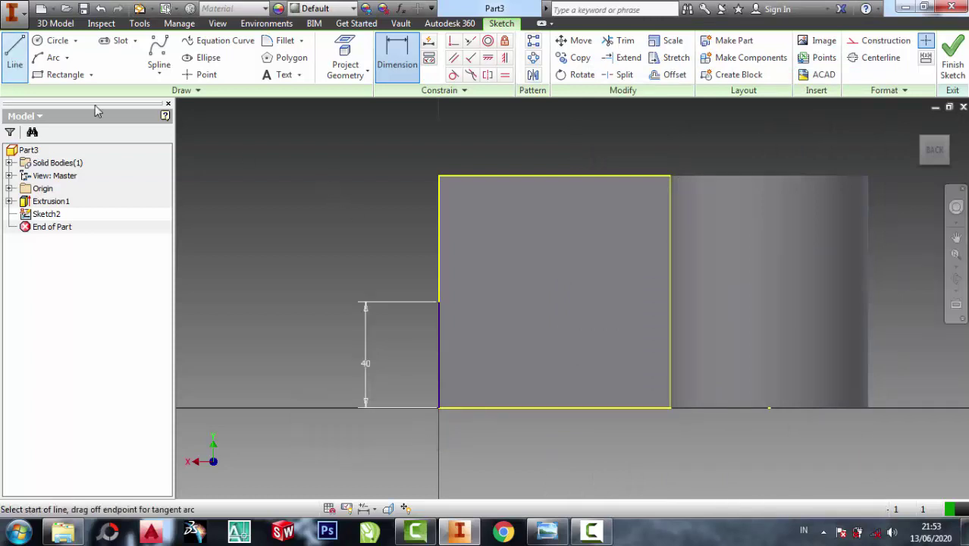
left_click(439, 302)
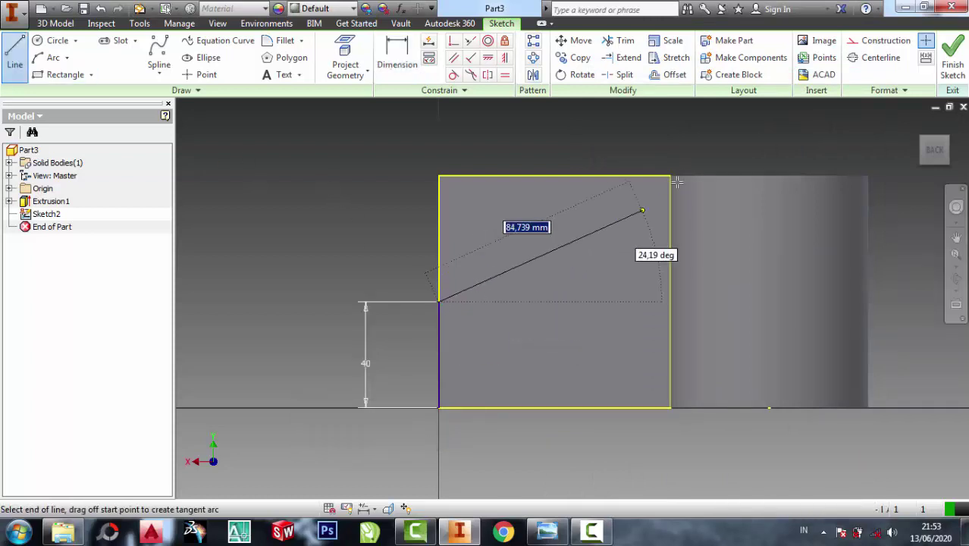
left_click(670, 176)
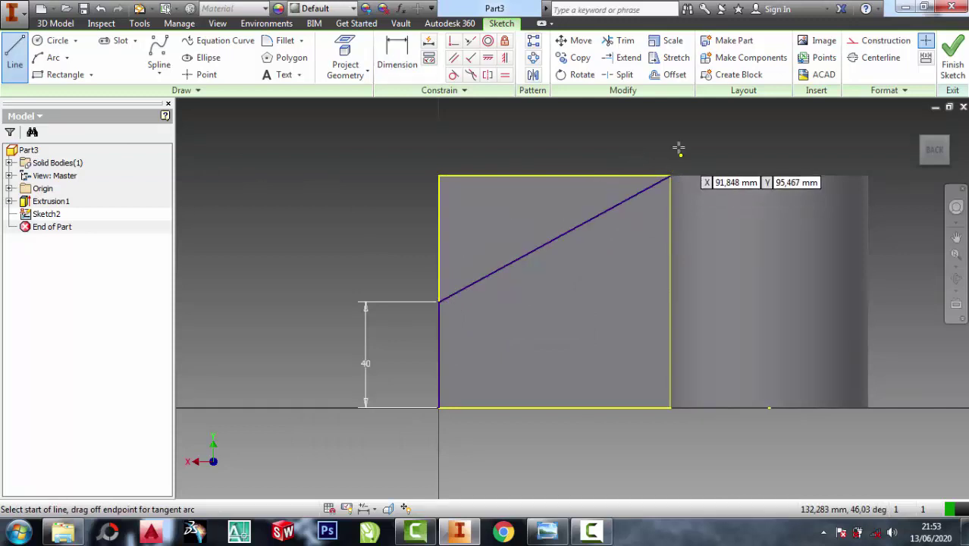
key("Escape")
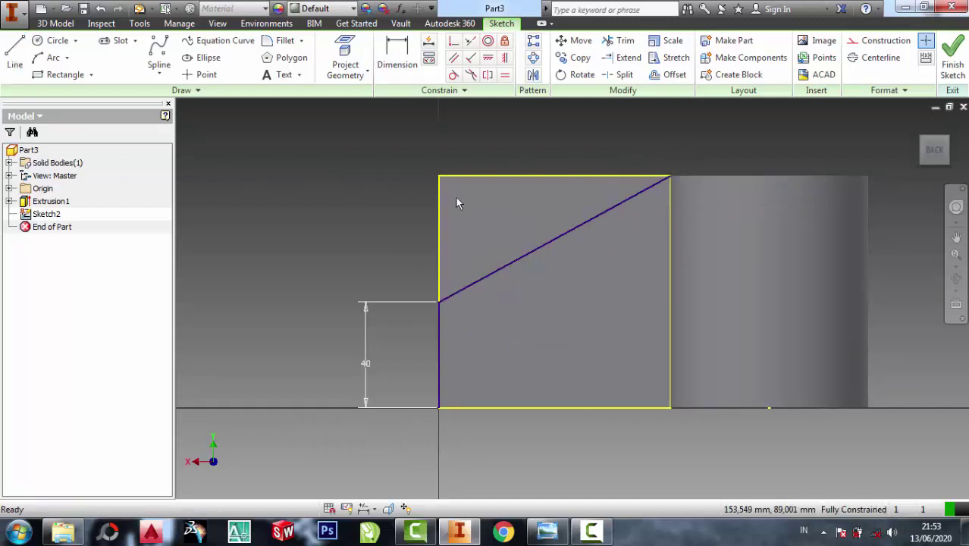
Cut away the triangular profile above the sloped line, then reopen the bracket drawing
left_click(953, 54)
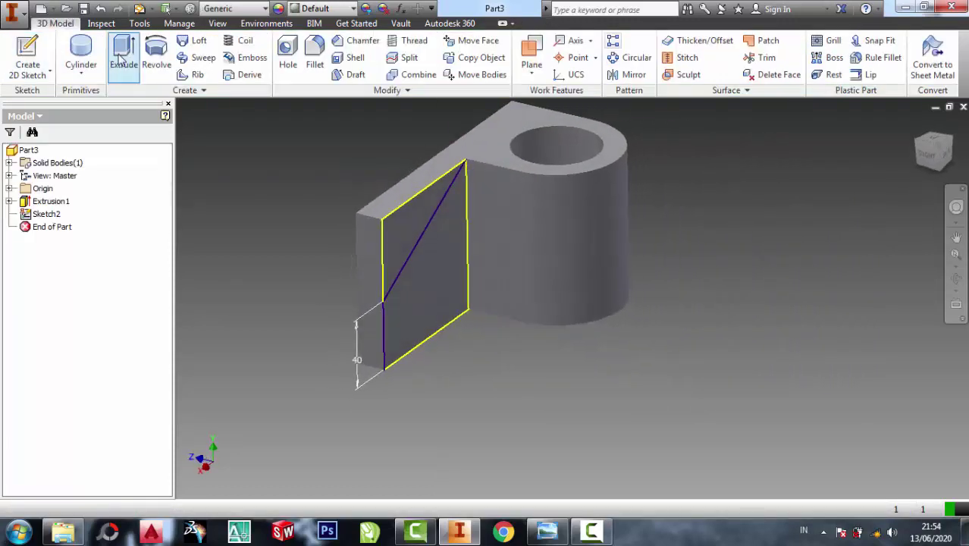
left_click(124, 55)
left_click(432, 239)
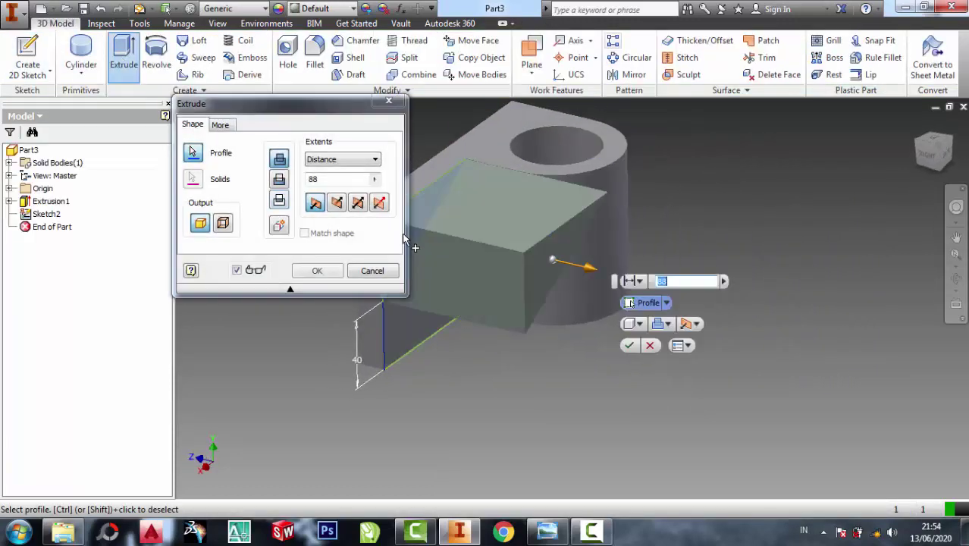
left_click(278, 180)
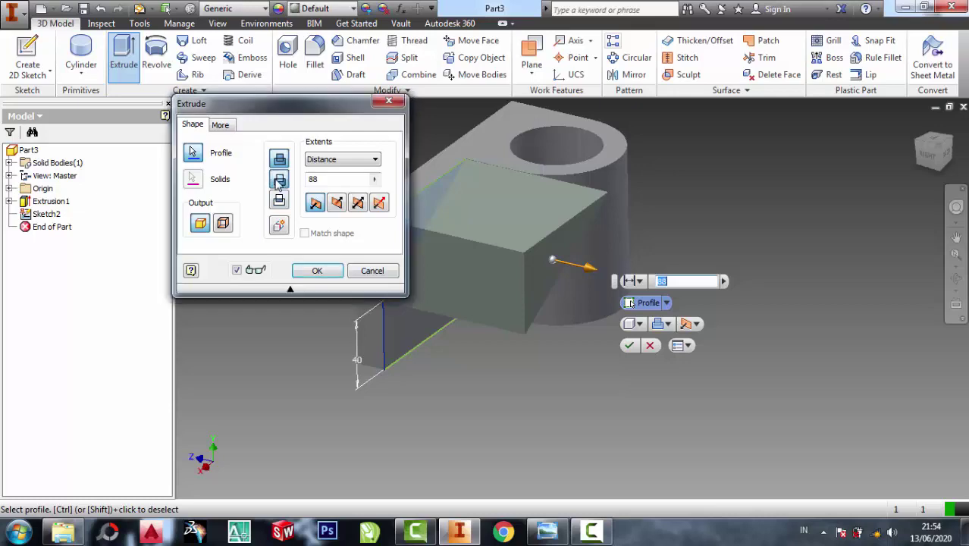
left_click(318, 273)
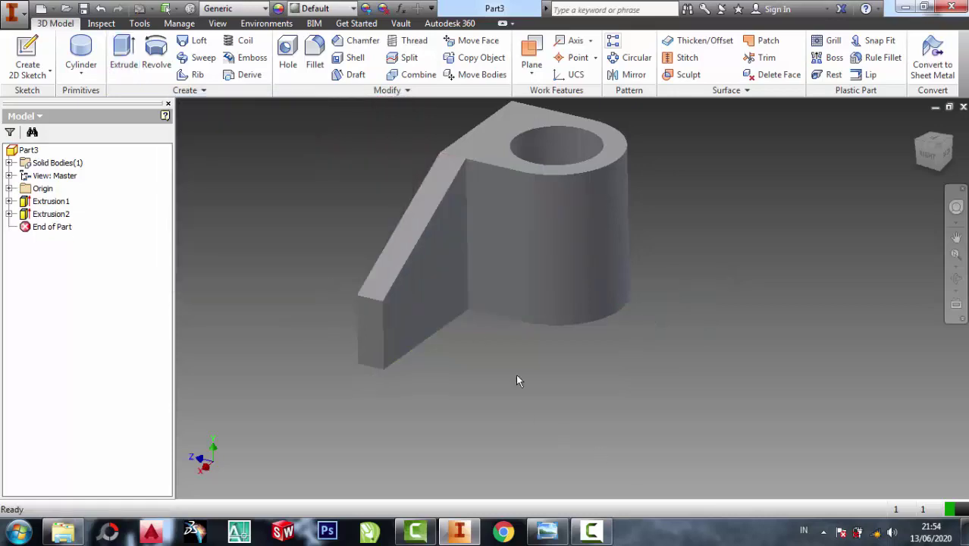
left_click(547, 531)
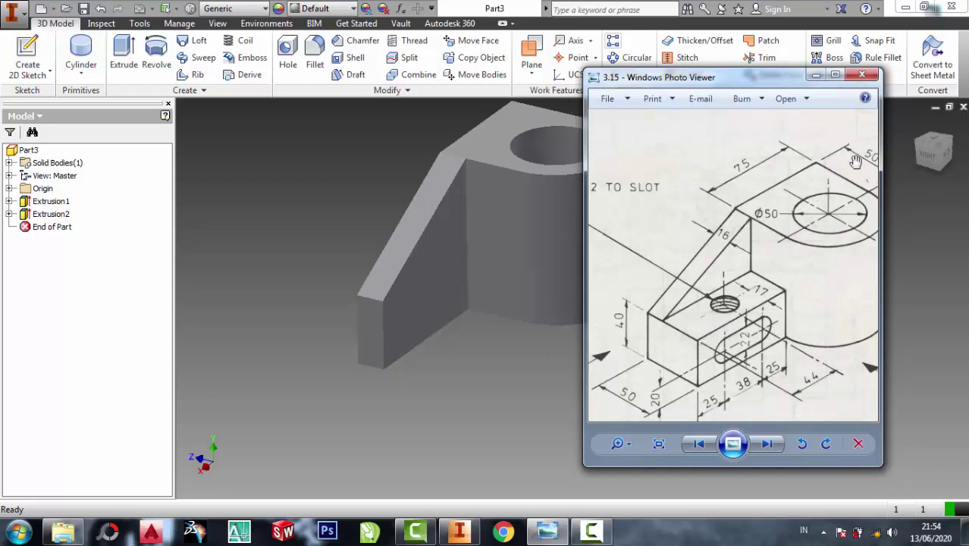
Create a new sketch on the sloped web's side face
left_click(817, 78)
left_click(410, 307)
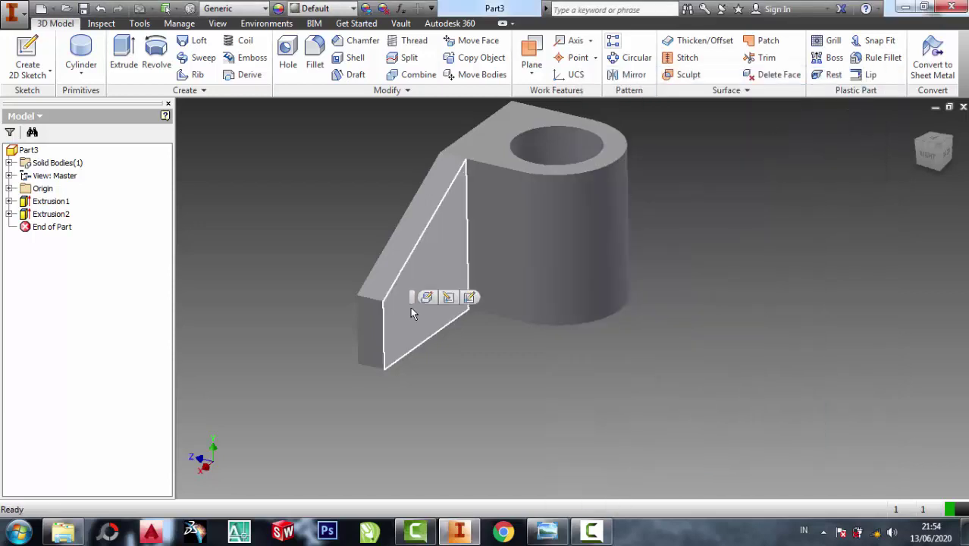
left_click(470, 297)
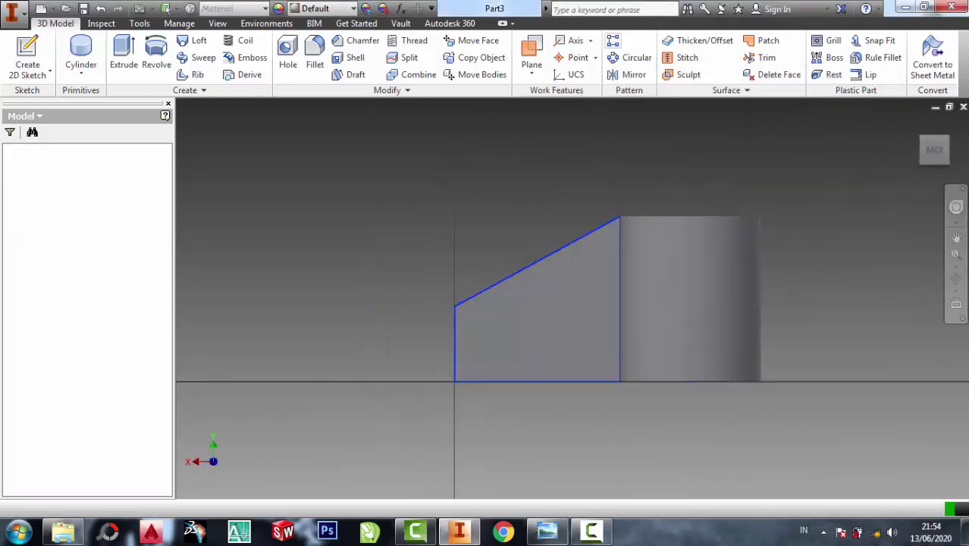
left_click(548, 532)
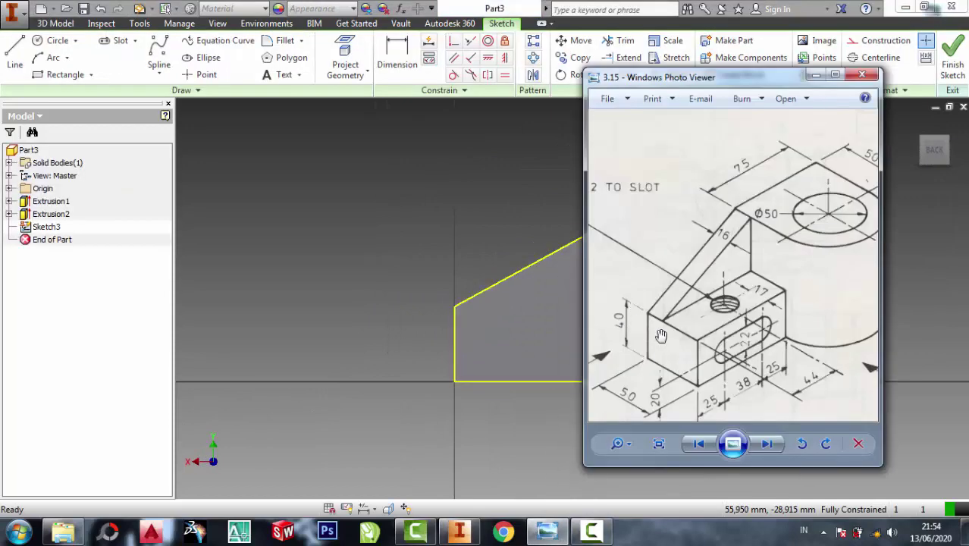
left_click(815, 76)
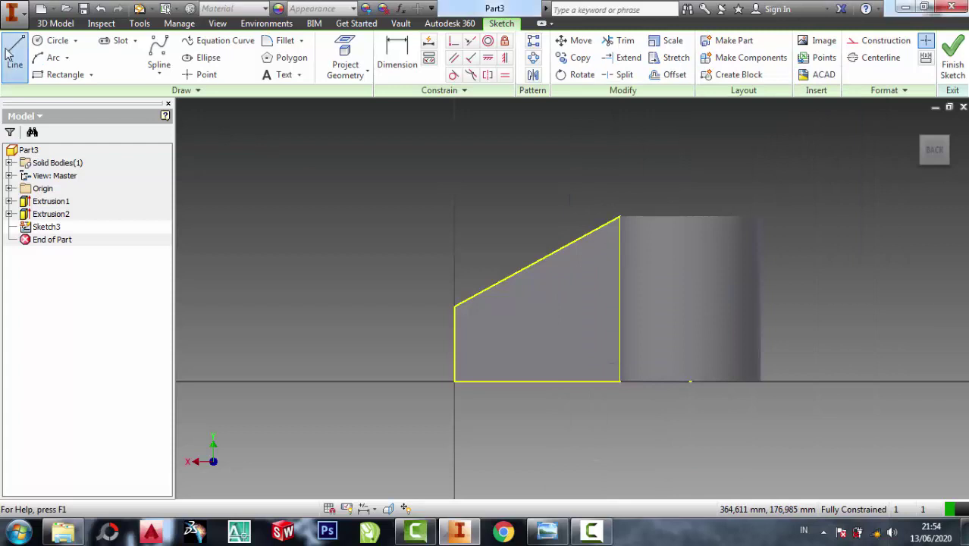
Draw a horizontal line from the 40 mm corner 88 mm across, then finish the sketch
left_click(9, 53)
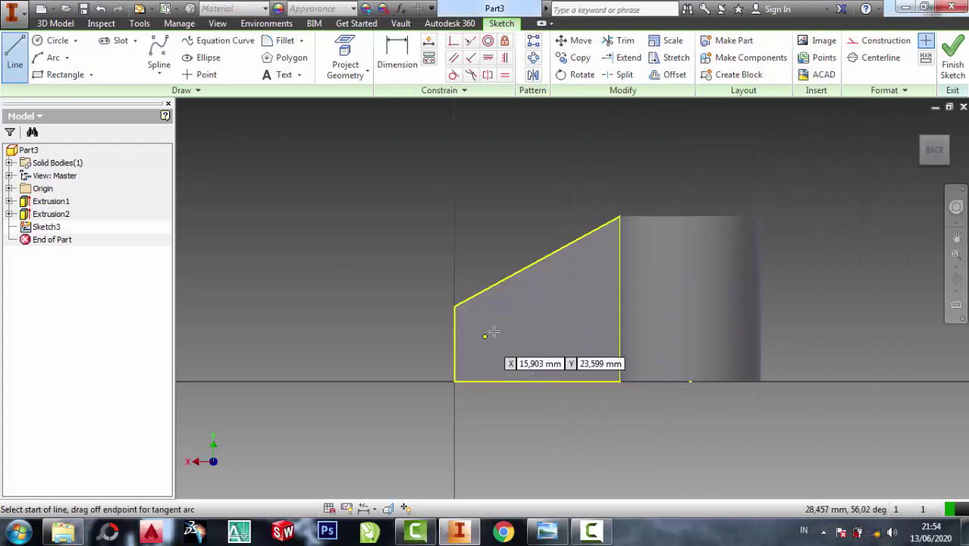
left_click(455, 306)
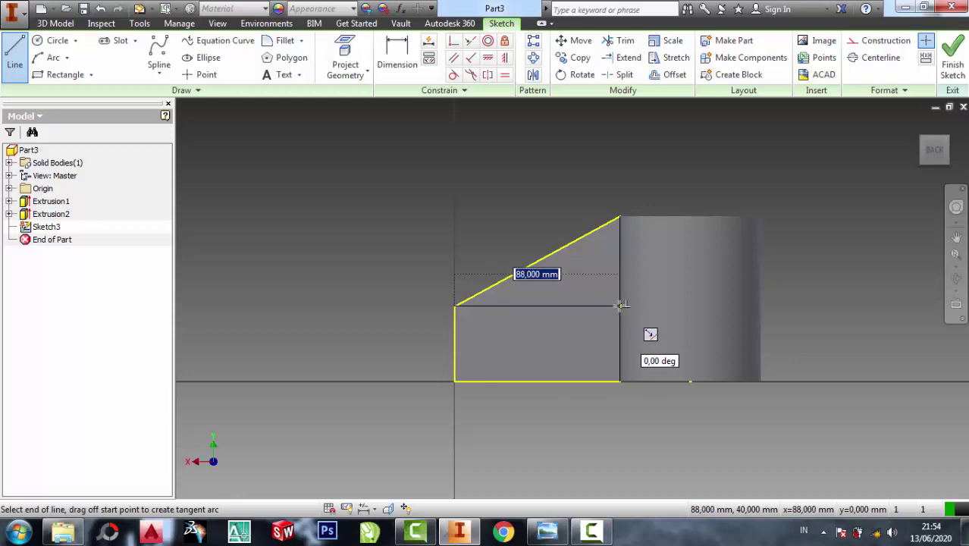
double_click(620, 305)
key("Escape")
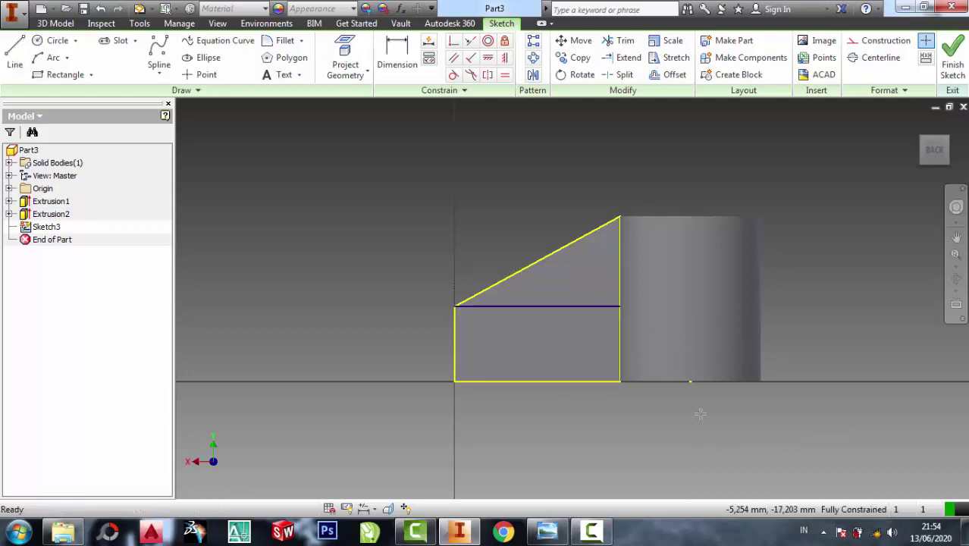
left_click(951, 59)
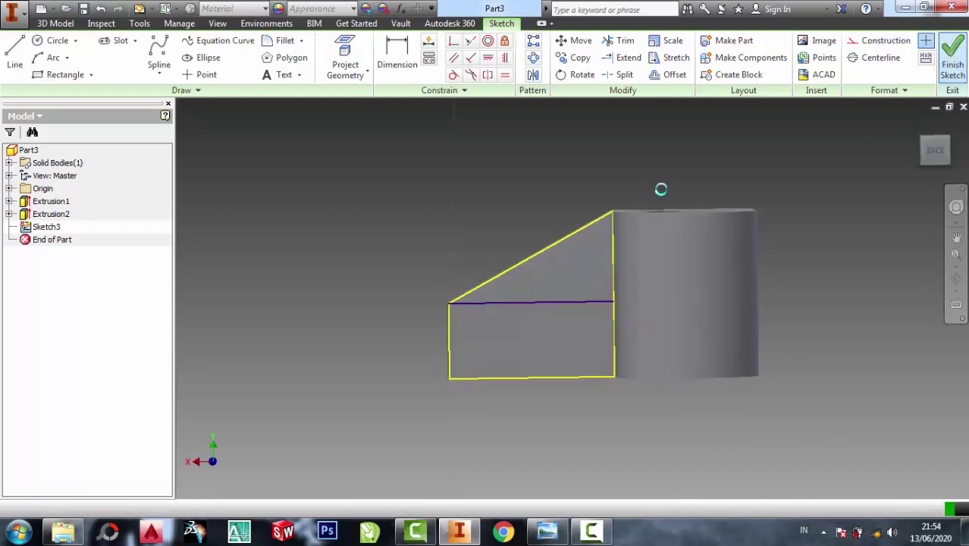
Extrude Sketch3's lower rectangle profile into the block at the foot of the web
left_click(124, 55)
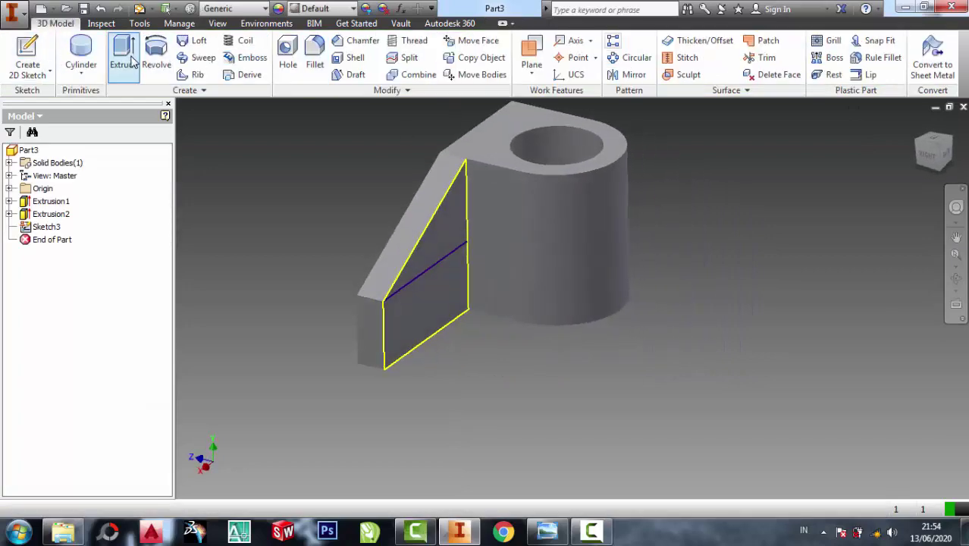
left_click(425, 293)
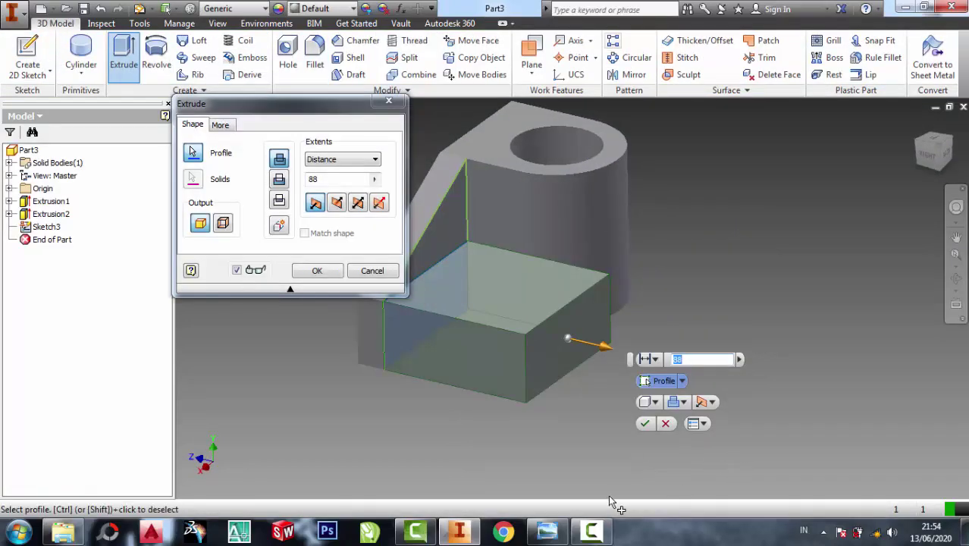
left_click(547, 531)
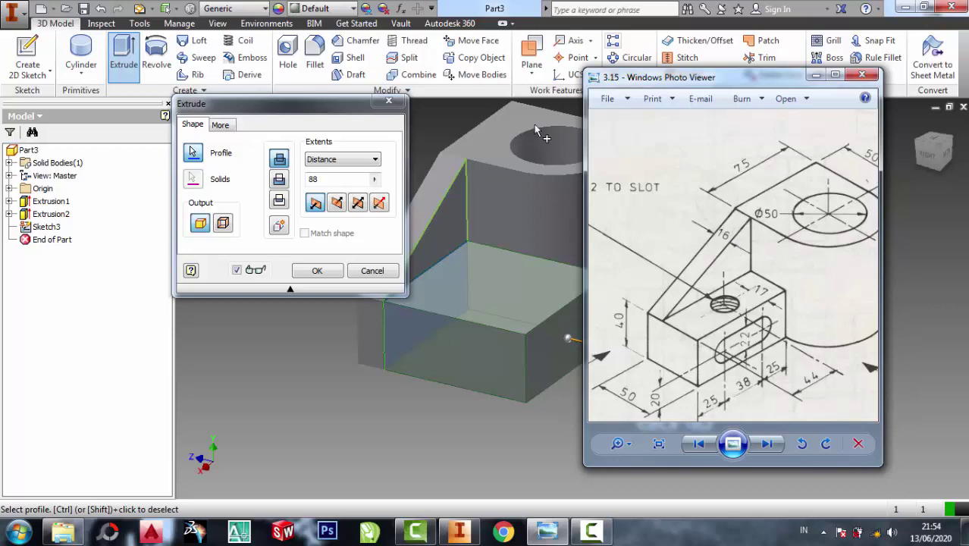
left_click(328, 181)
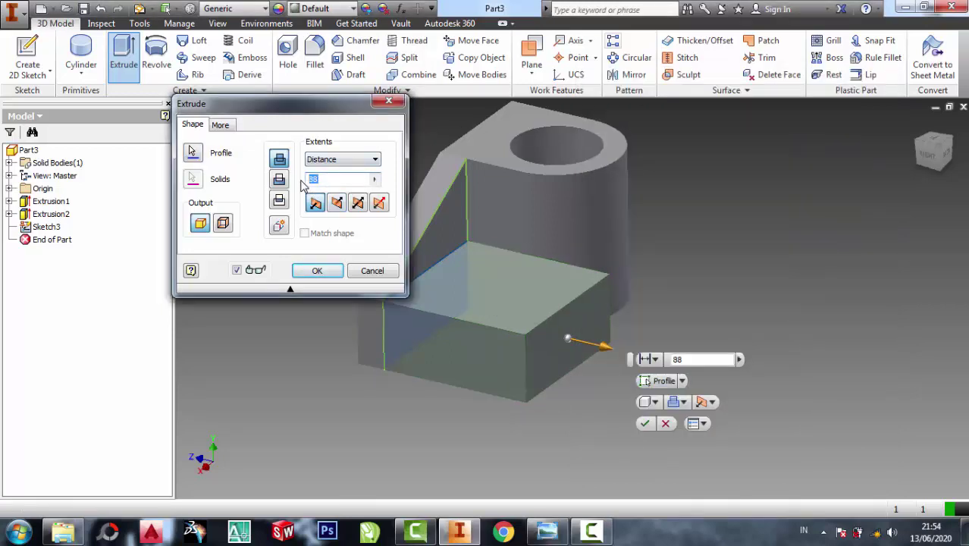
type("34")
left_click(318, 273)
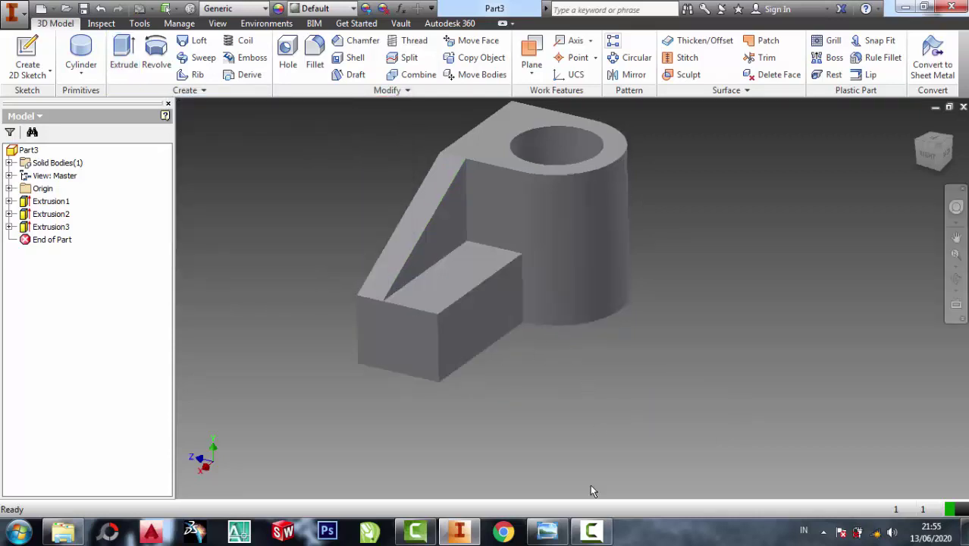
Show the bracket drawing in Photo Viewer zoomed in on the slot and tapped hole
left_click(547, 531)
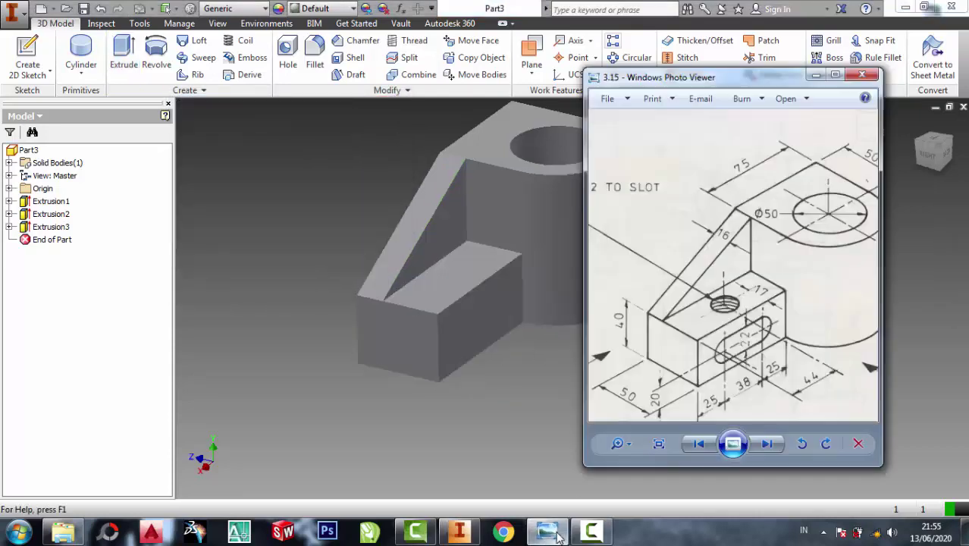
scroll(776, 349, "up", 2)
scroll(715, 325, "down", 1)
scroll(758, 395, "down", 1)
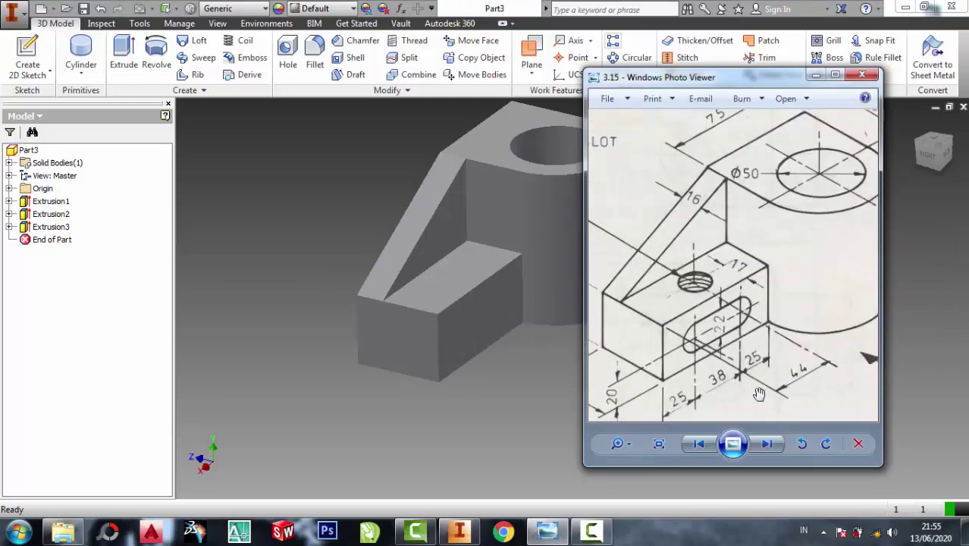
scroll(683, 334, "down", 1)
scroll(676, 342, "down", 2)
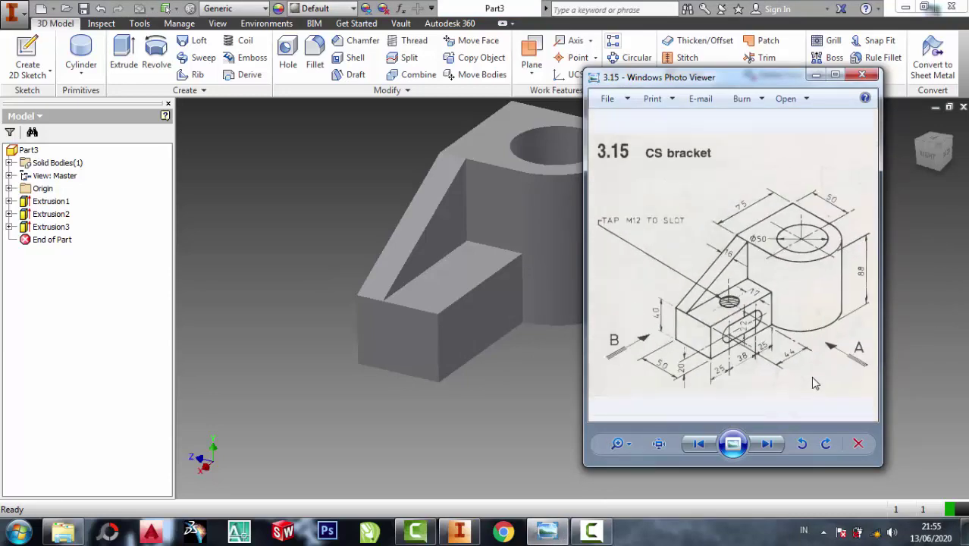
scroll(786, 311, "up", 2)
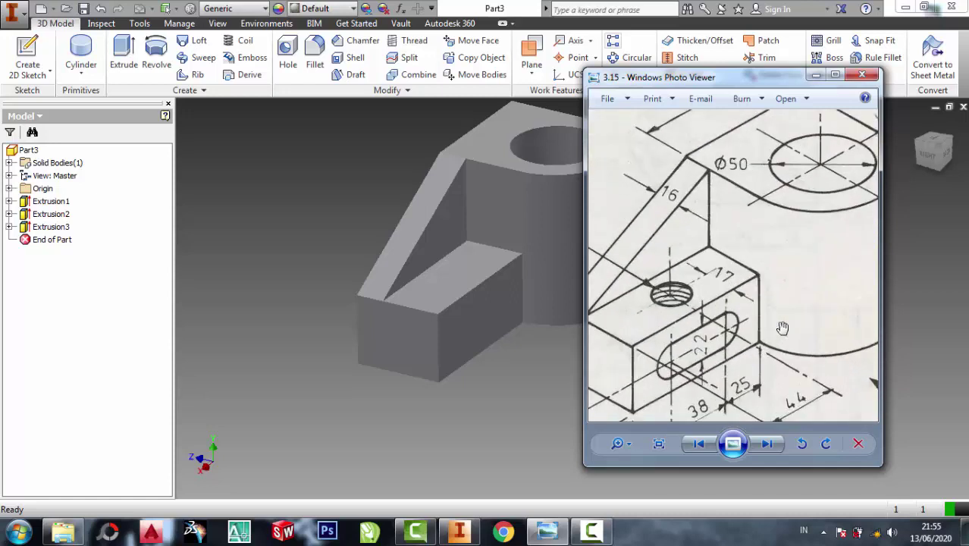
scroll(783, 328, "down", 1)
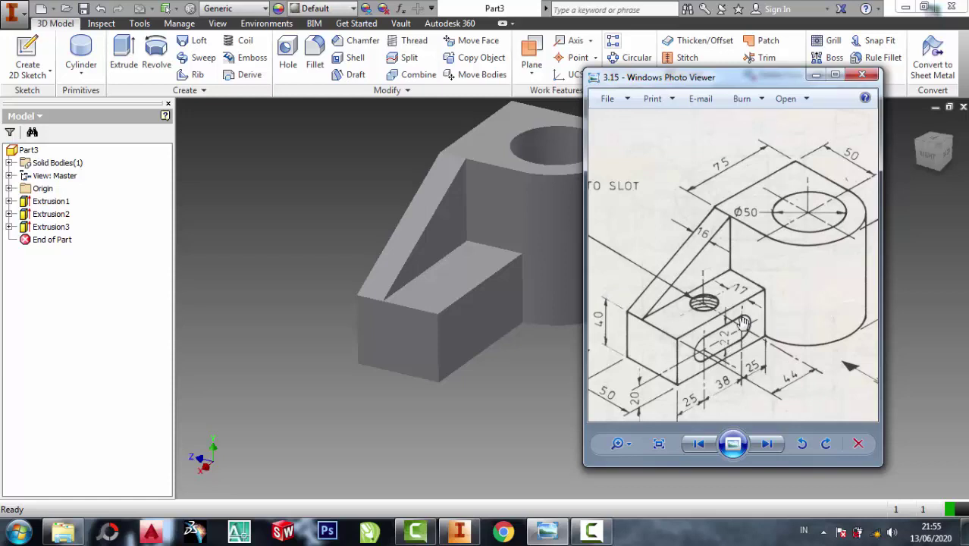
scroll(746, 341, "up", 1)
scroll(705, 378, "up", 1)
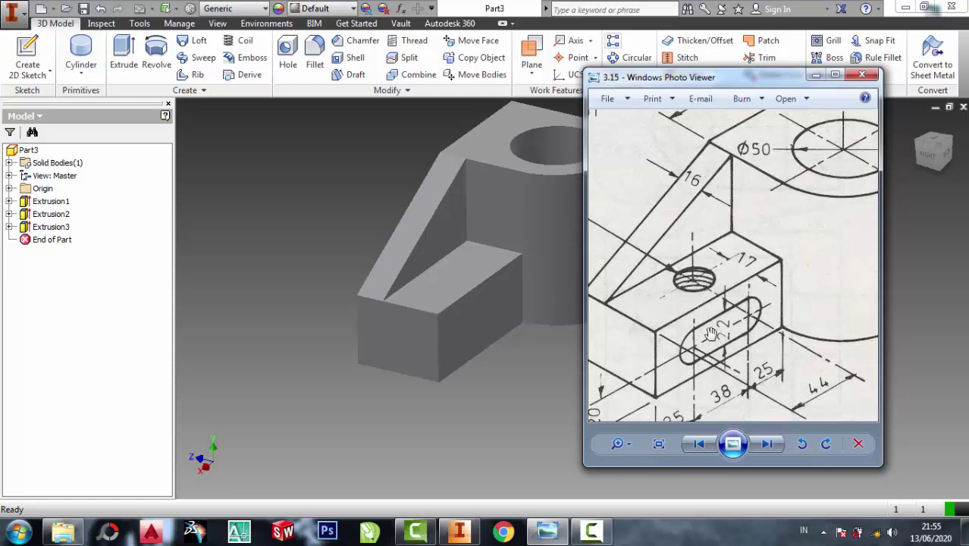
Start Sketch4 on the new block's front face and shift the drawing to show the slot
left_click(477, 324)
key("s")
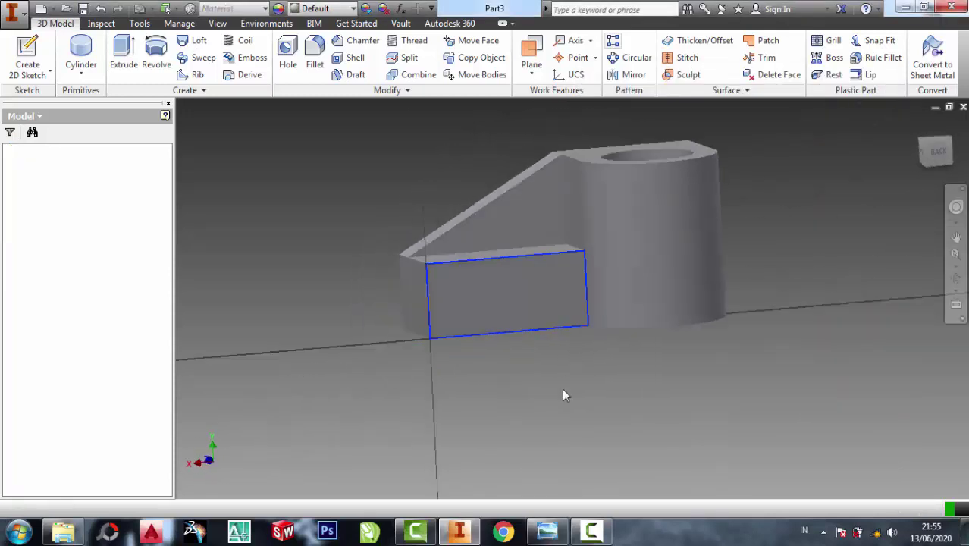
key("alt+Tab")
left_click_drag(777, 282, 784, 269)
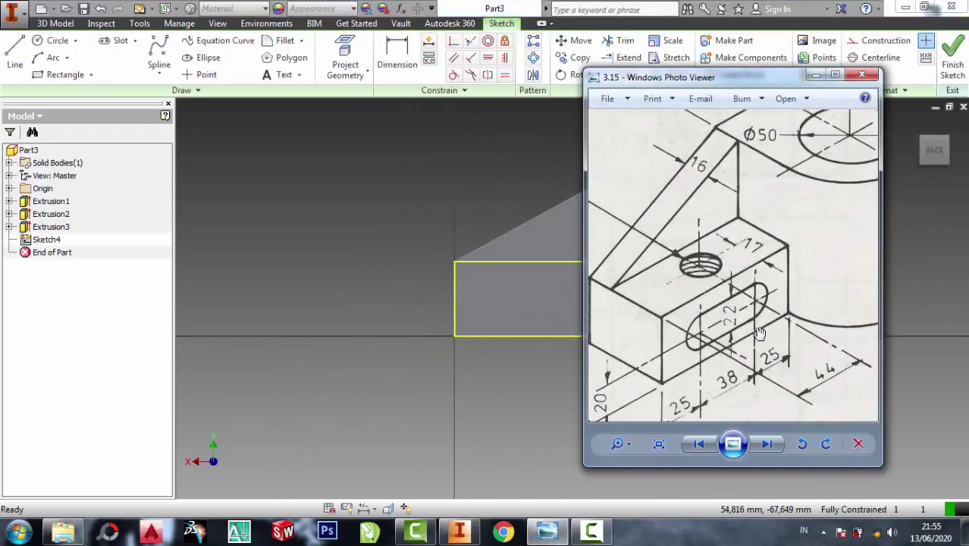
Draw a circle inside the rectangle and compare it with the reference drawing
left_click(818, 77)
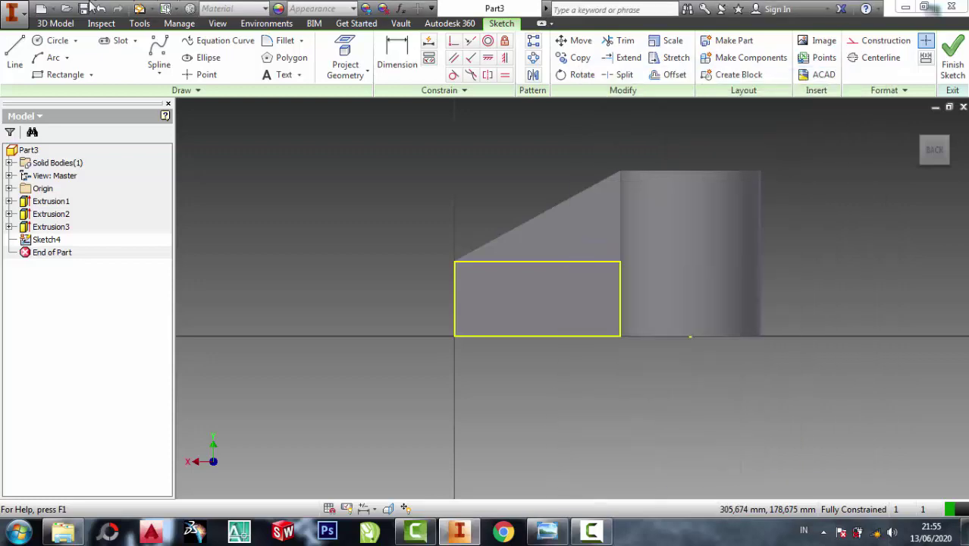
left_click(57, 40)
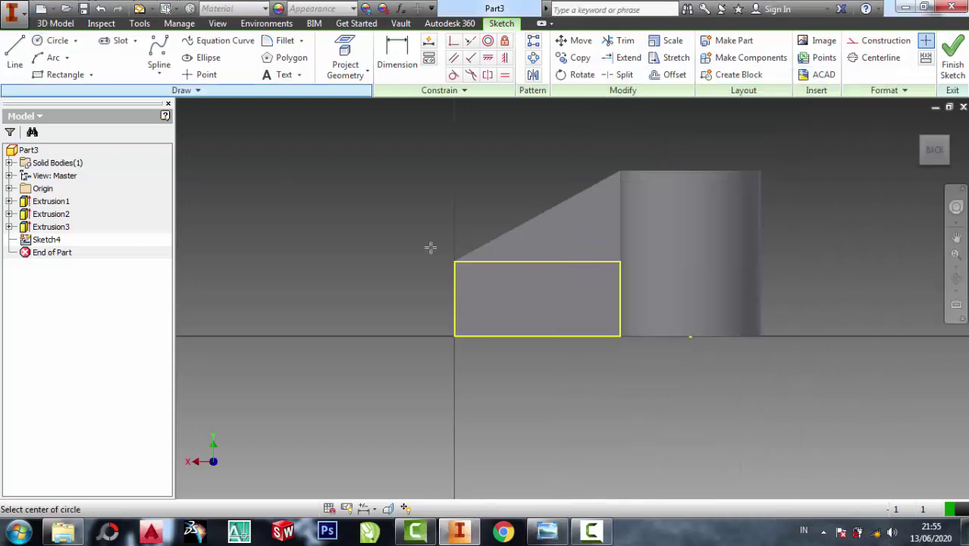
left_click(491, 294)
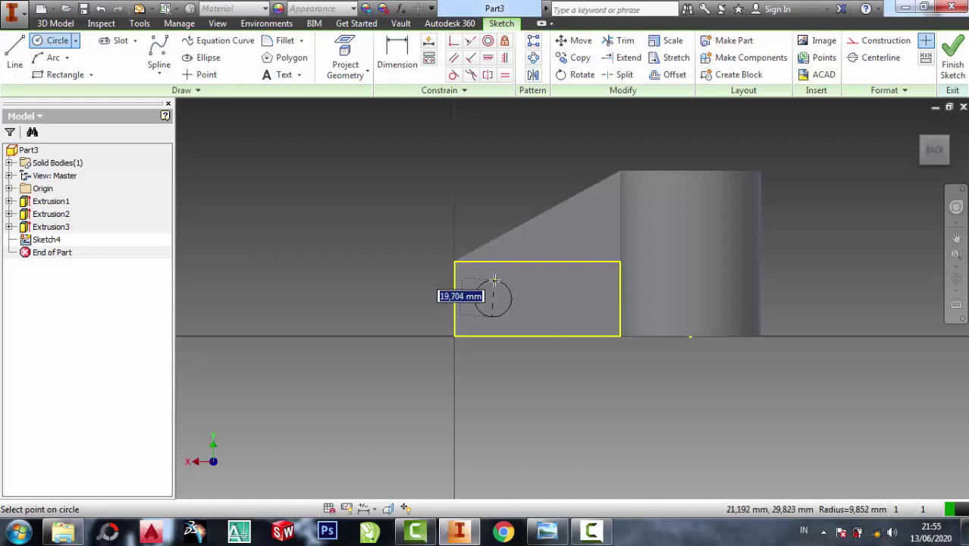
left_click(508, 306)
key("Escape")
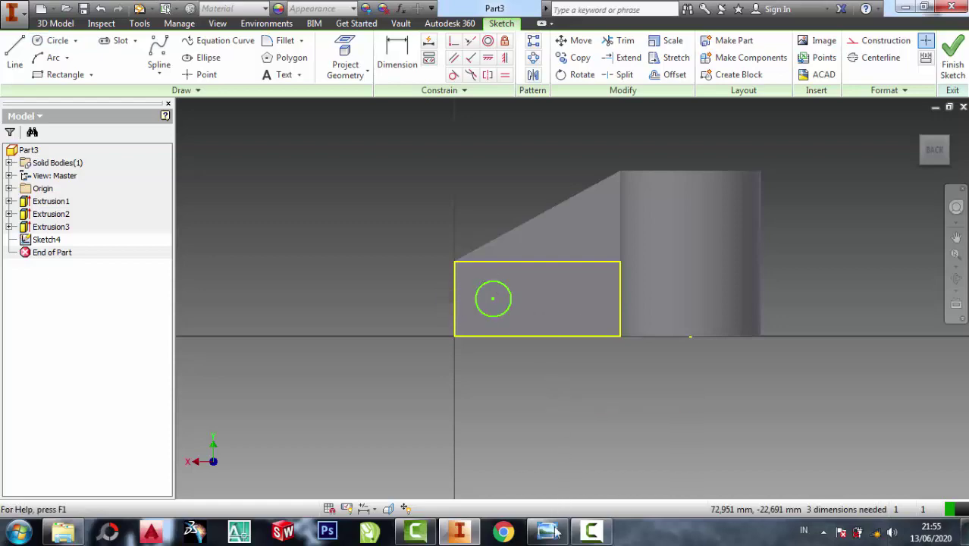
left_click(548, 531)
scroll(743, 358, "down", 2)
scroll(728, 380, "up", 2)
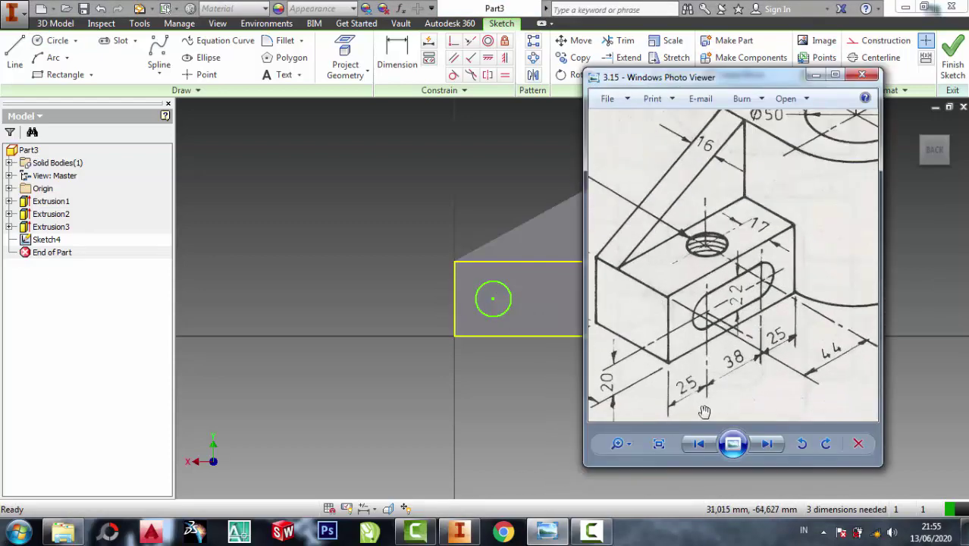
scroll(703, 412, "up", 1)
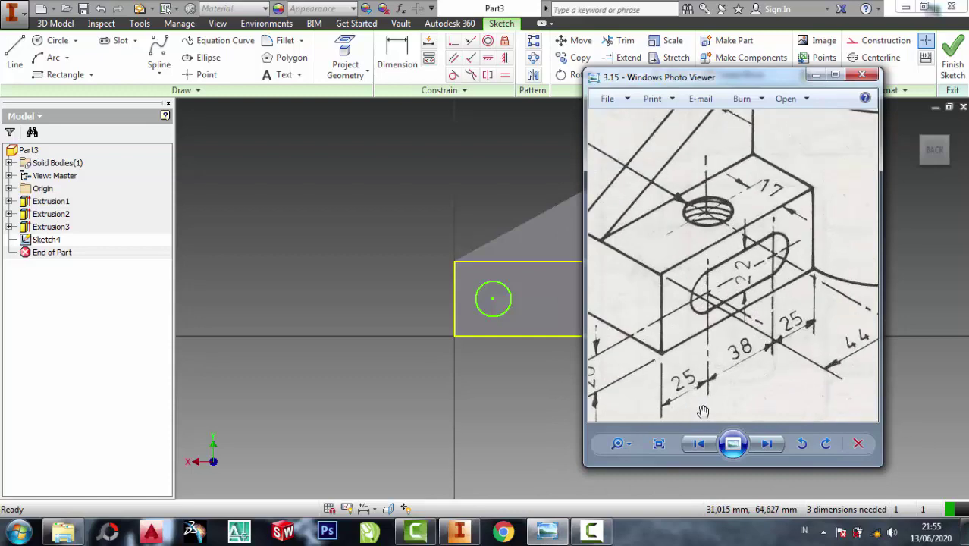
left_click(814, 76)
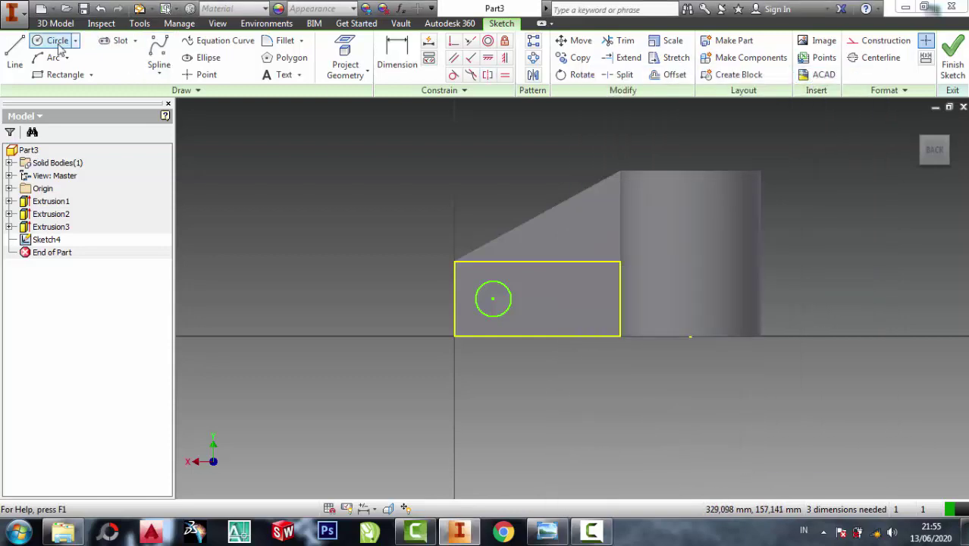
Dimension the circle centre 25 mm above the bottom edge, then undo that dimension
left_click(400, 62)
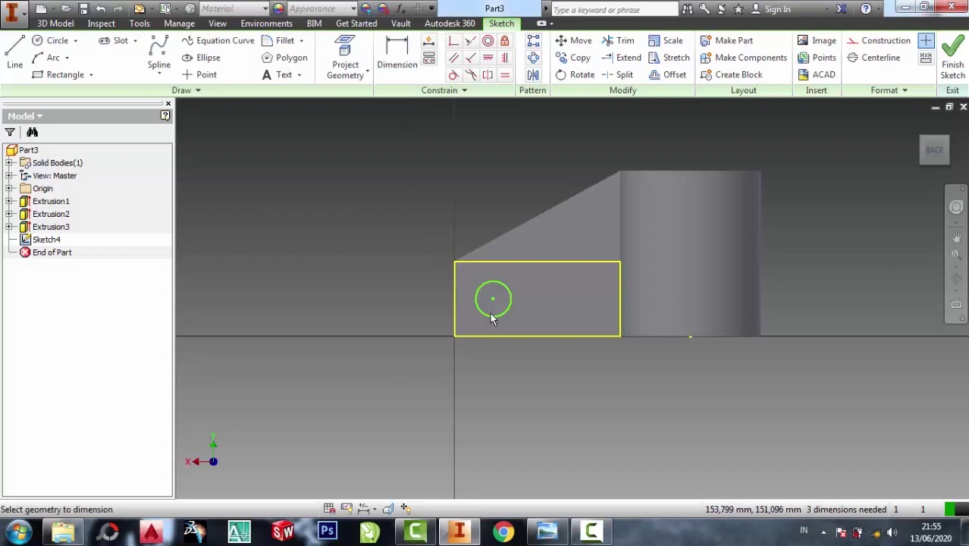
left_click(484, 337)
left_click(488, 316)
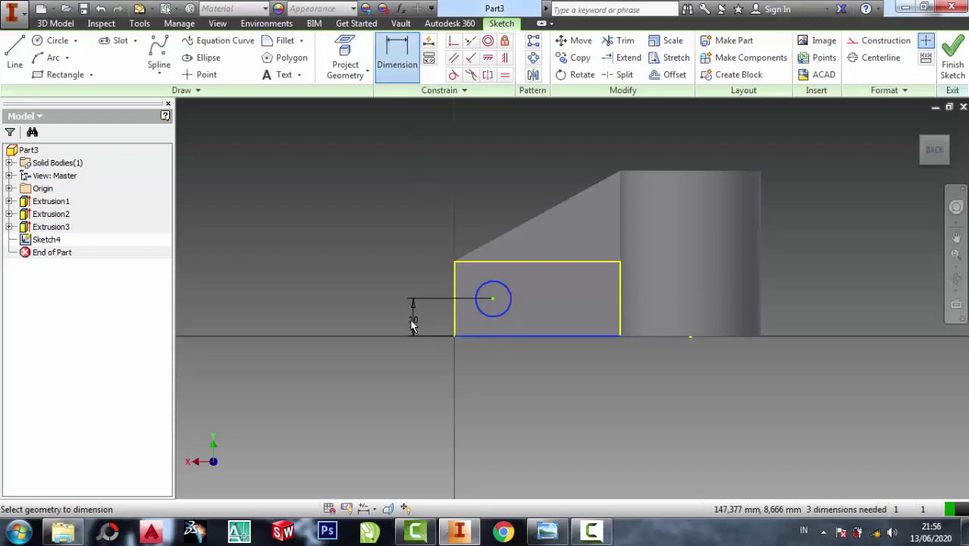
left_click(417, 326)
type("25")
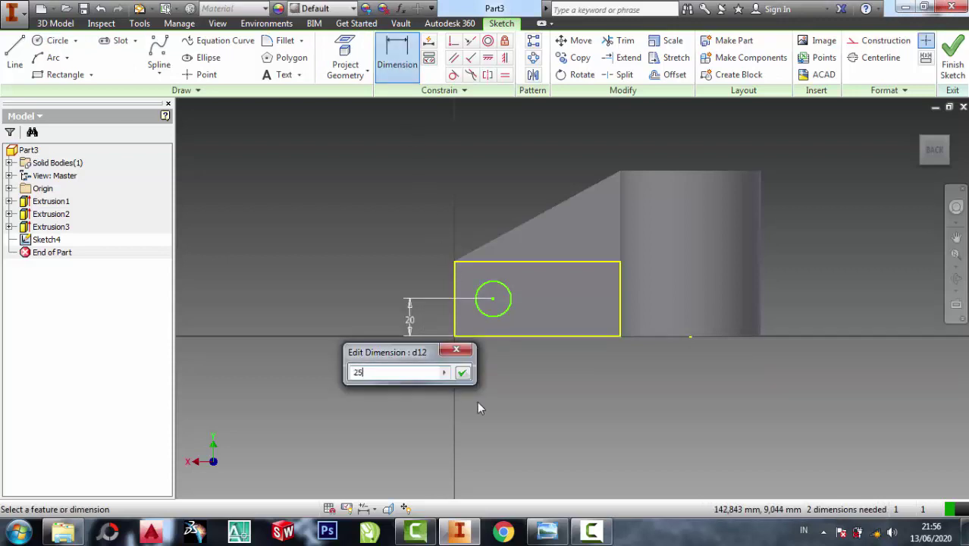
left_click(462, 374)
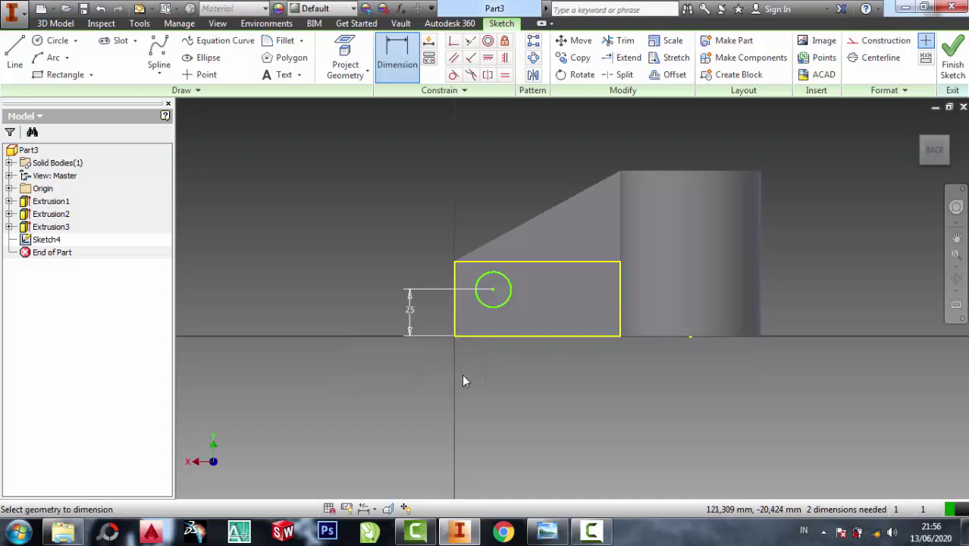
key("Escape")
key("ctrl+z")
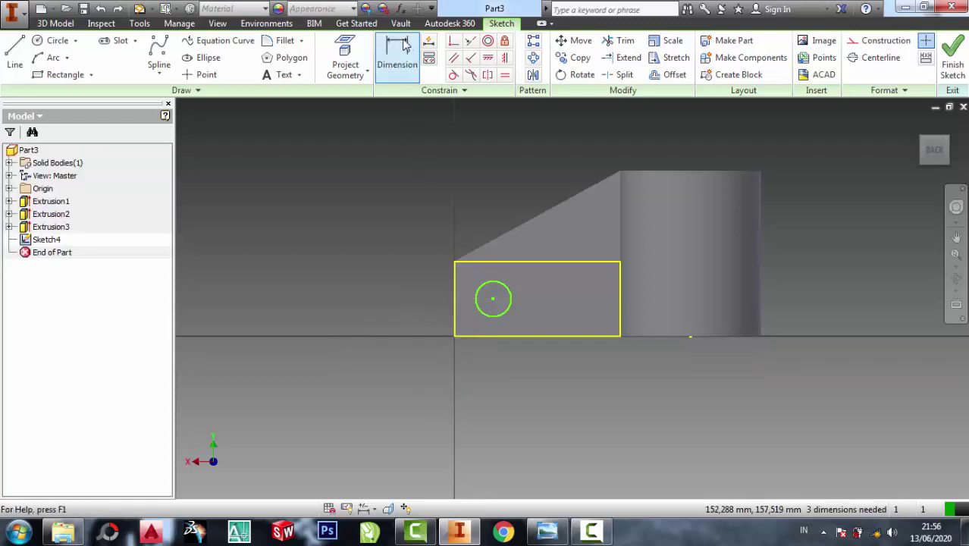
Dimension the circle centre 25 mm from the rectangle's left edge
left_click(405, 46)
left_click(477, 307)
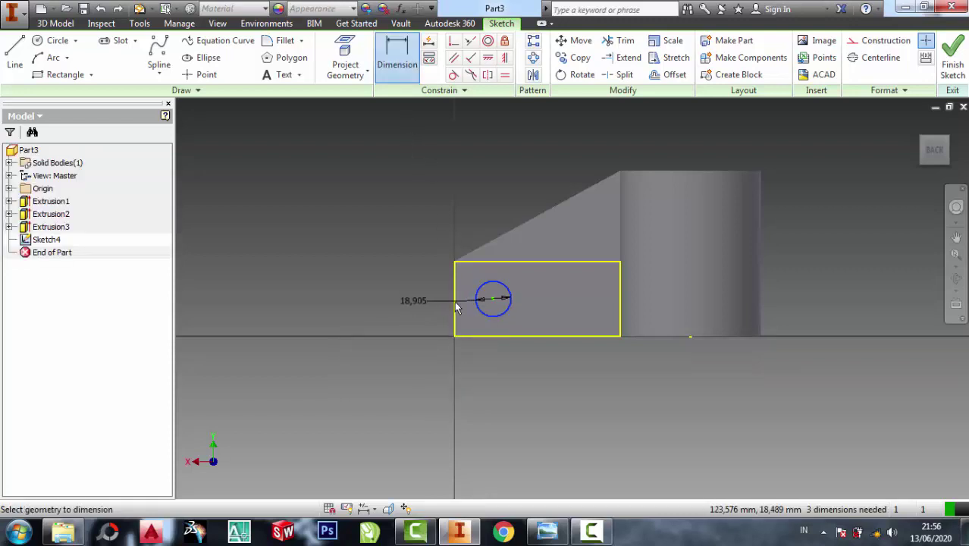
left_click(460, 196)
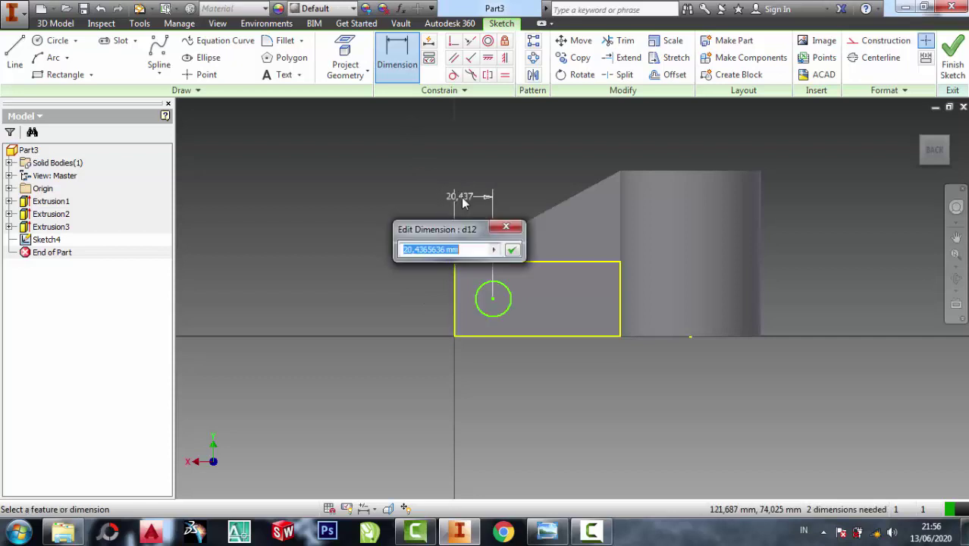
type("25")
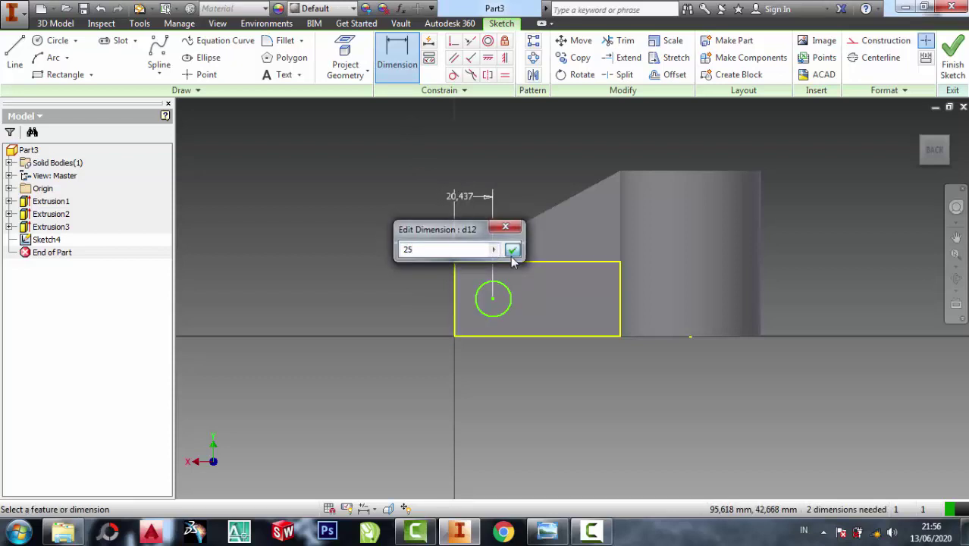
left_click(512, 249)
Set the circle's diameter to 22 mm
left_click(549, 534)
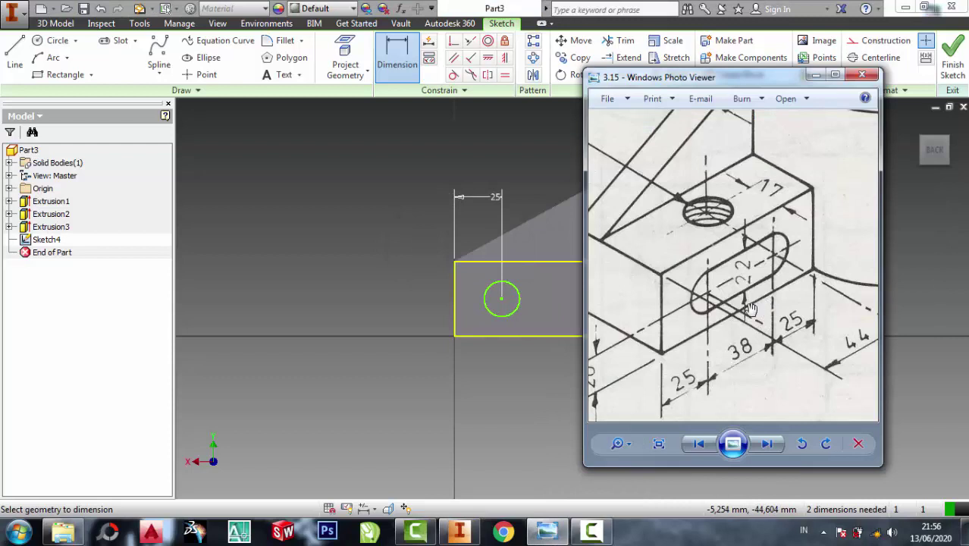
left_click(816, 74)
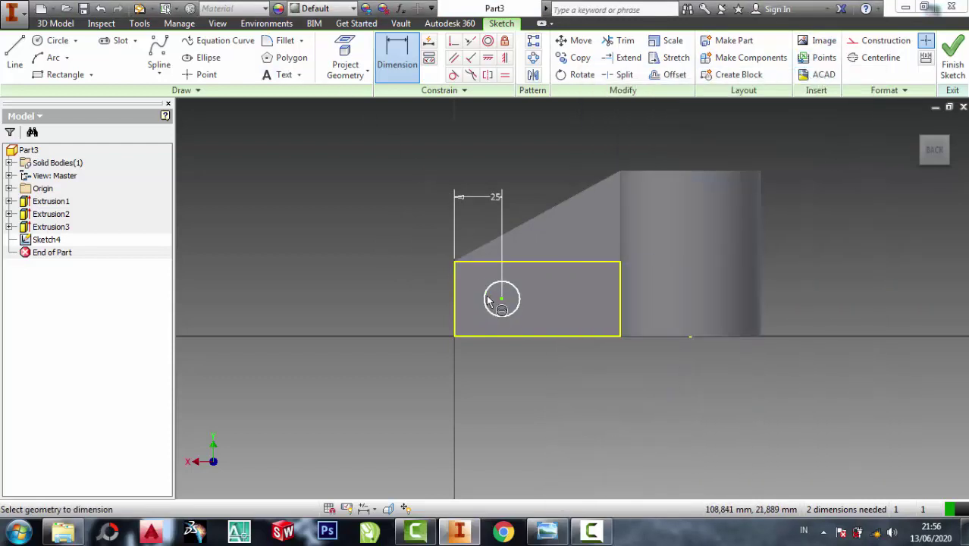
left_click(487, 297)
left_click(413, 222)
type("2")
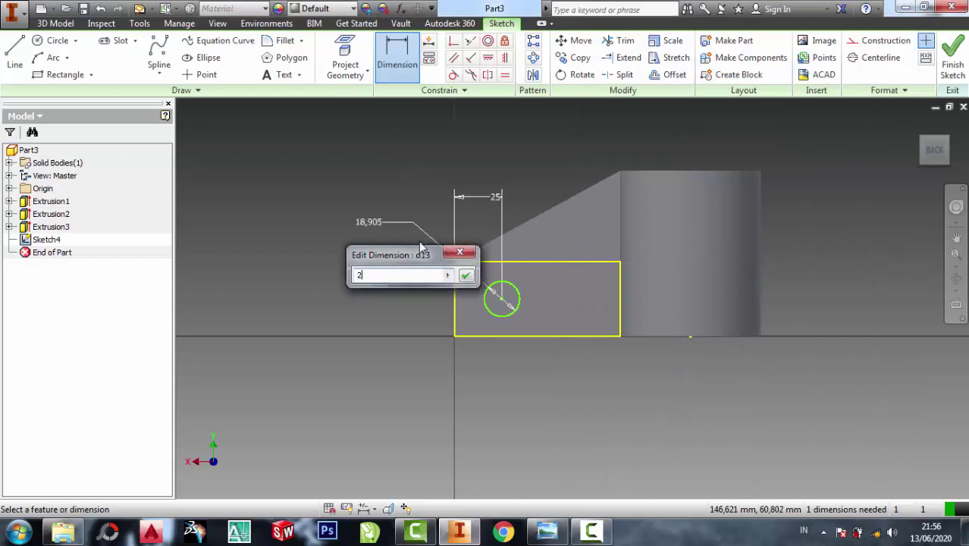
type("2")
left_click(467, 277)
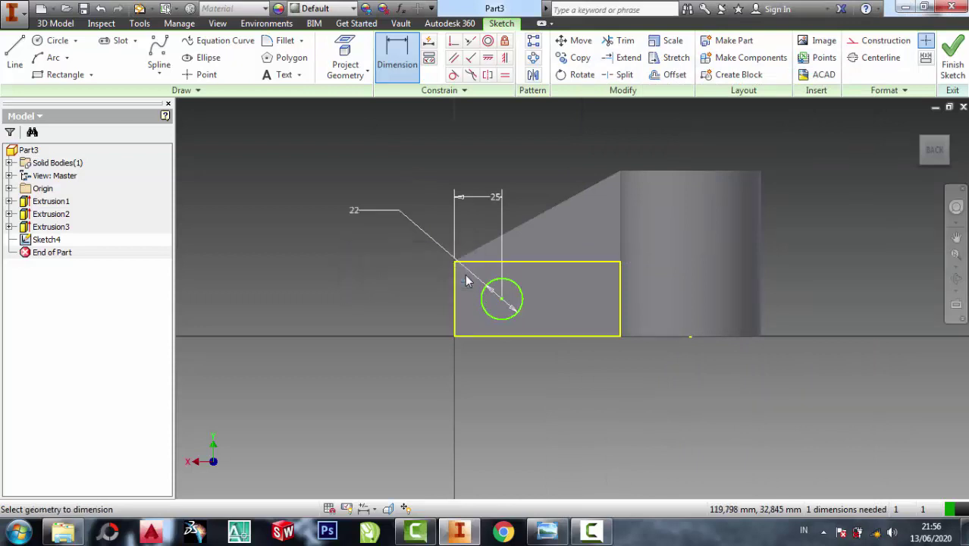
Begin a vertical dimension from the circle centre to the bottom edge, then cancel it
left_click(547, 531)
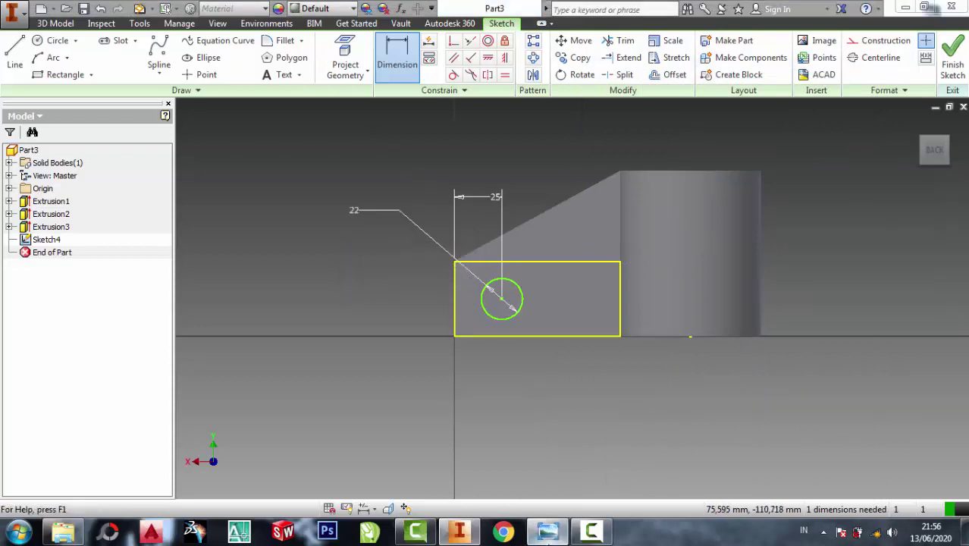
scroll(696, 345, "down", 2)
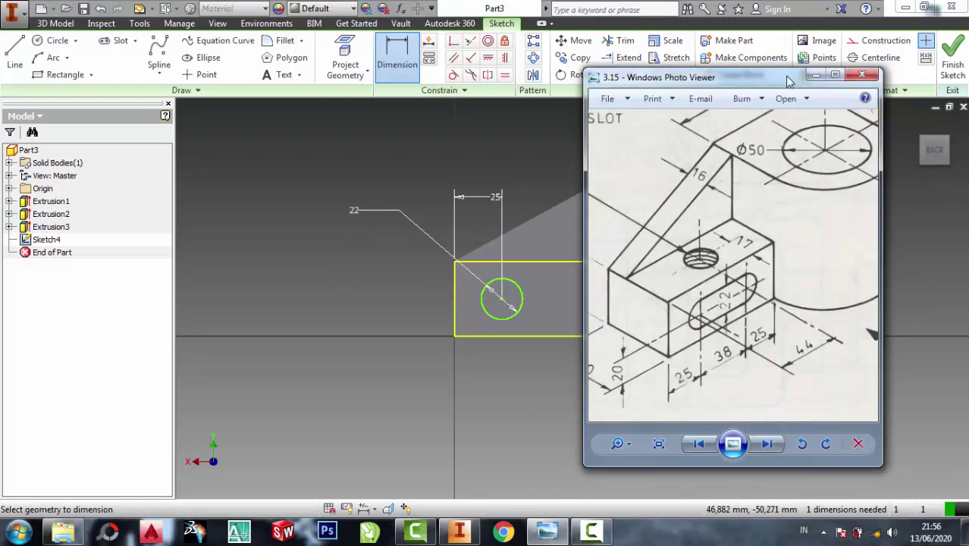
left_click(815, 76)
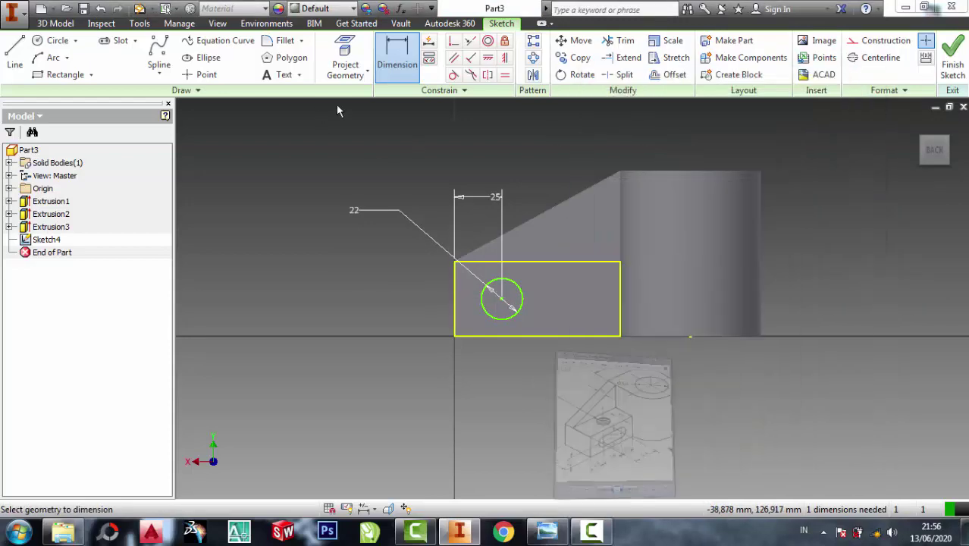
left_click(485, 302)
left_click(471, 337)
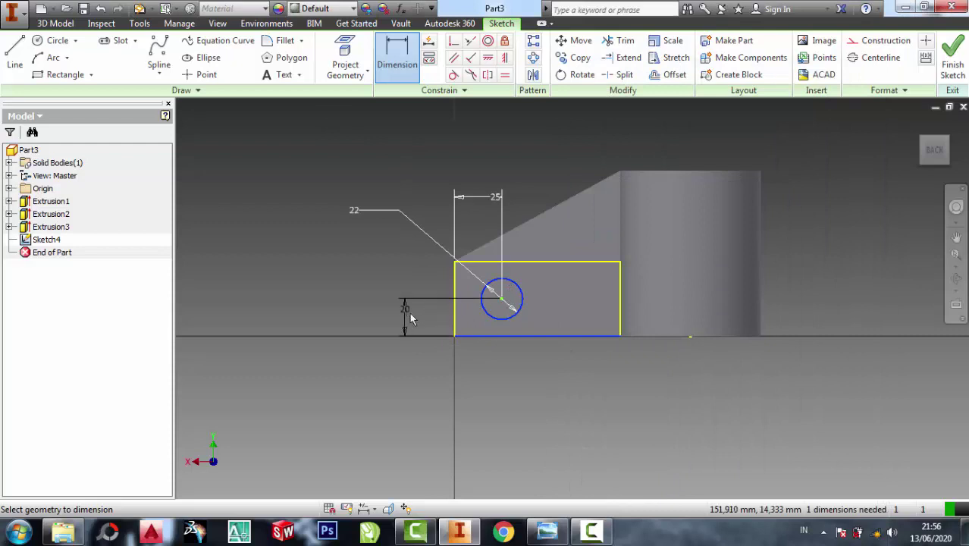
key("Escape")
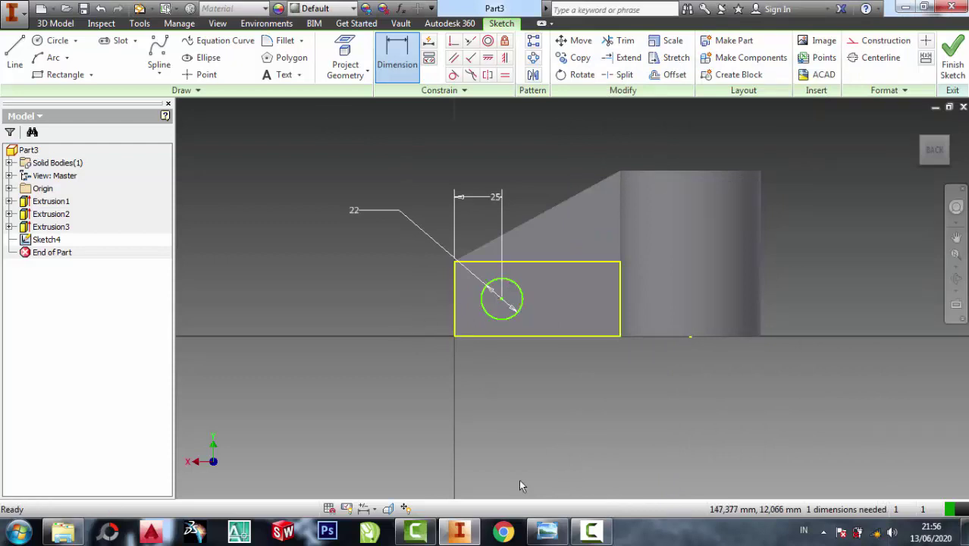
left_click(547, 531)
scroll(751, 326, "up", 1)
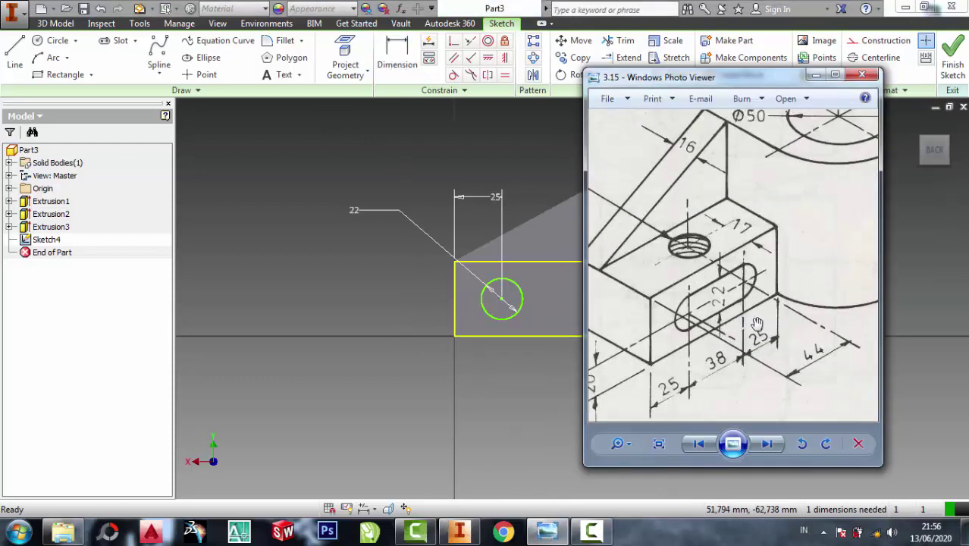
Draw a second circle near the right side of the rectangle
left_click(812, 75)
left_click(58, 41)
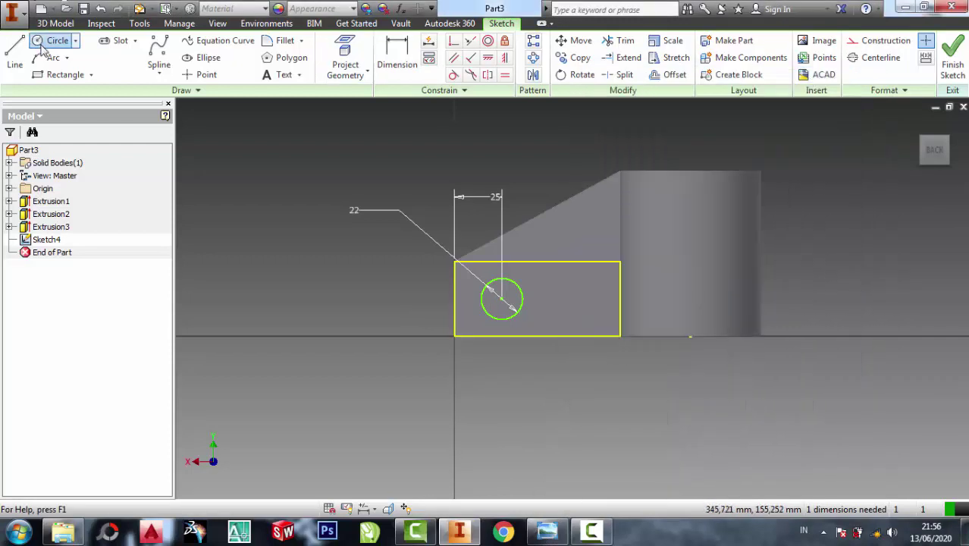
left_click(590, 297)
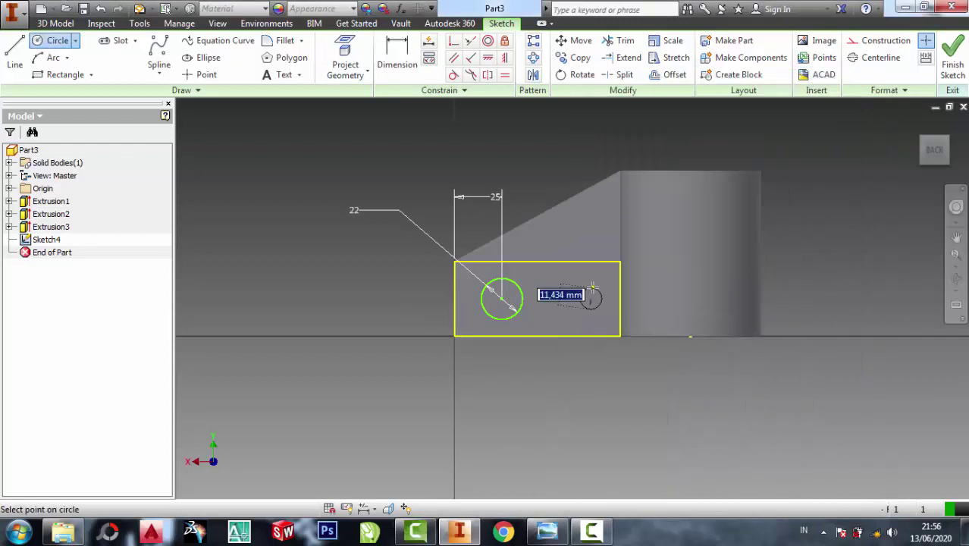
left_click(604, 286)
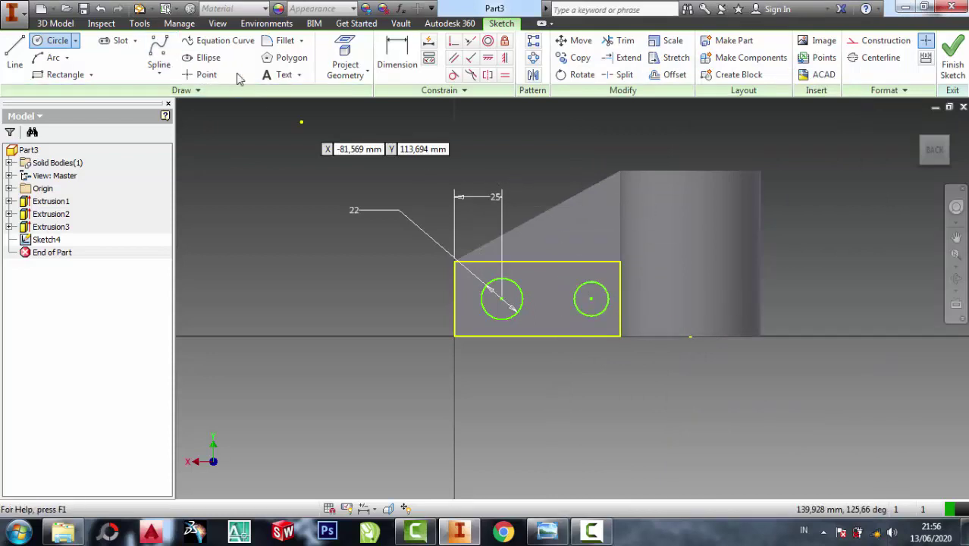
Set the right circle's diameter to 22 mm
left_click(397, 53)
left_click(582, 310)
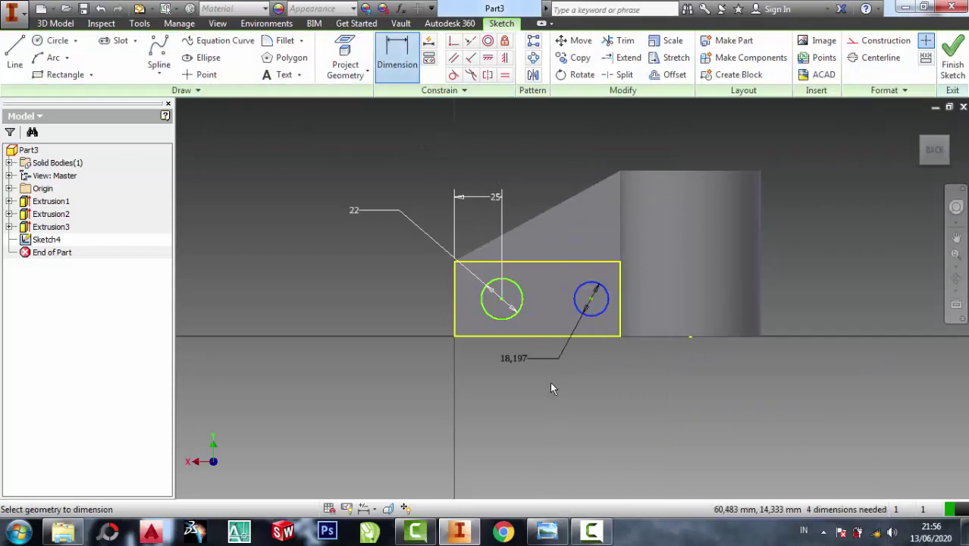
left_click(551, 389)
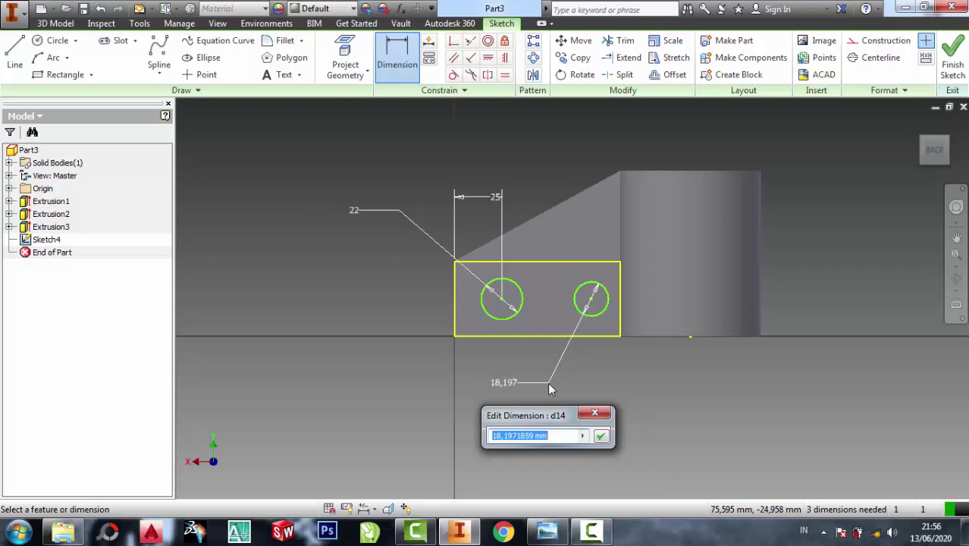
type("22")
left_click(601, 436)
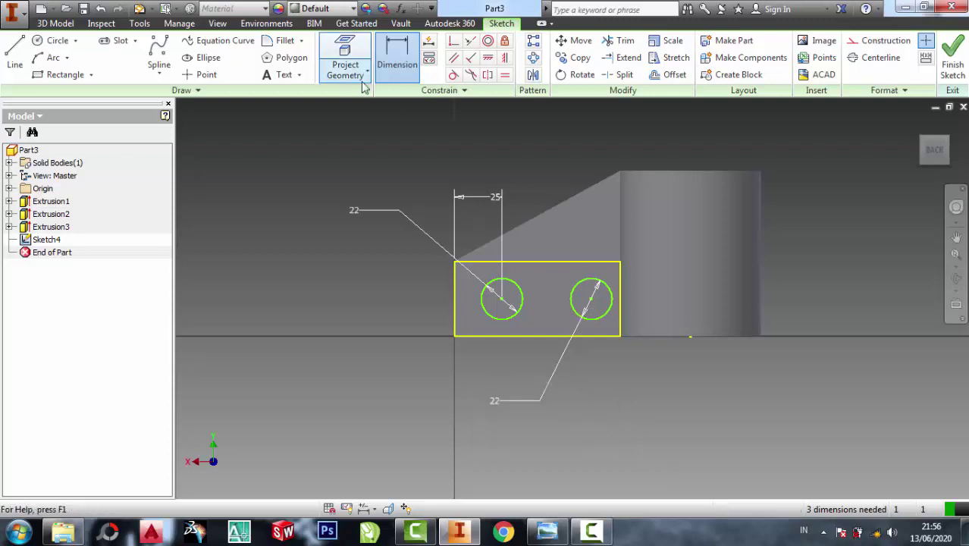
left_click(519, 312)
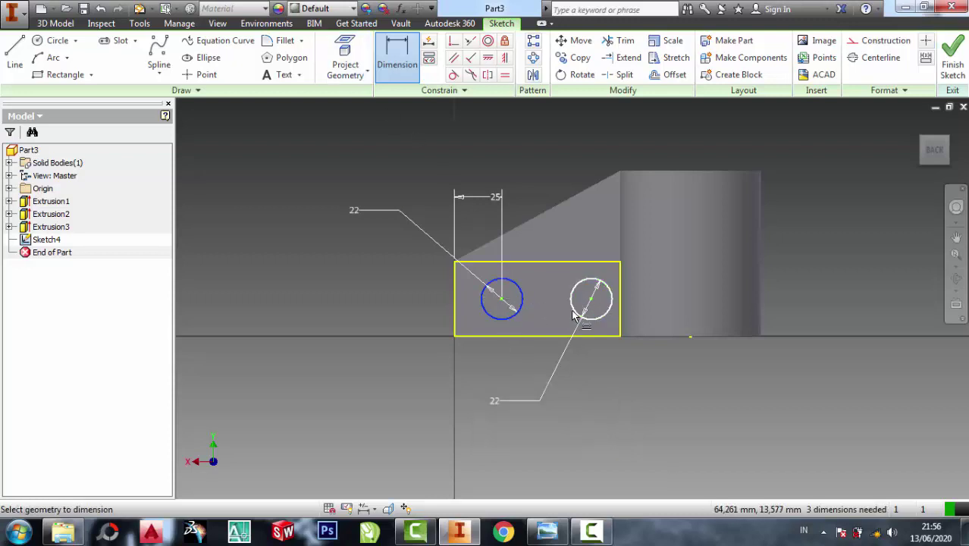
Space the two circle centres 44 mm apart
left_click(578, 314)
left_click(542, 382)
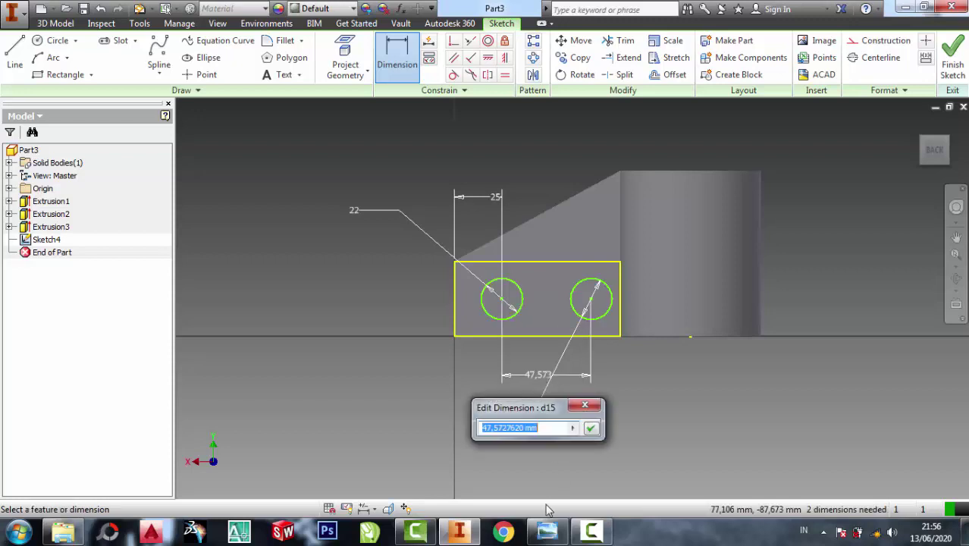
left_click(547, 531)
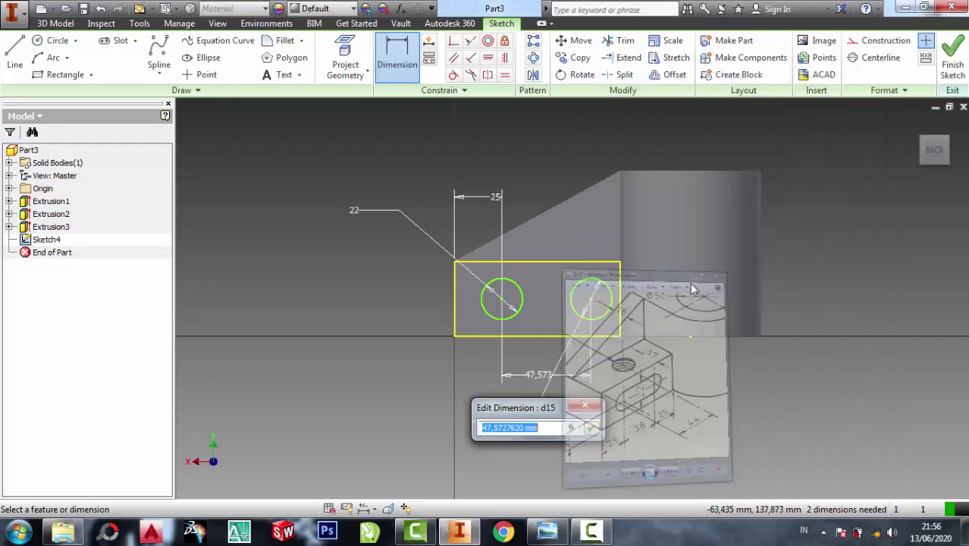
left_click(816, 75)
type("44")
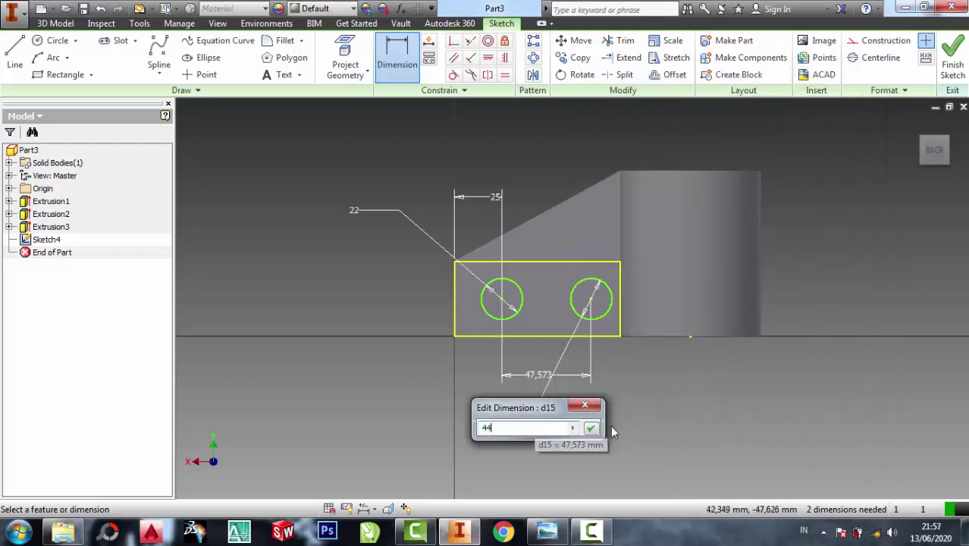
left_click(592, 428)
scroll(565, 312, "up", 3)
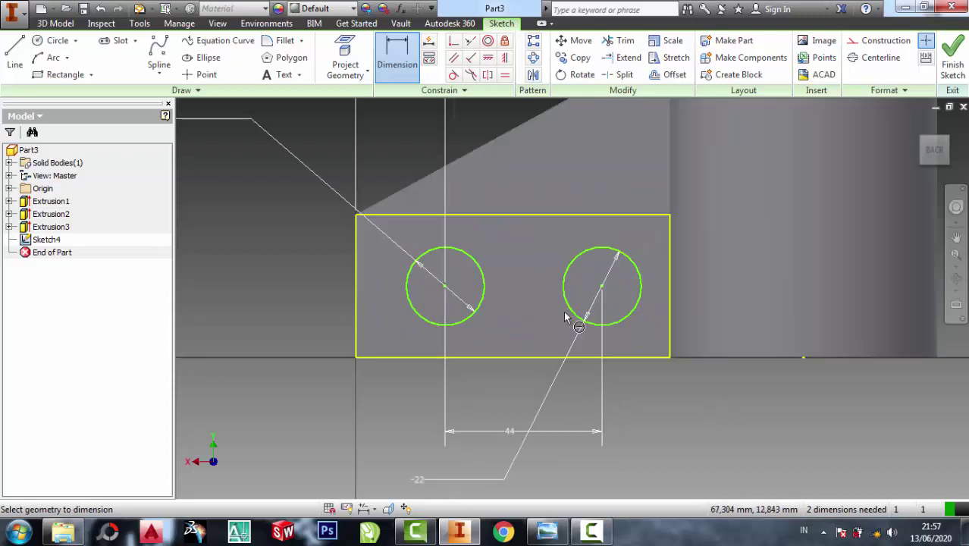
Draw bottom and top lines joining the two circles
left_click(14, 57)
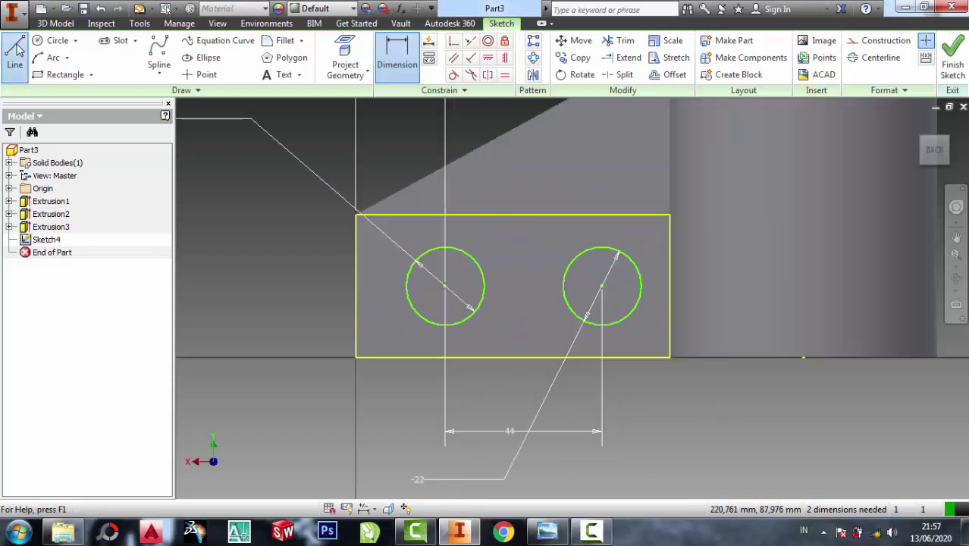
left_click(451, 324)
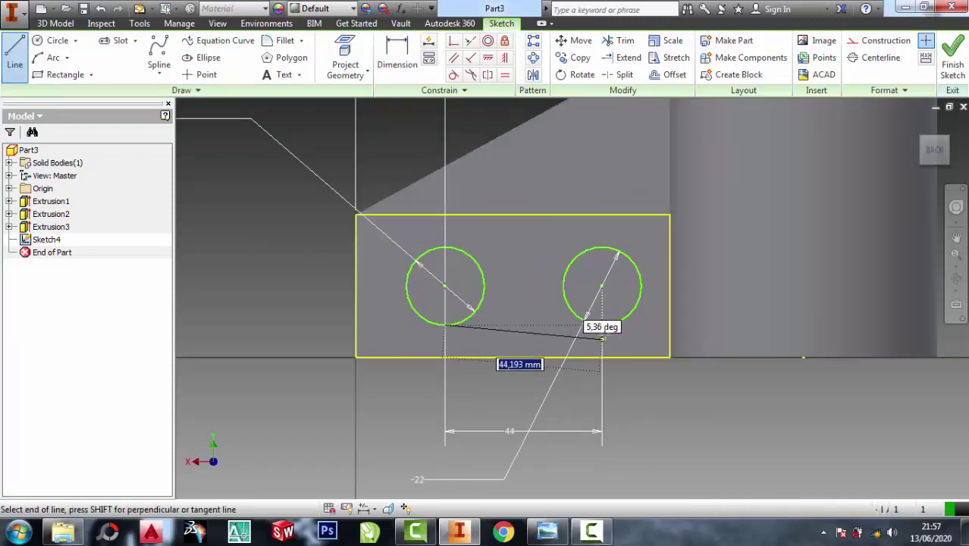
left_click(601, 324)
left_click_drag(601, 325, 574, 246)
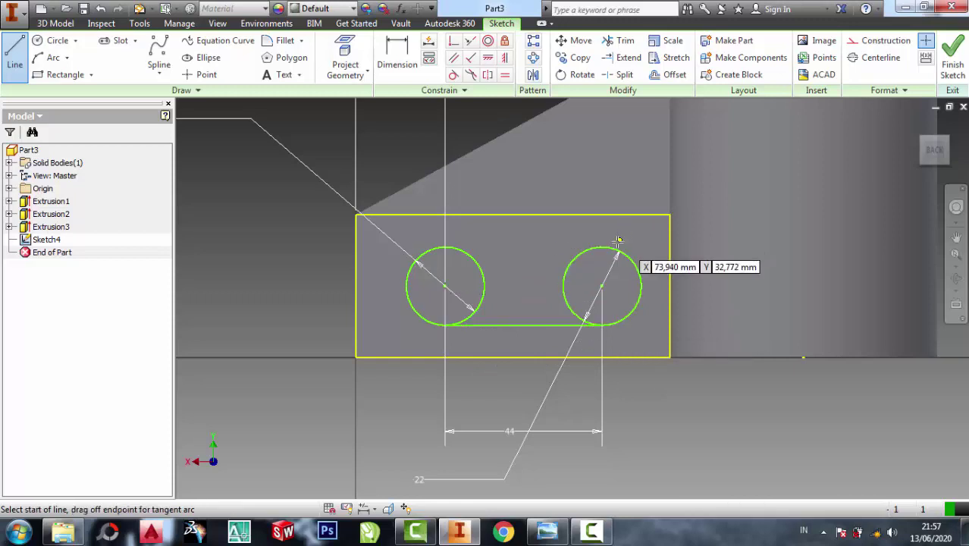
left_click(445, 246)
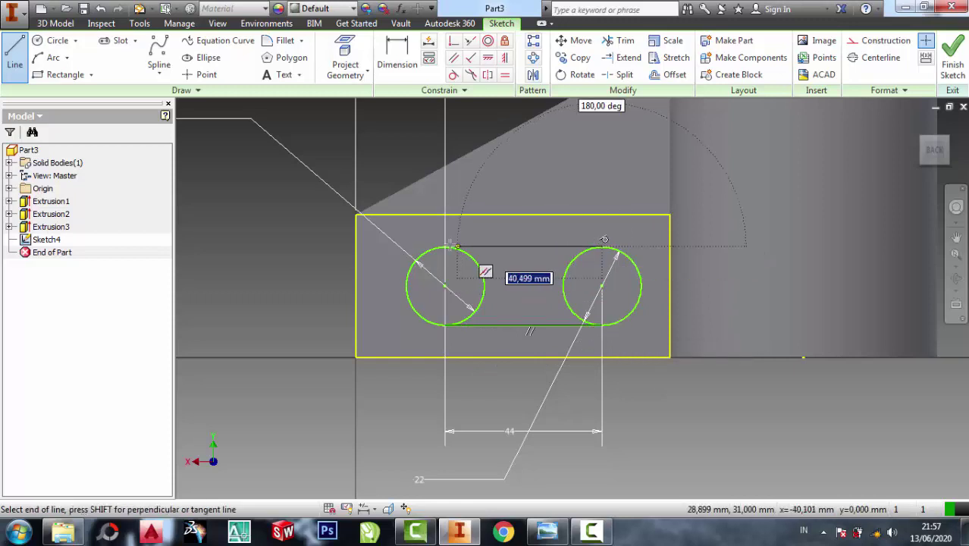
left_click_drag(445, 246, 445, 324)
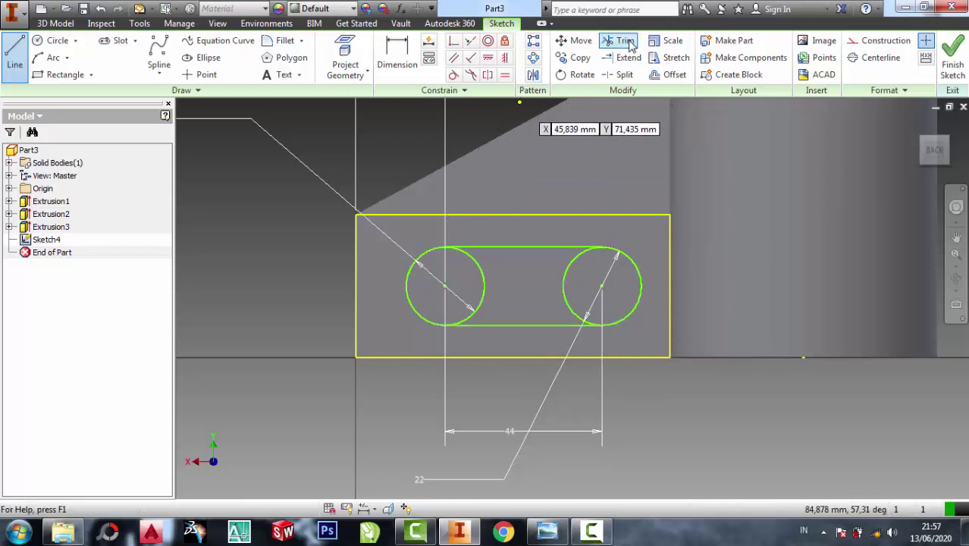
Trim both circles' inner arcs to leave a closed slot outline and finish the sketch
left_click(621, 41)
left_click(482, 281)
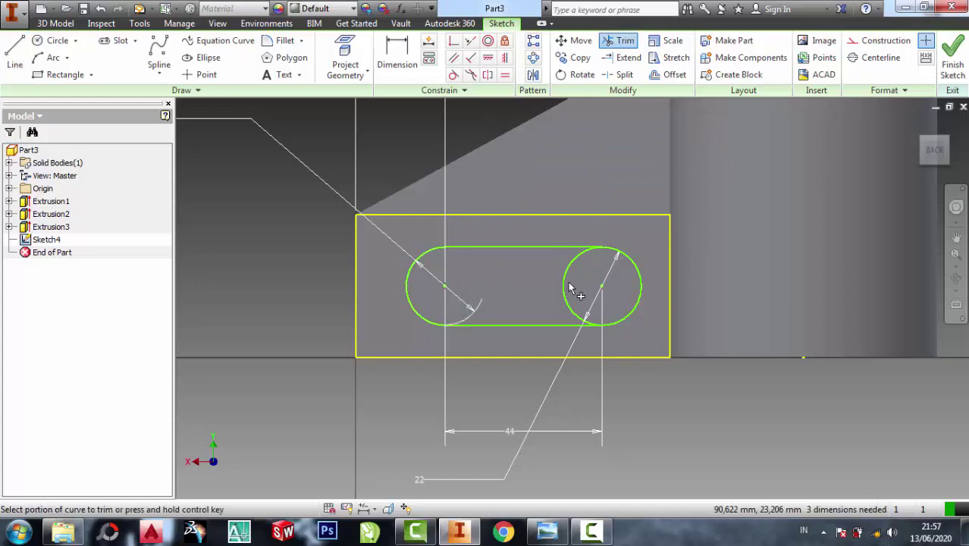
left_click(574, 282)
left_click(951, 55)
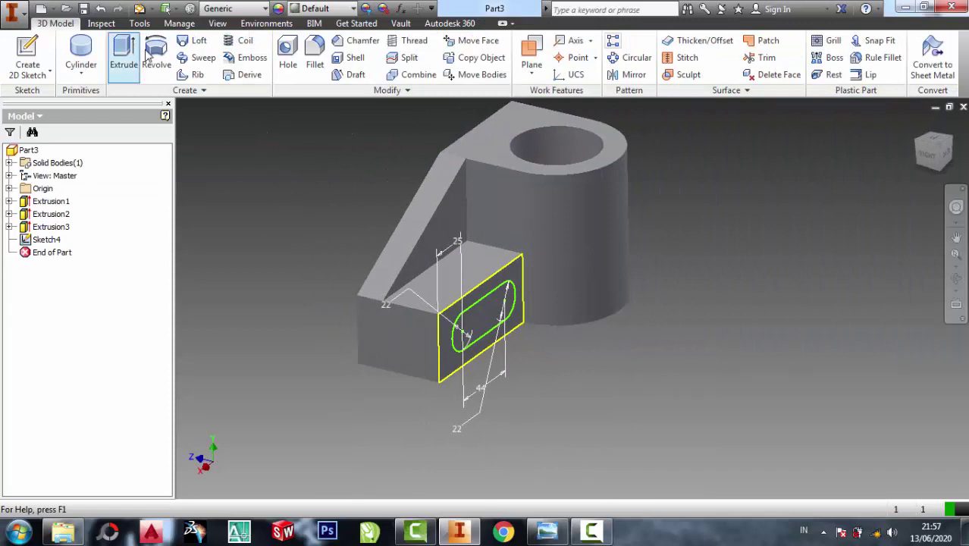
left_click(124, 53)
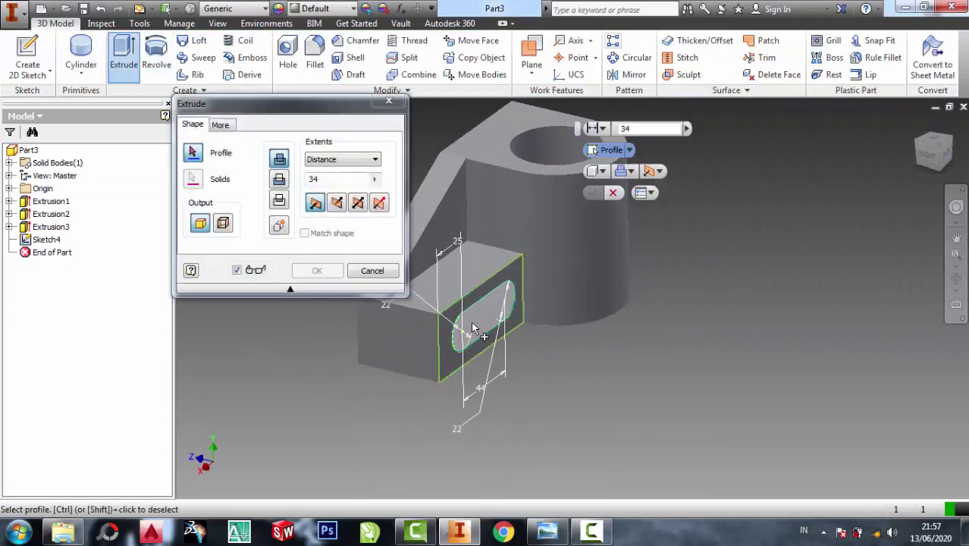
Cut the slot profile into the block
left_click(471, 321)
left_click(279, 180)
type("50")
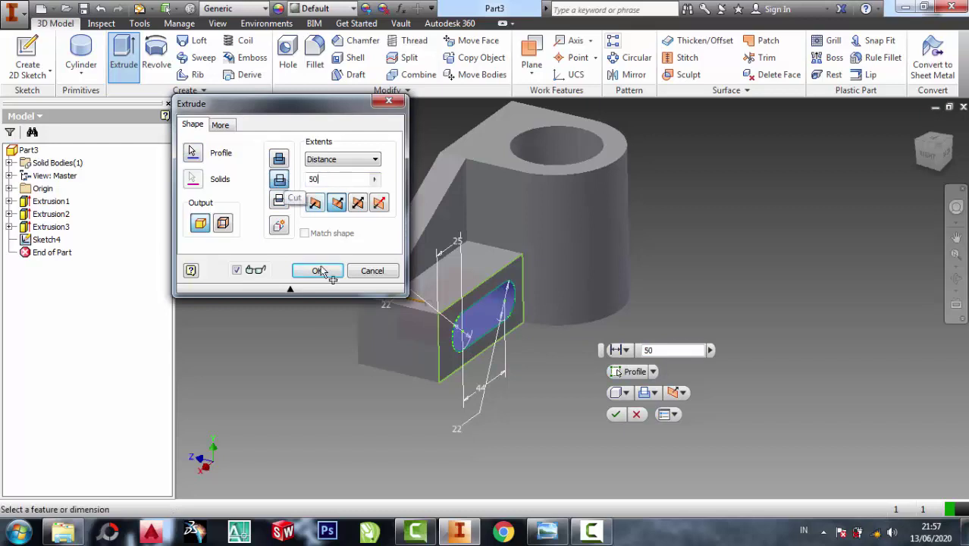
left_click(317, 271)
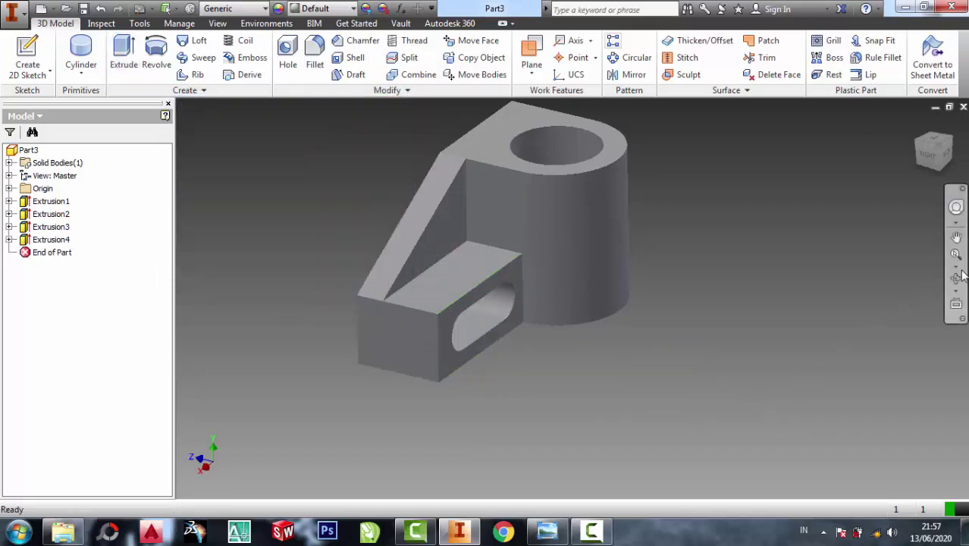
Orbit the model and check the slotted block against the reference drawing
left_click(956, 278)
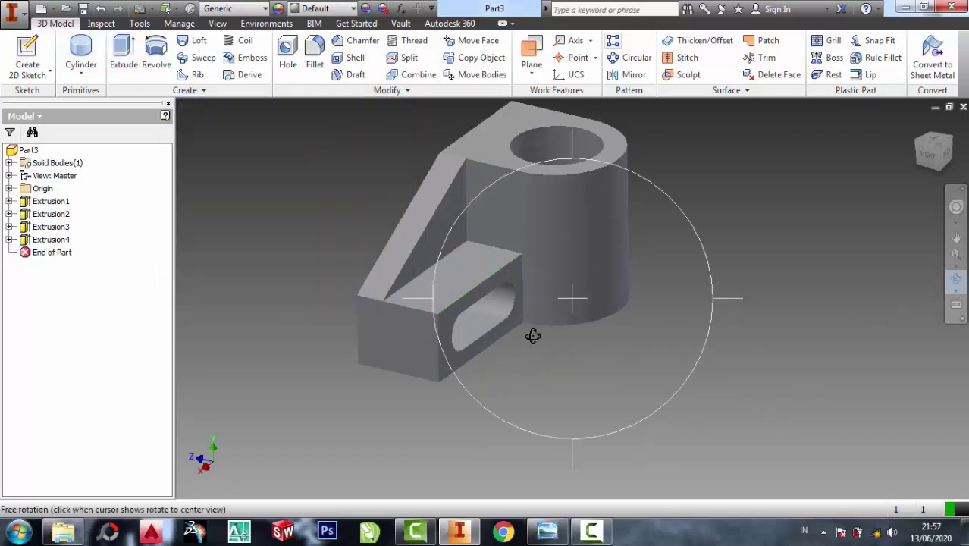
left_click_drag(533, 336, 511, 353)
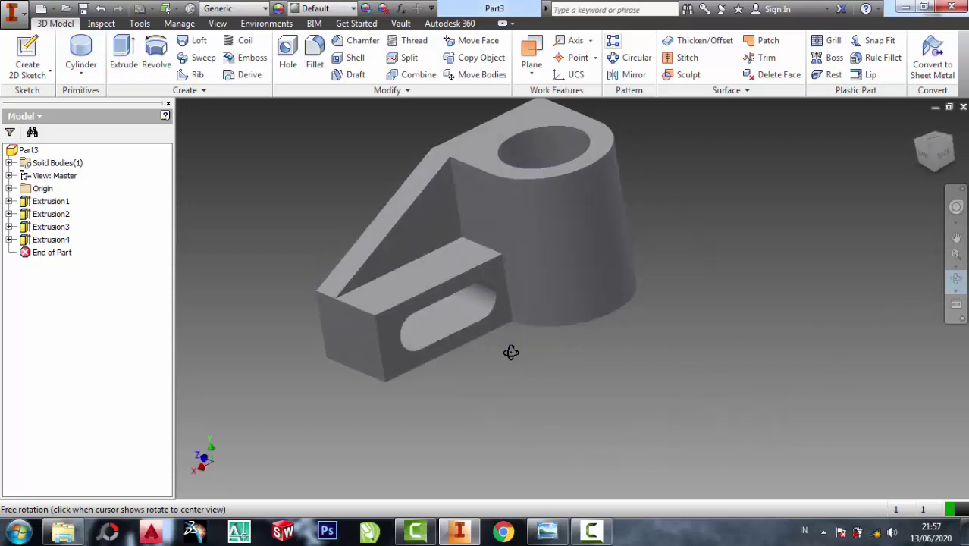
left_click(547, 531)
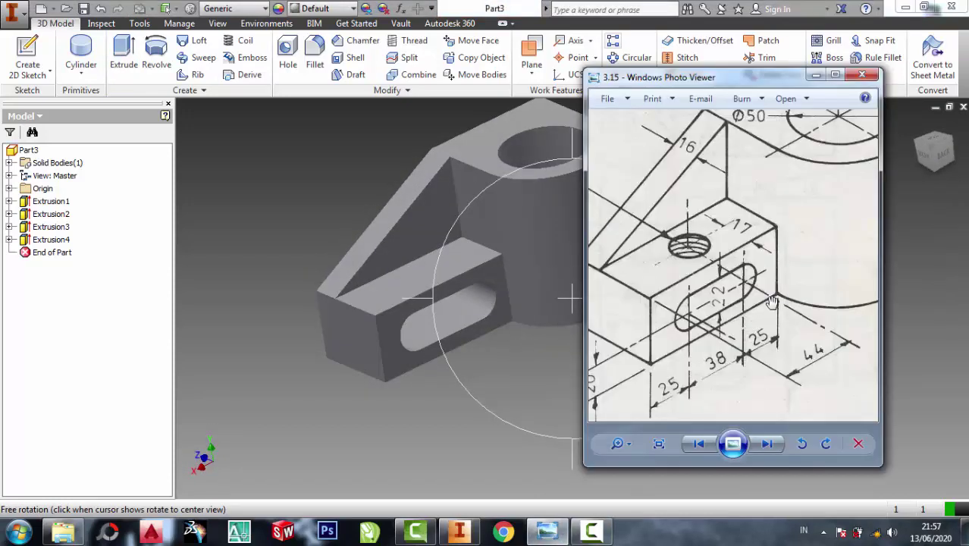
left_click(818, 75)
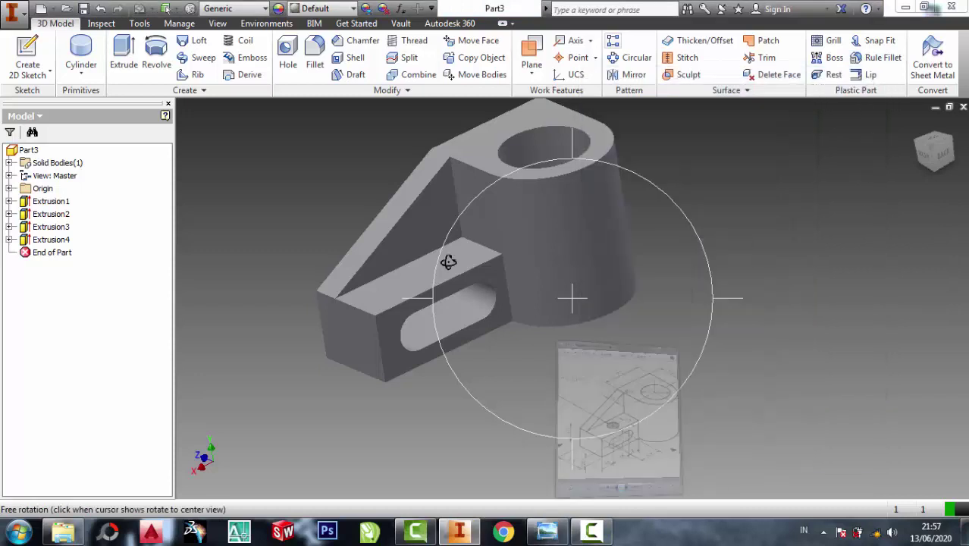
left_click(501, 342)
Start a new sketch on the block's top face, checking the CS bracket reference drawing
left_click(486, 198)
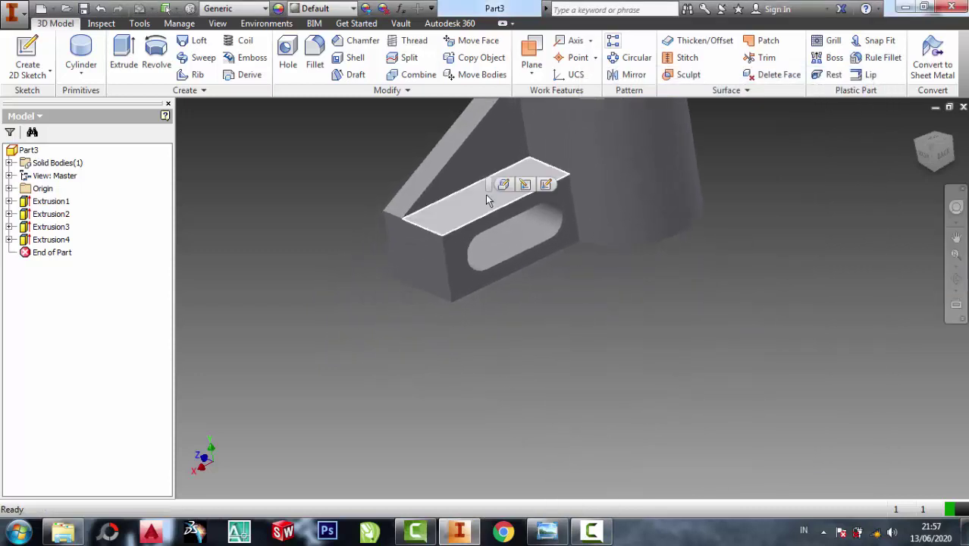
left_click(538, 187)
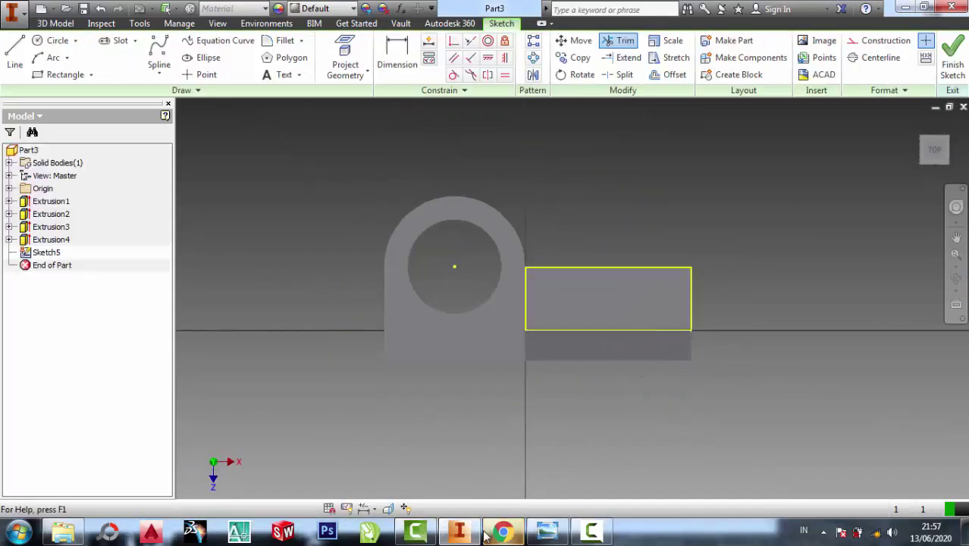
left_click(548, 531)
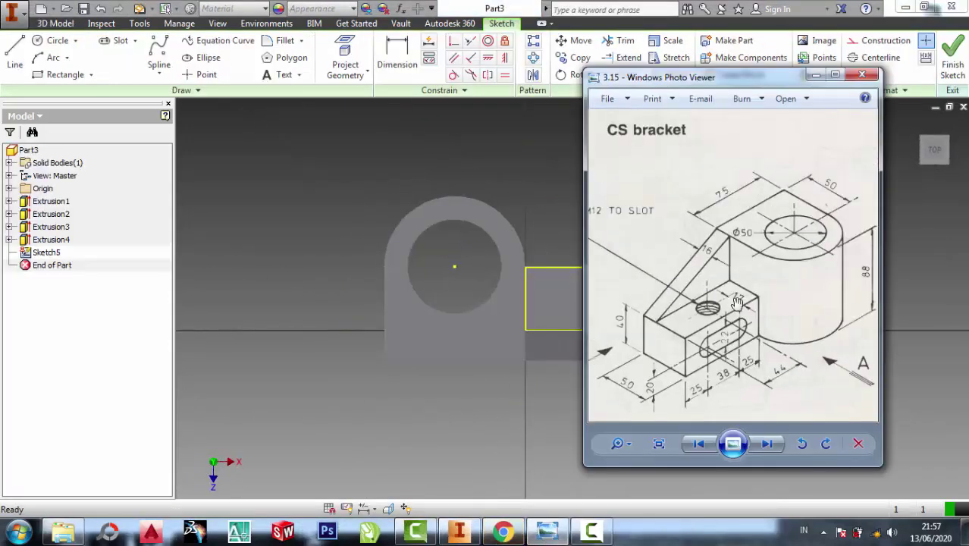
scroll(737, 303, "up", 1)
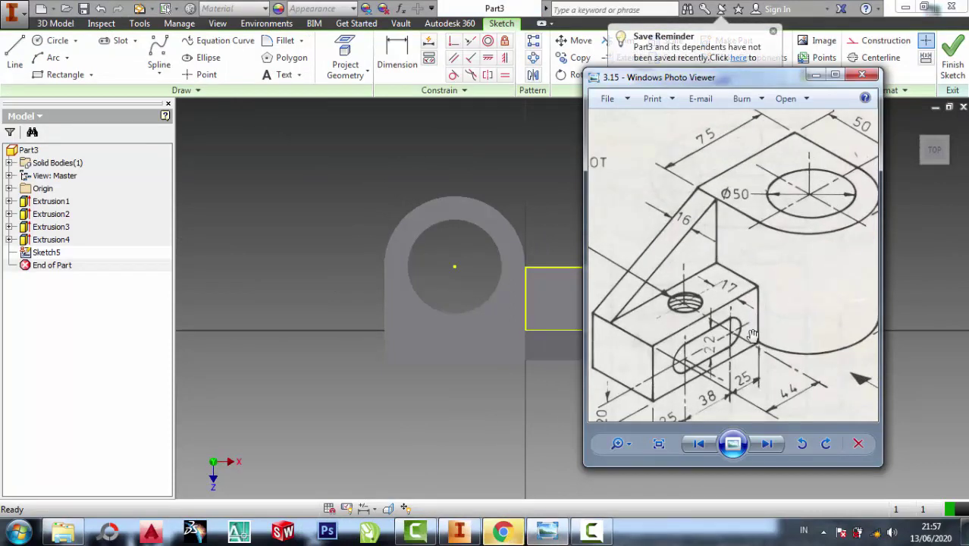
scroll(753, 334, "down", 1)
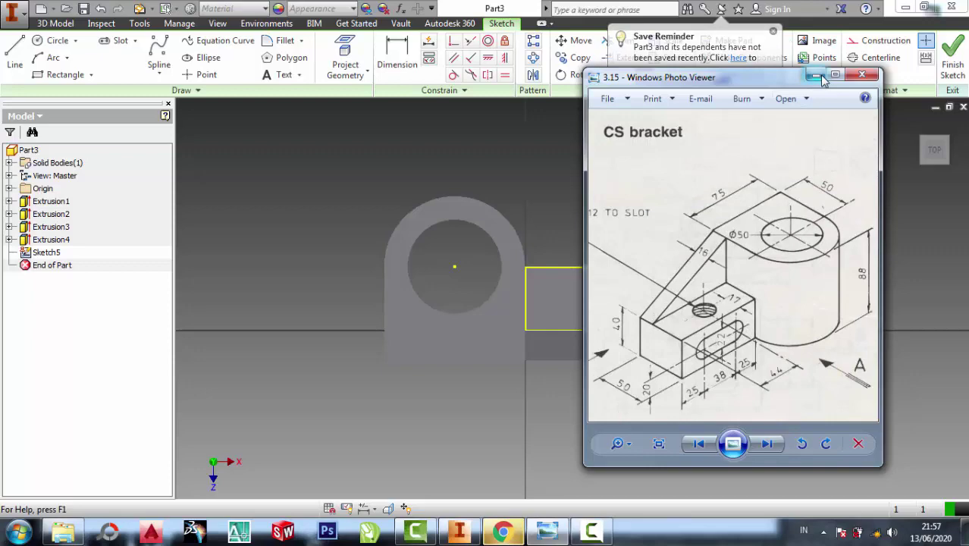
scroll(754, 396, "up", 1)
scroll(755, 351, "up", 1)
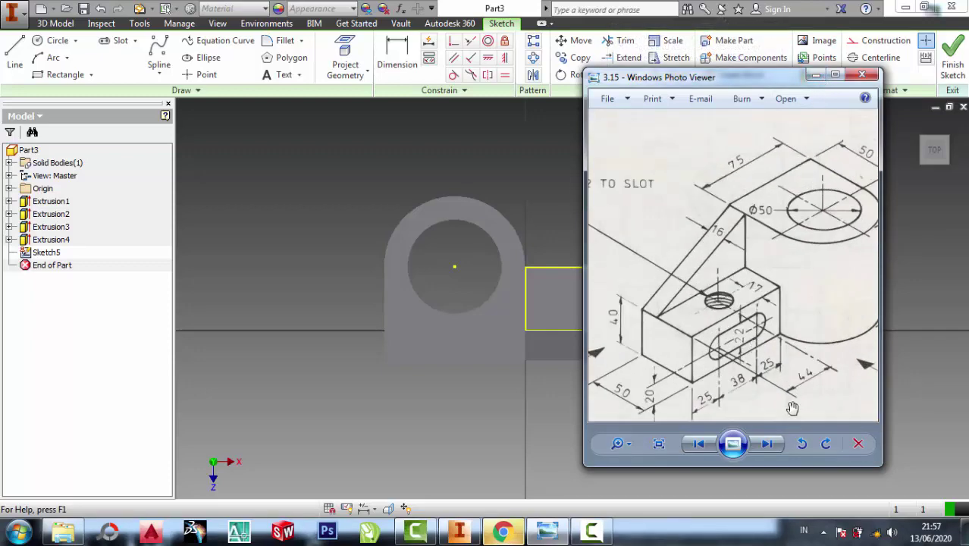
scroll(789, 406, "up", 1)
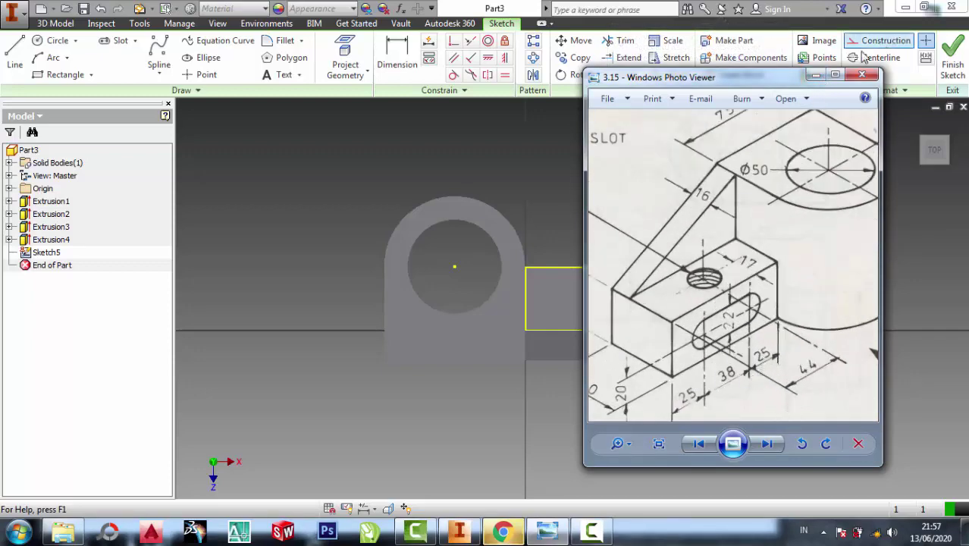
left_click(816, 74)
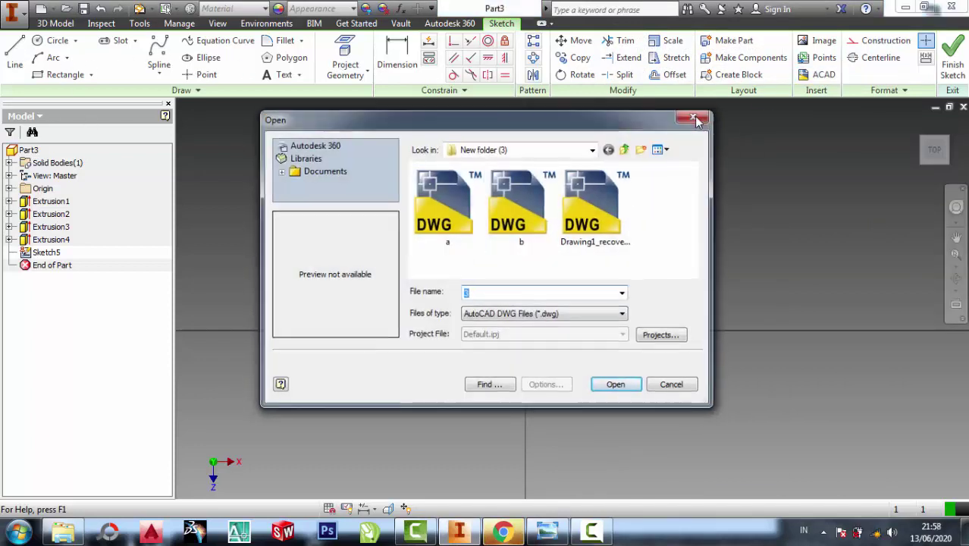
left_click(695, 119)
Draw a vertical line across the block and a circle centred on its midpoint
key("l")
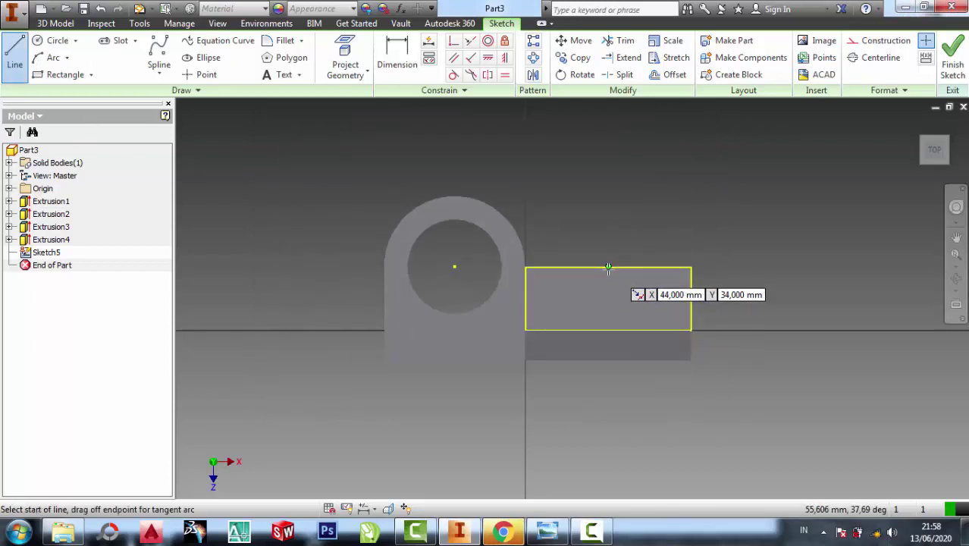
left_click(608, 267)
double_click(608, 330)
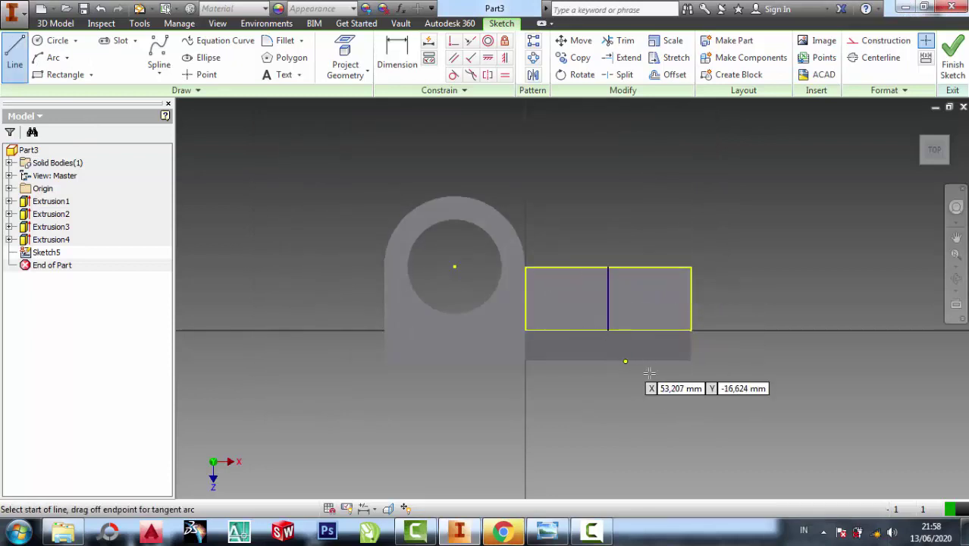
key("c")
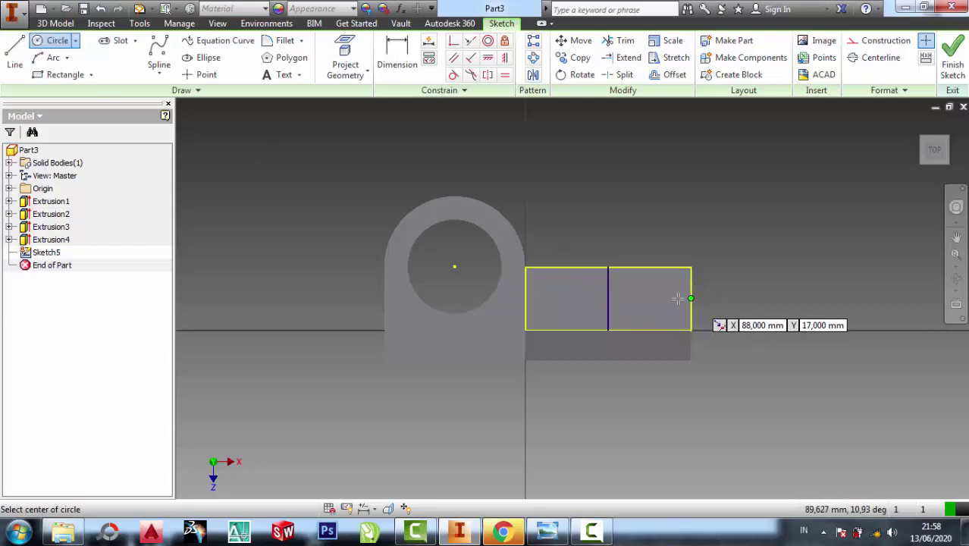
left_click(608, 298)
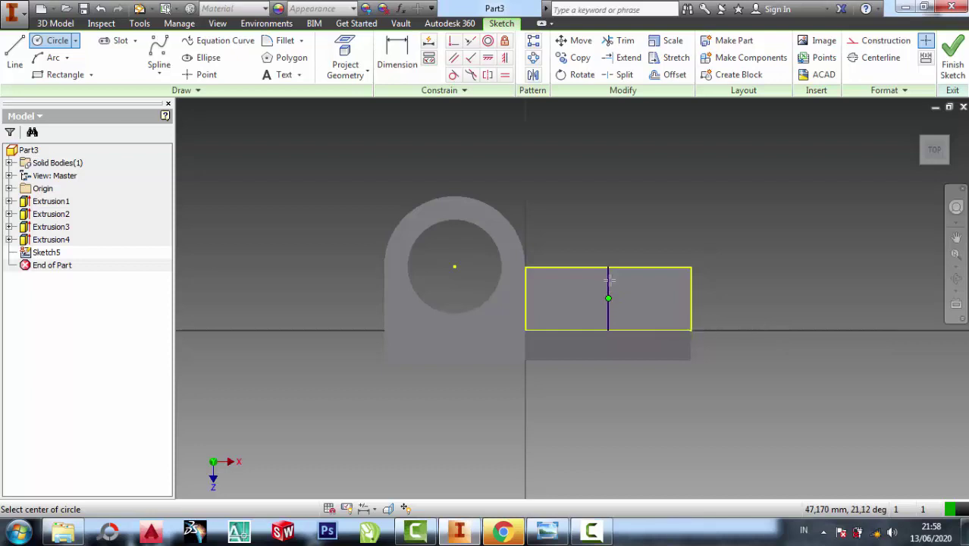
left_click(608, 281)
Dimension the circle to a 12 mm diameter, checking it against the reference drawing
left_click(396, 56)
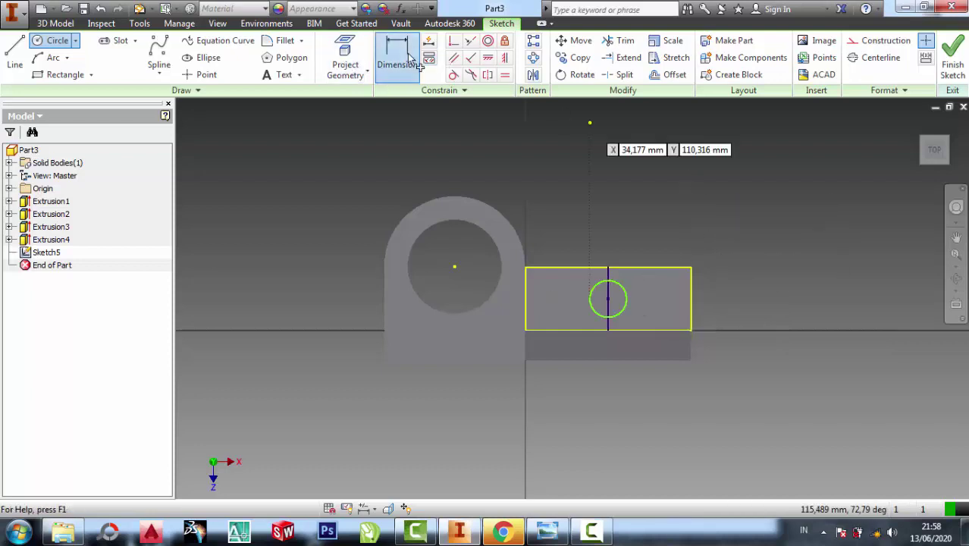
left_click(626, 305)
left_click(666, 222)
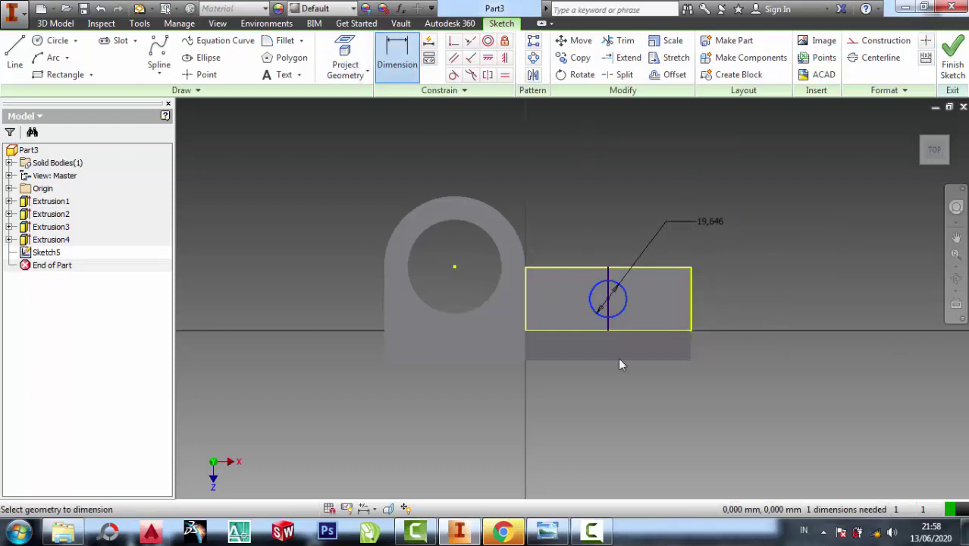
left_click(547, 531)
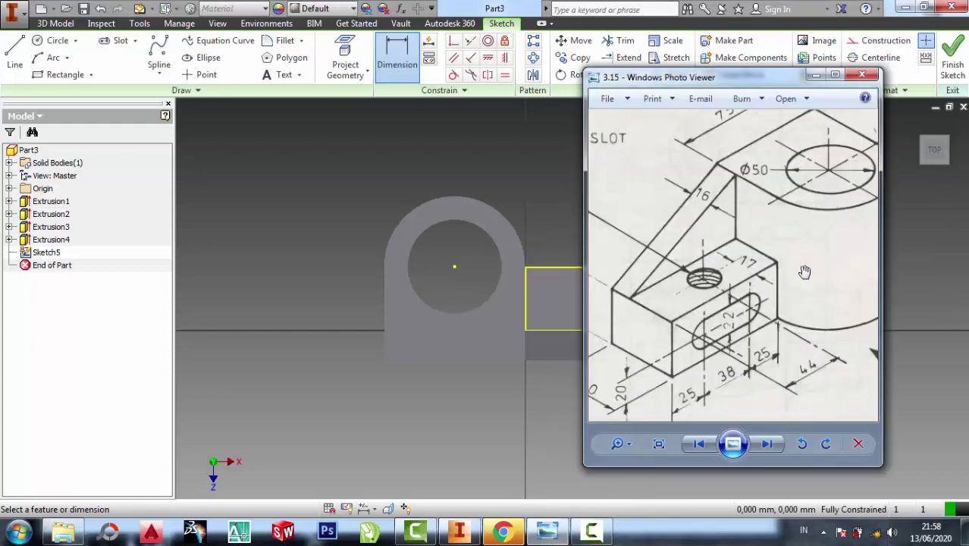
scroll(747, 287, "down", 3)
scroll(648, 220, "up", 2)
scroll(633, 226, "up", 1)
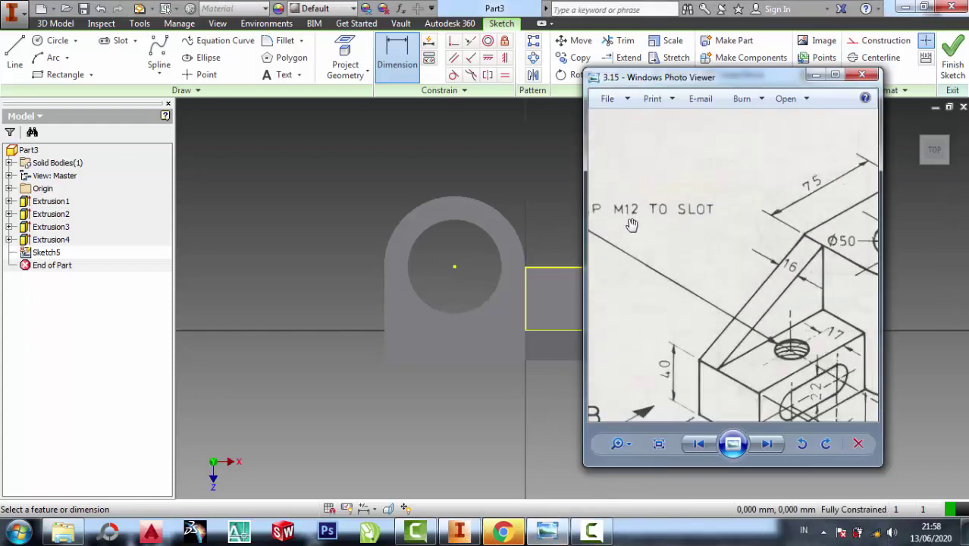
left_click(815, 75)
type("12")
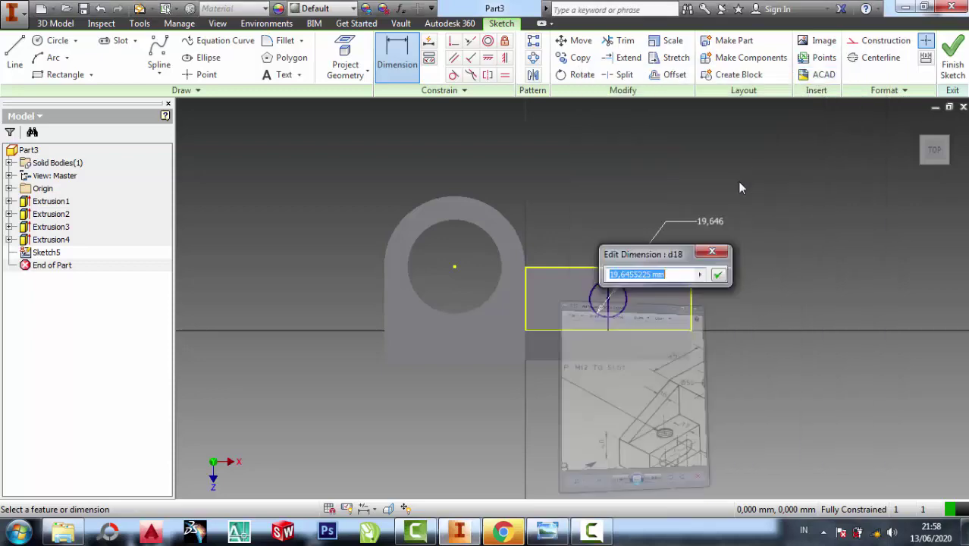
left_click(718, 276)
left_click(547, 531)
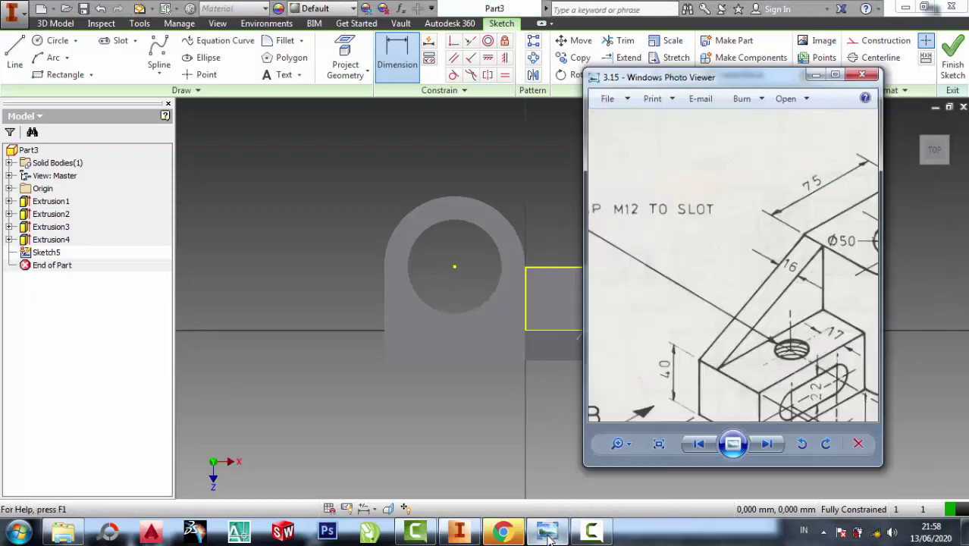
scroll(779, 346, "up", 1)
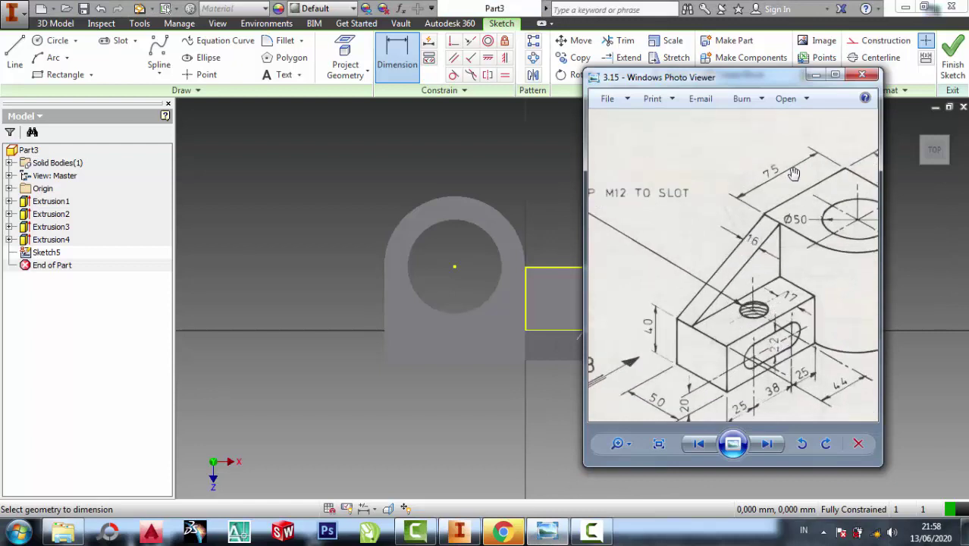
left_click(814, 76)
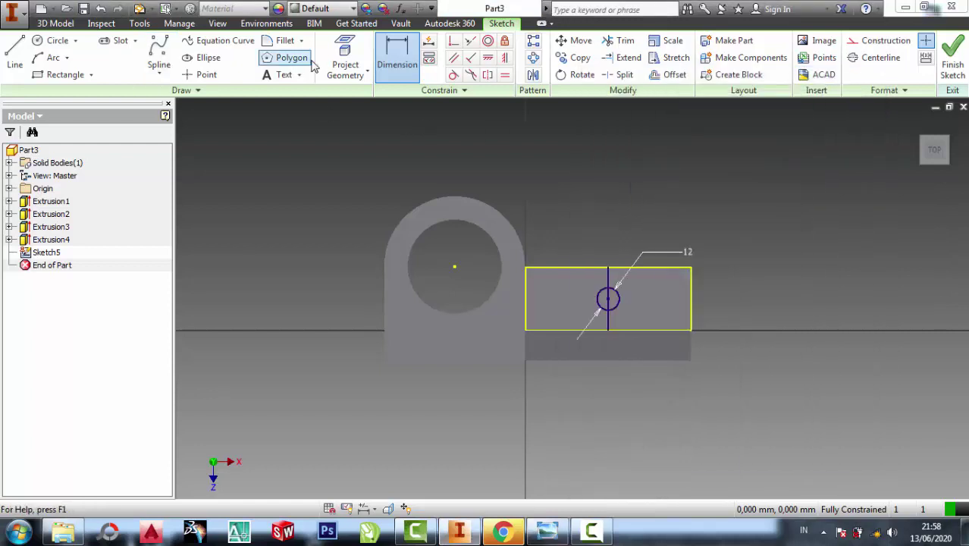
Add a driven 17 reference dimension from the block's top edge to the circle centre
left_click(608, 298)
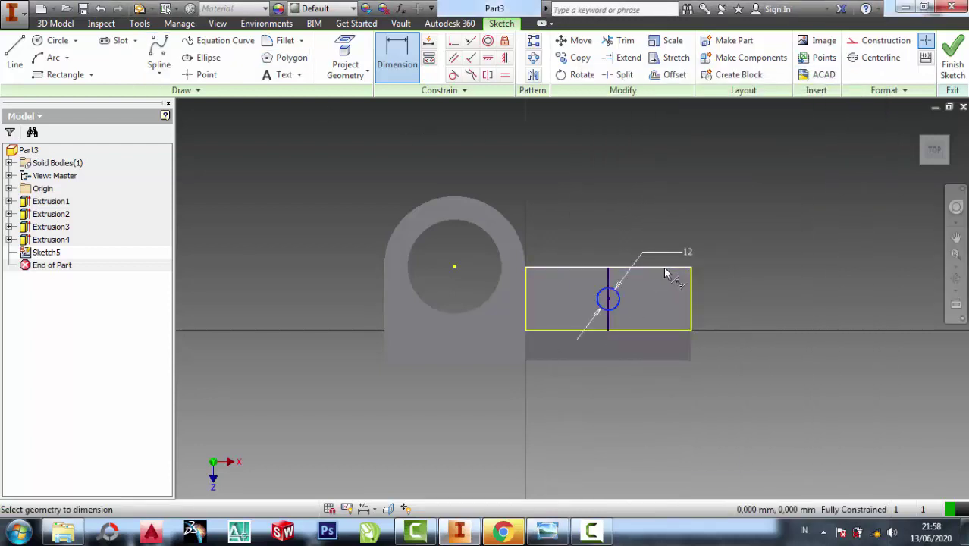
left_click(663, 267)
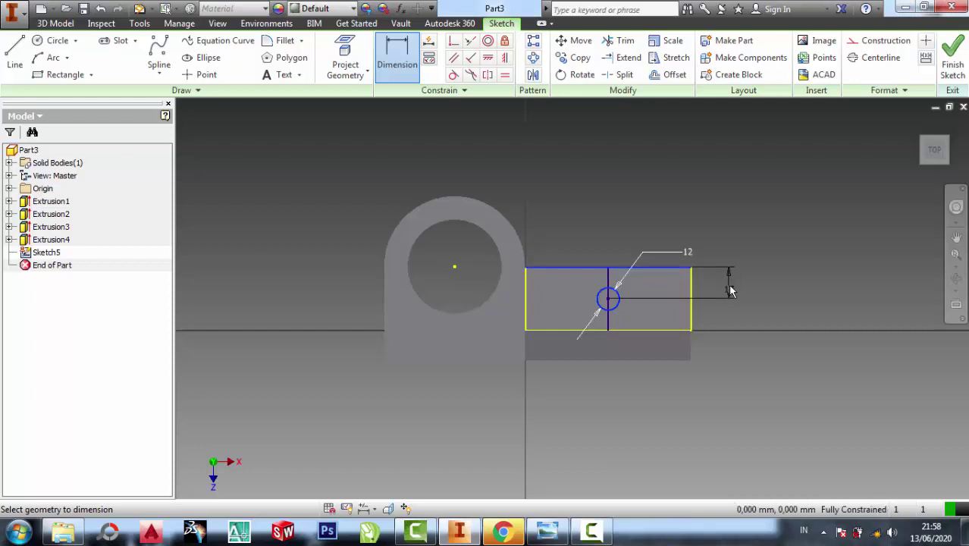
left_click(729, 283)
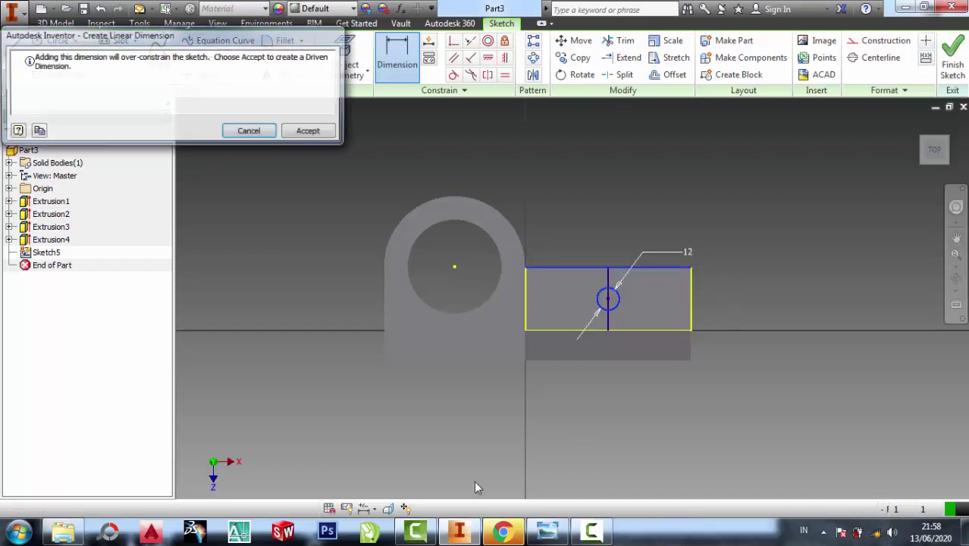
left_click(308, 131)
left_click(547, 531)
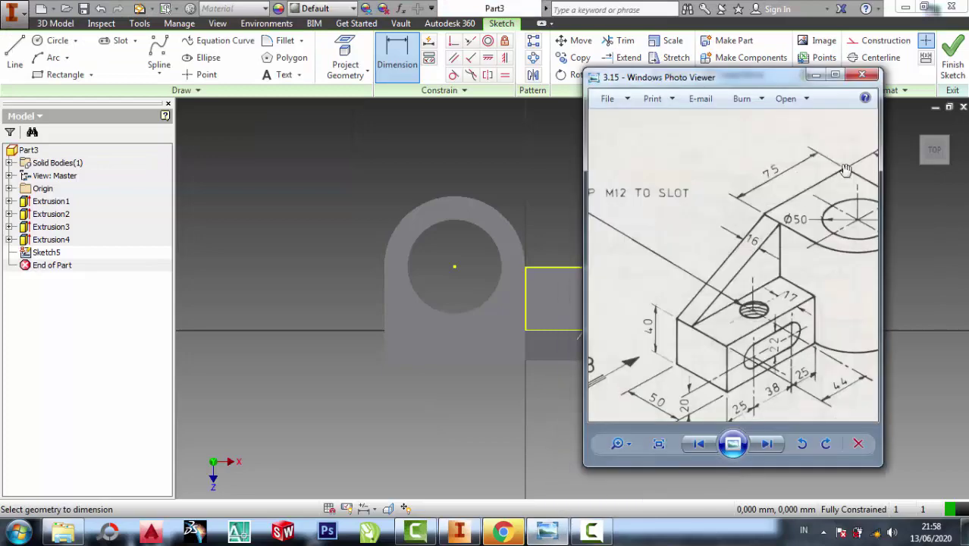
left_click(815, 75)
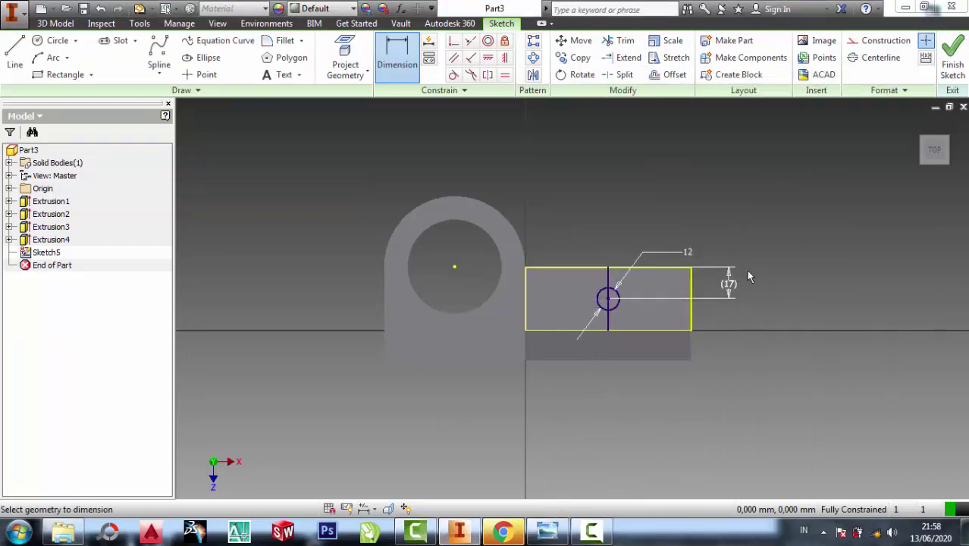
Delete the vertical helper line through the circle and finish Sketch5
right_click(609, 293)
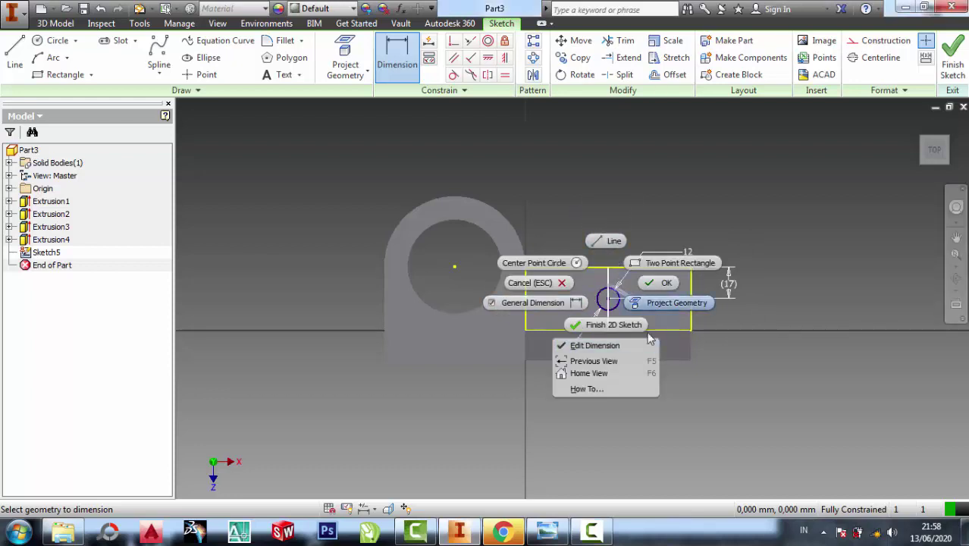
left_click(565, 285)
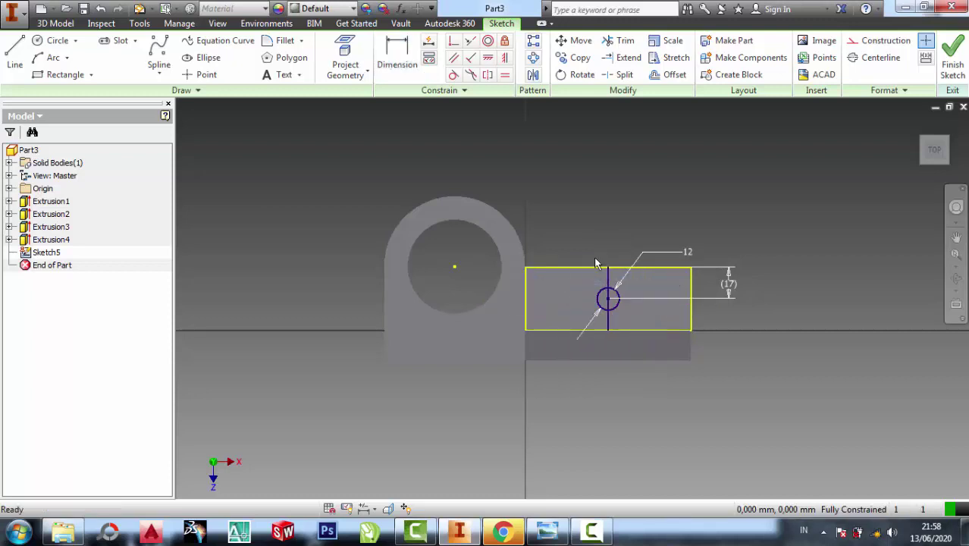
right_click(607, 282)
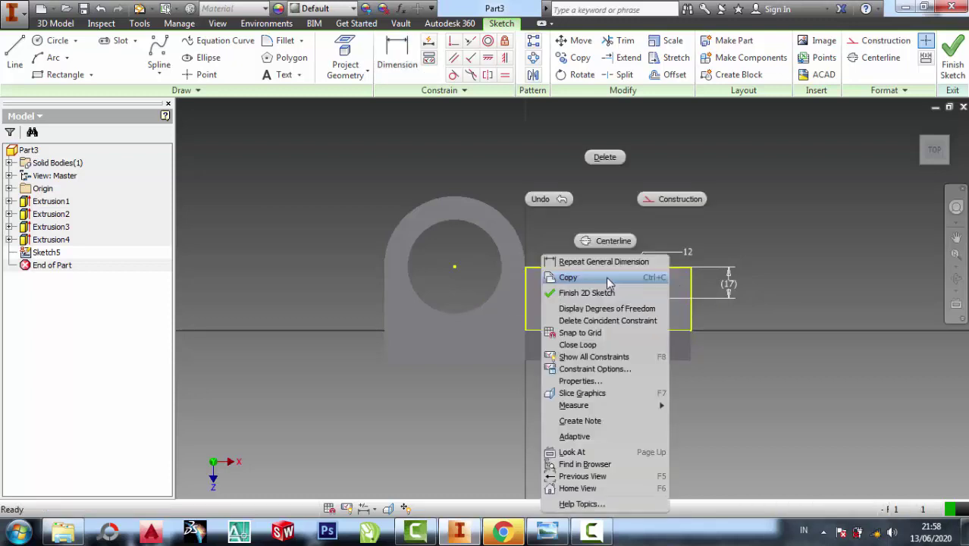
left_click(606, 157)
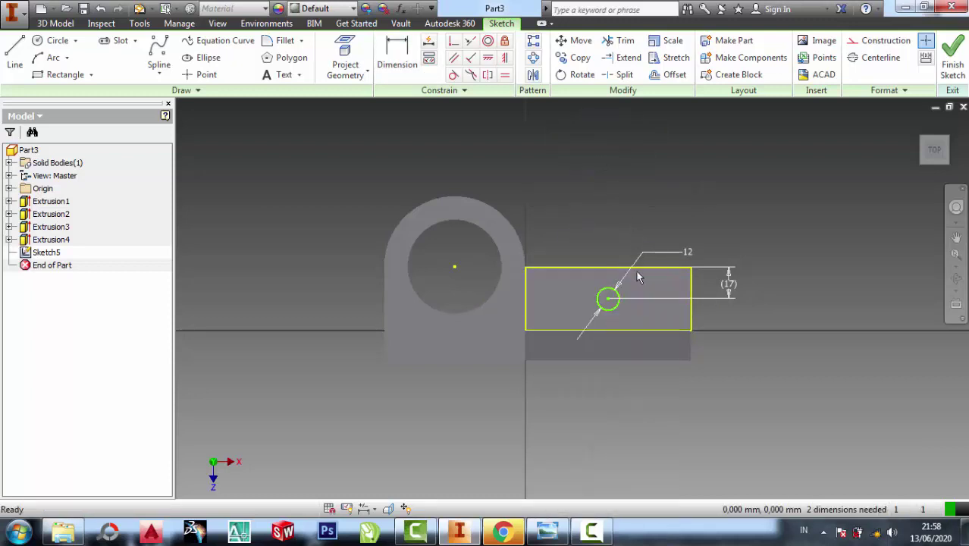
left_click(952, 57)
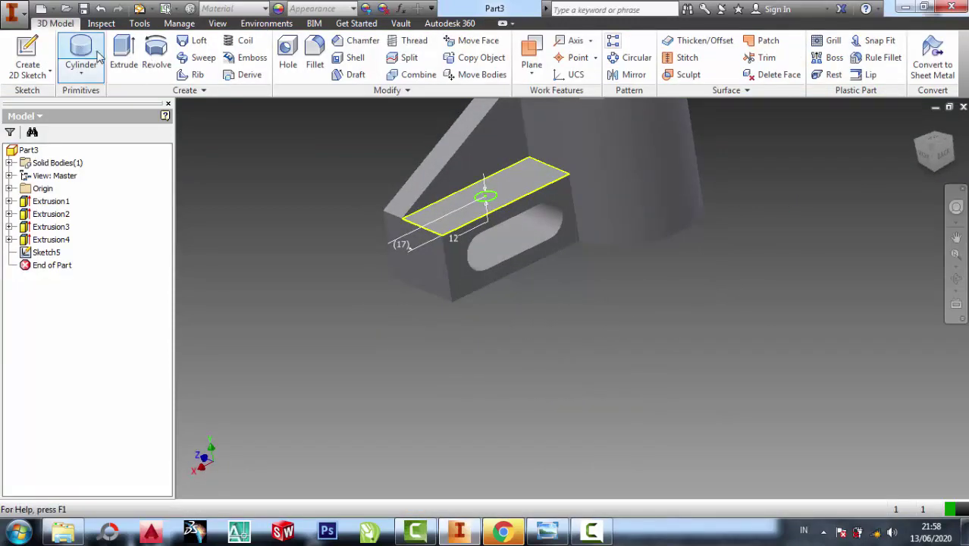
Begin an extrusion of the circle profile, then cancel it
left_click(123, 52)
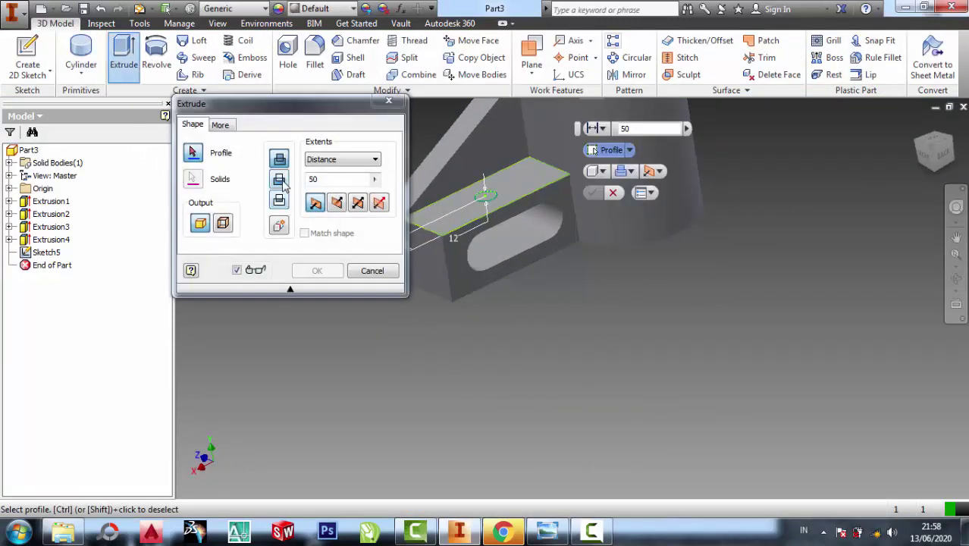
left_click(489, 208)
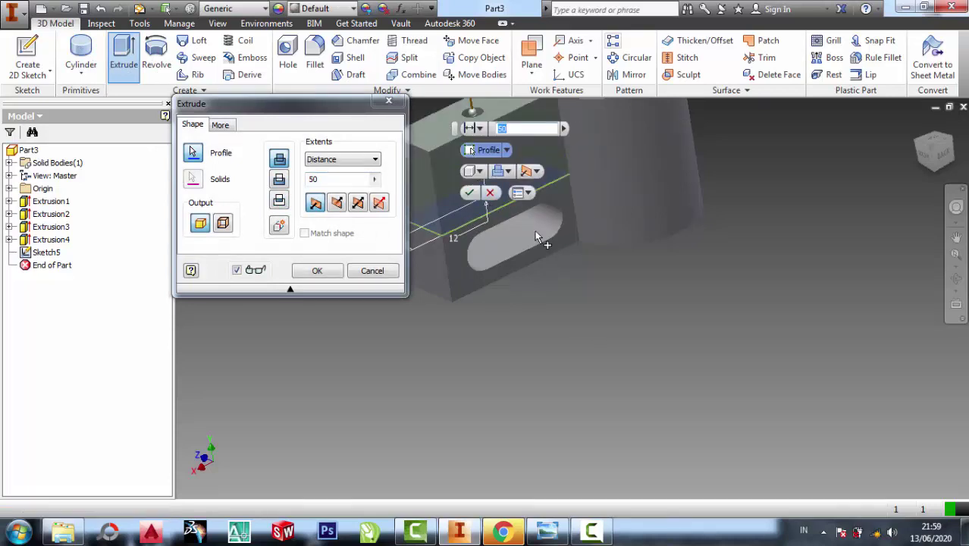
left_click(490, 192)
scroll(497, 187, "up", 4)
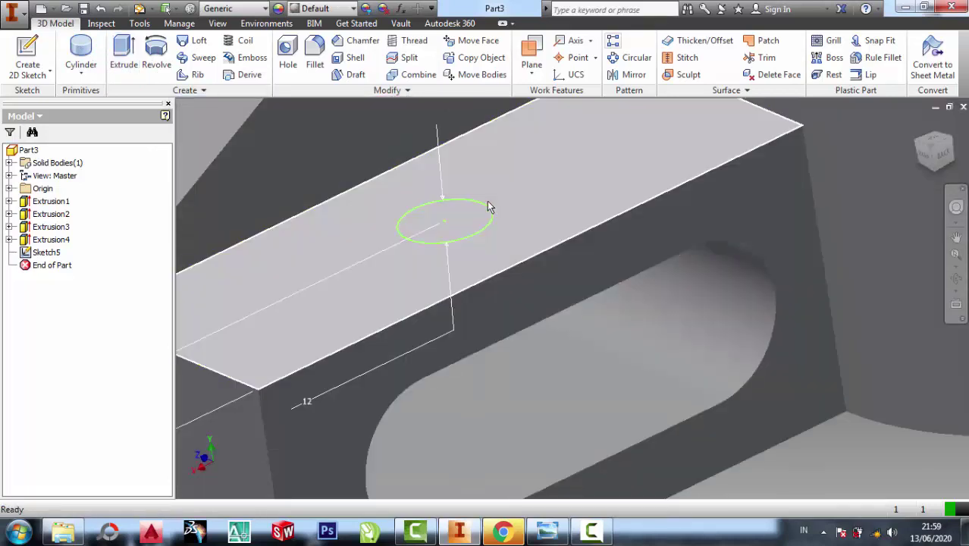
scroll(722, 411, "down", 2)
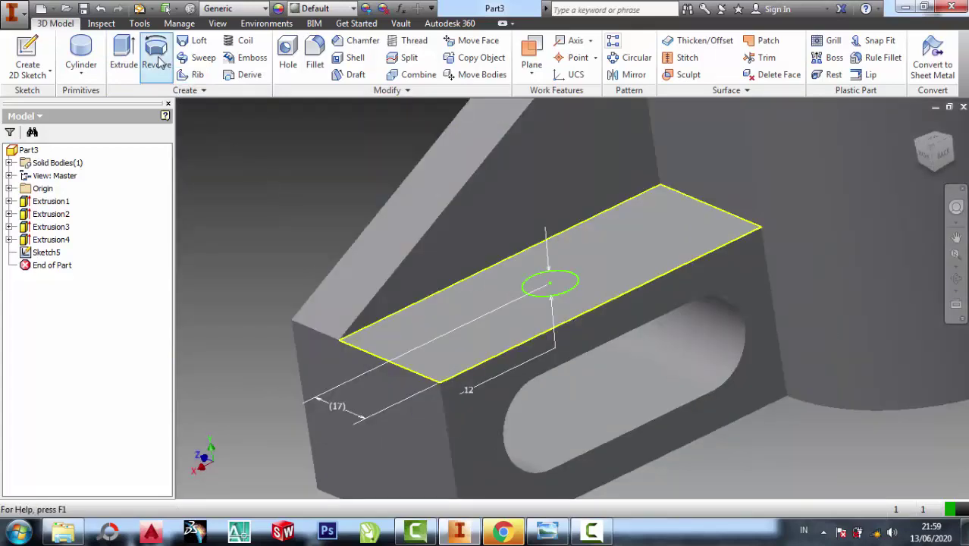
Cut the 12 mm circle 10 mm downward into the block as Extrusion5
left_click(123, 54)
left_click(560, 286)
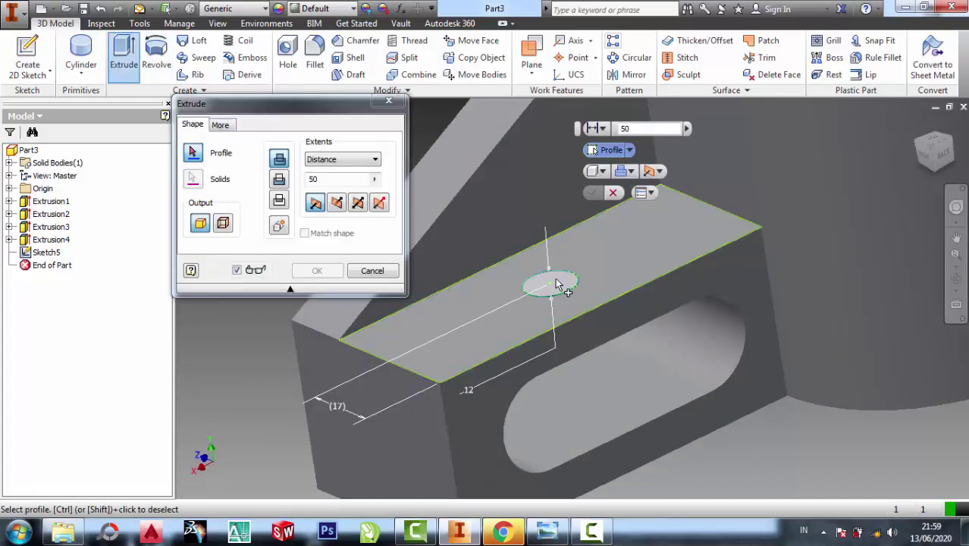
left_click(280, 180)
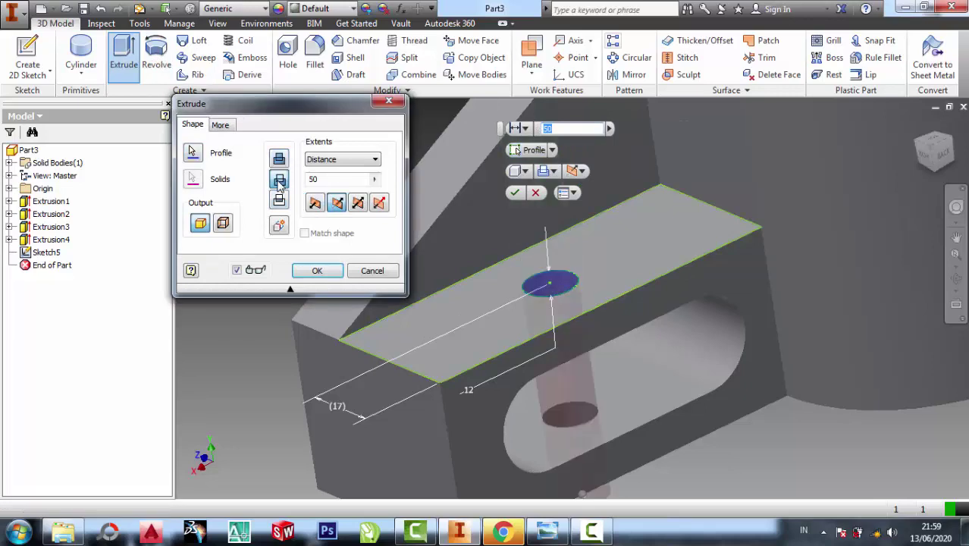
left_click(547, 531)
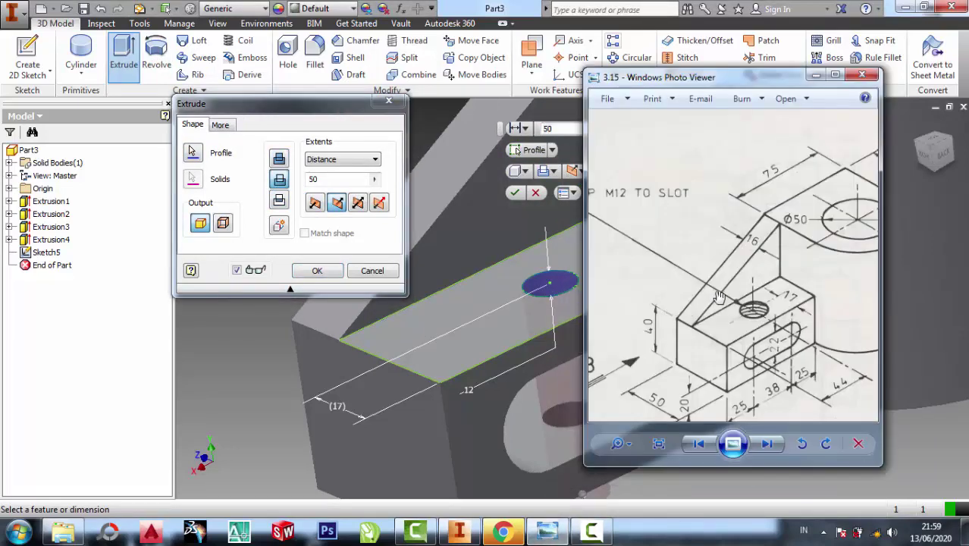
scroll(747, 332, "down", 2)
scroll(648, 223, "up", 2)
scroll(720, 328, "up", 1)
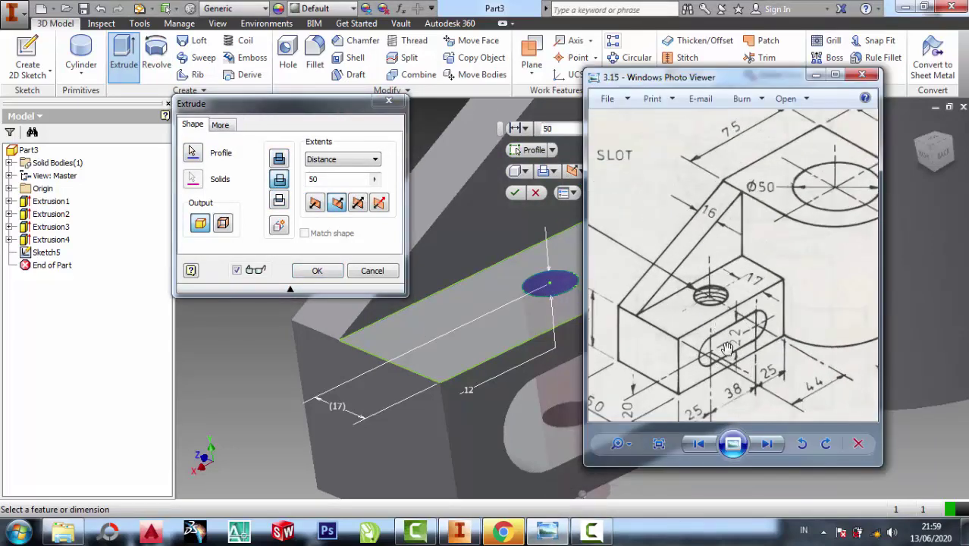
left_click(339, 182)
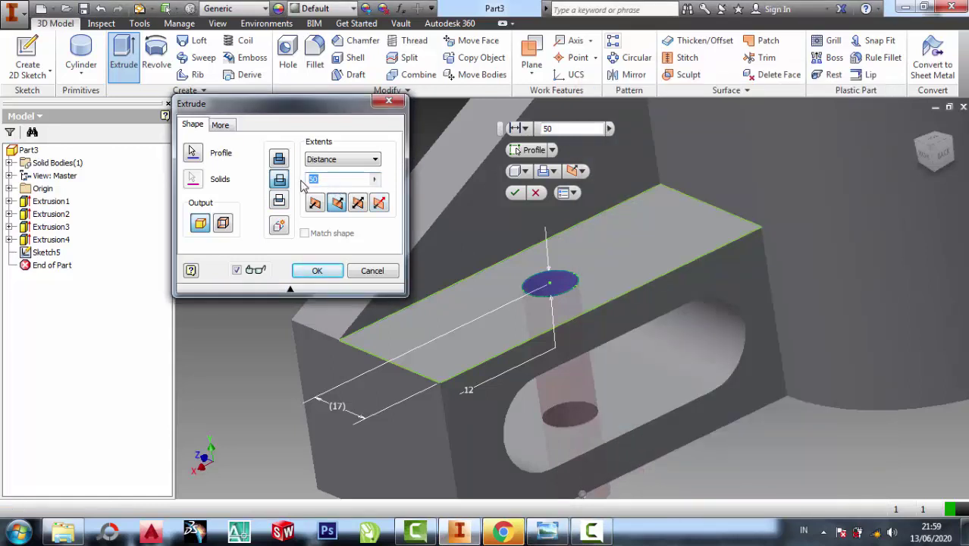
type("20")
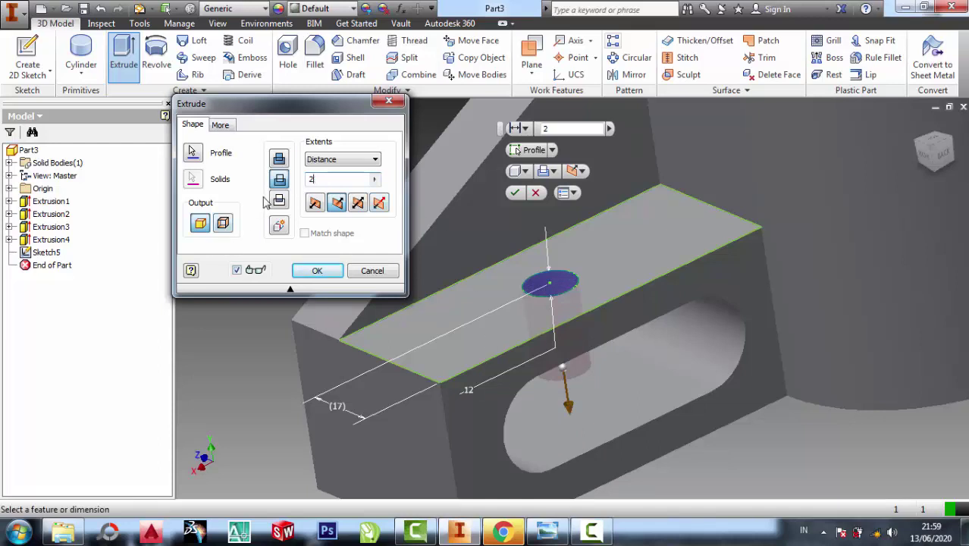
key("BackSpace")
type("10")
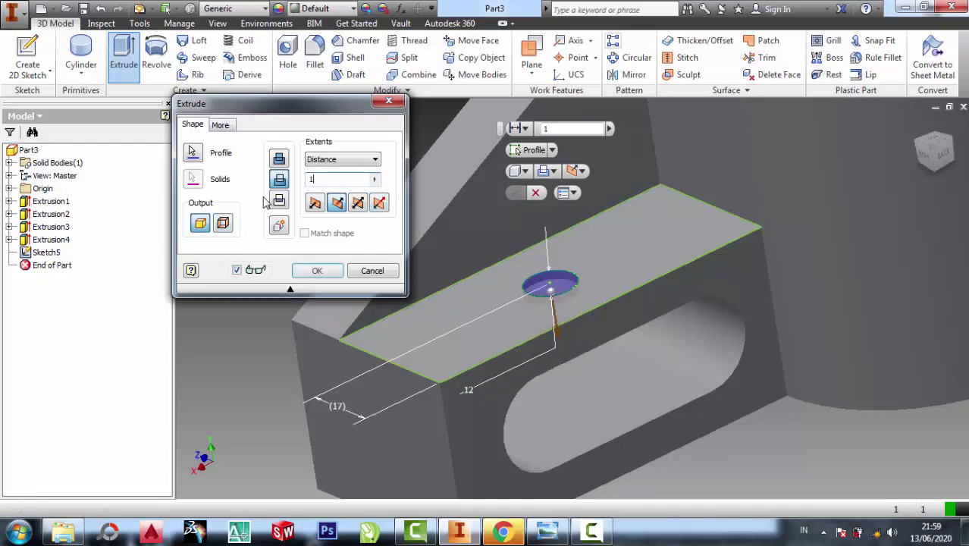
left_click(309, 272)
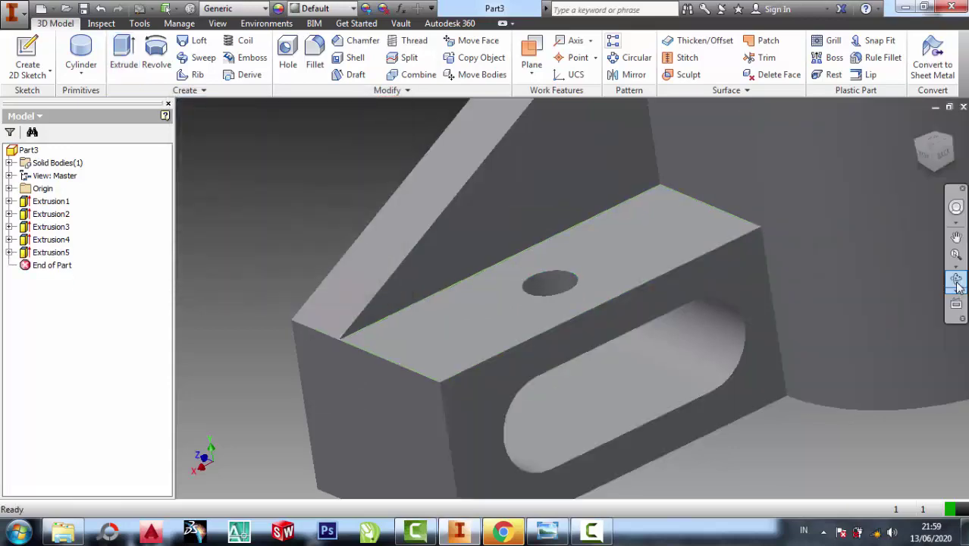
Orbit to view the new hole and hide the sketches in the model
left_click(957, 281)
mouse_move(699, 235)
left_mouse_down()
mouse_move(603, 244)
mouse_move(671, 298)
left_mouse_up()
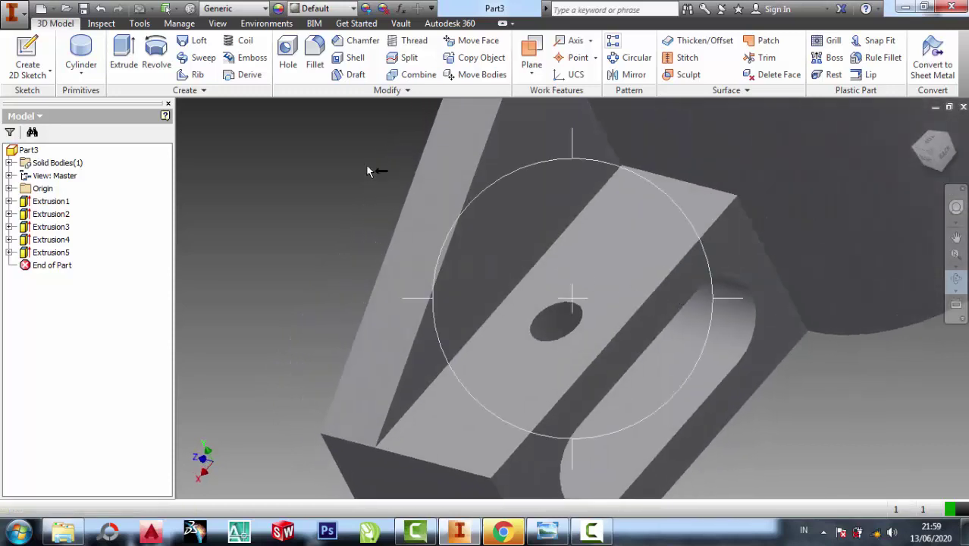
key("Escape")
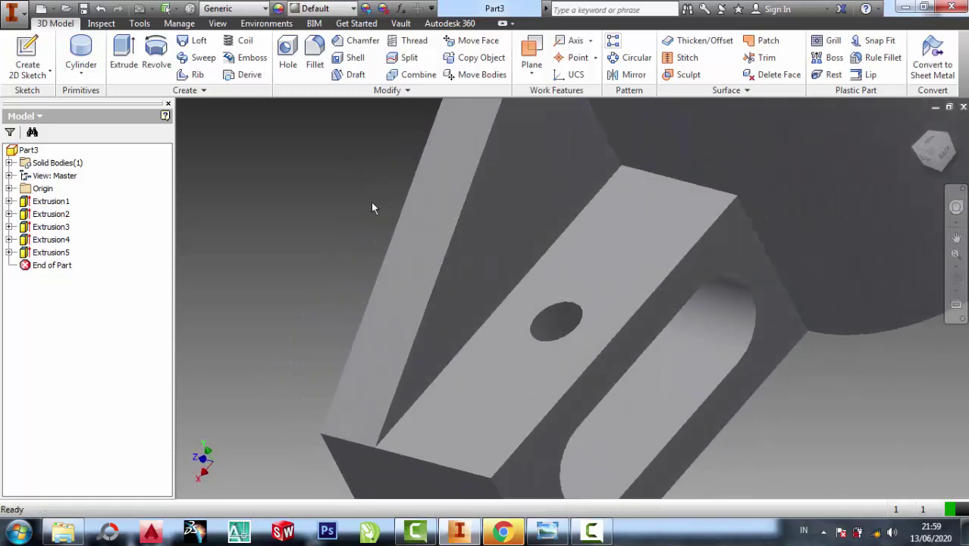
left_click(244, 41)
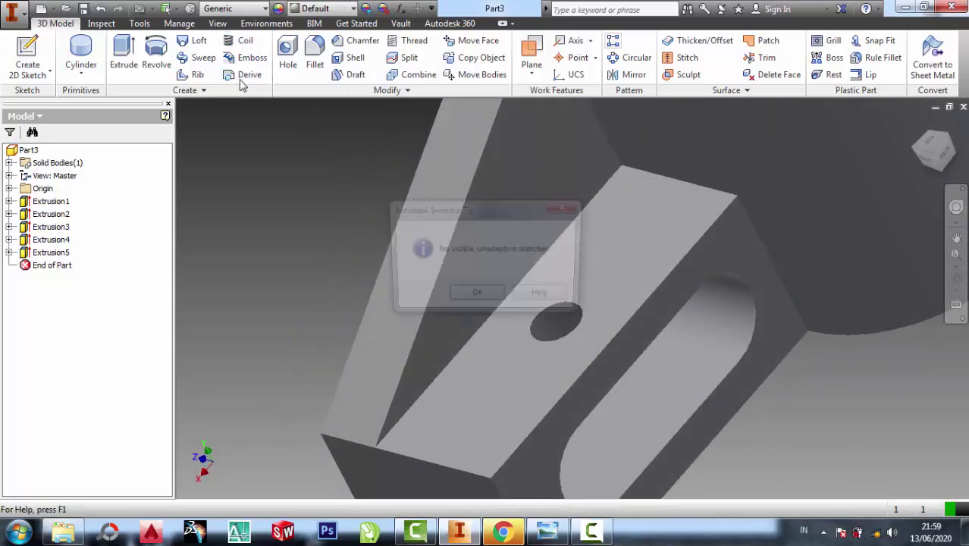
left_click(575, 203)
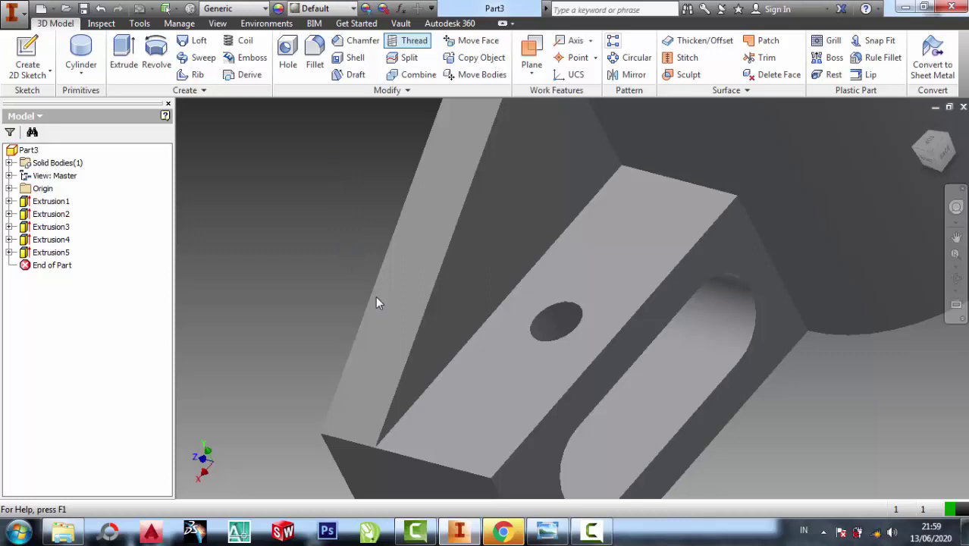
Apply a full-length thread to the hole's inner face, creating Thread1
left_click(398, 43)
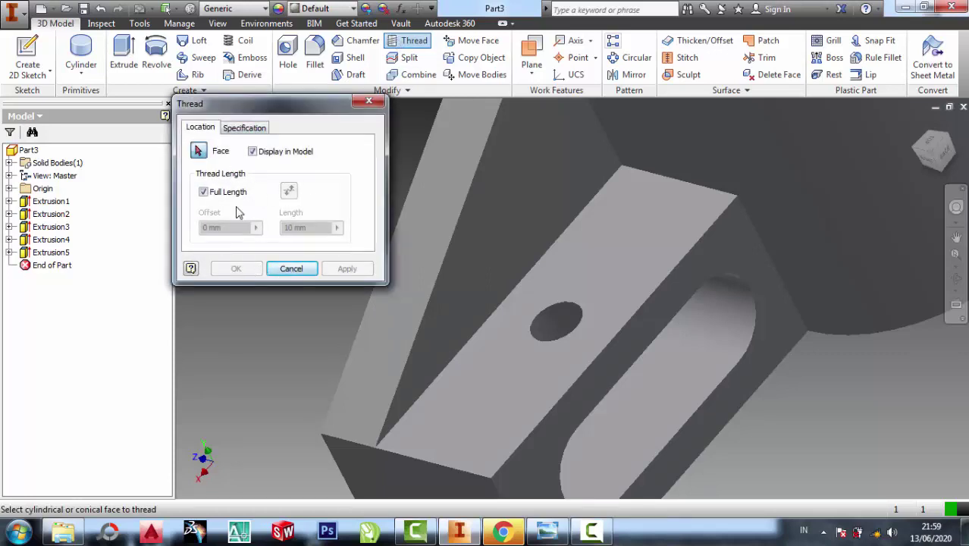
left_click(243, 128)
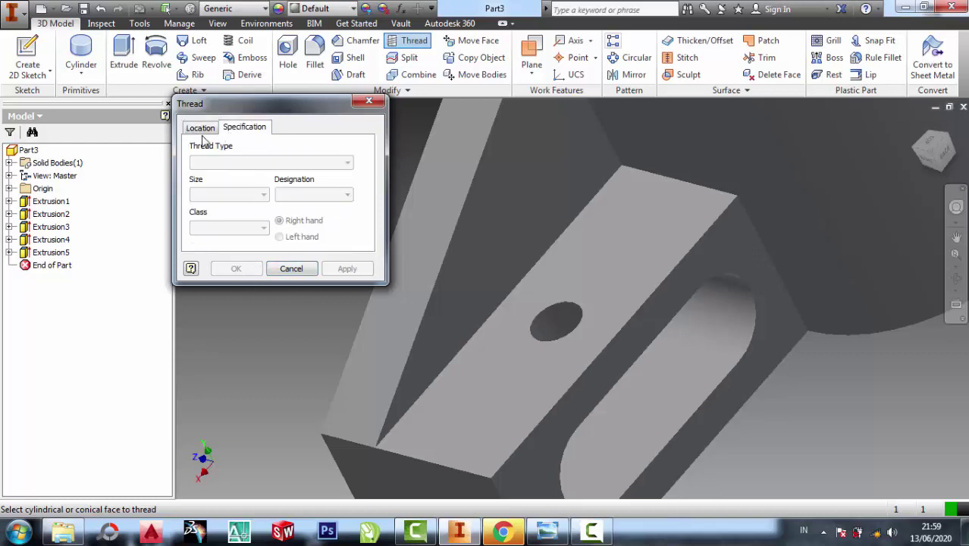
left_click(201, 129)
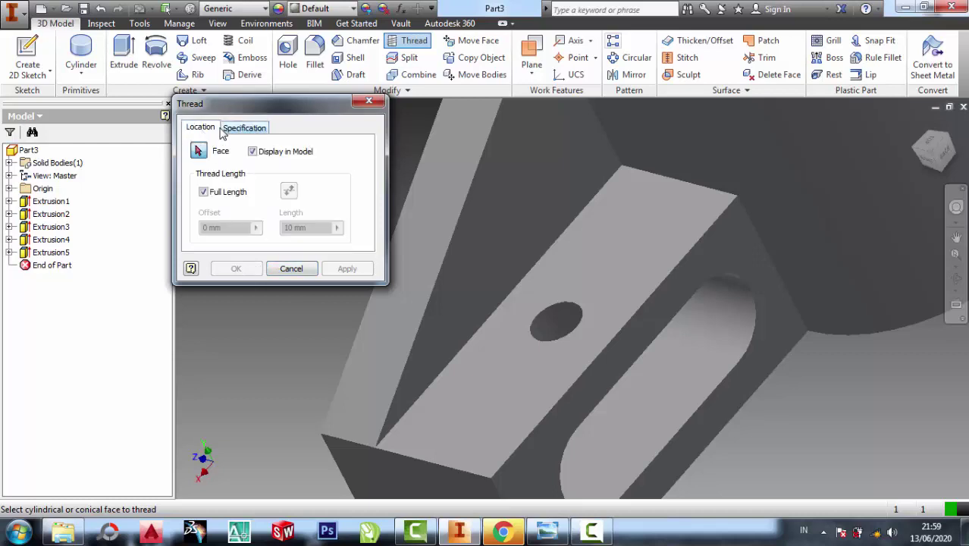
left_click(367, 103)
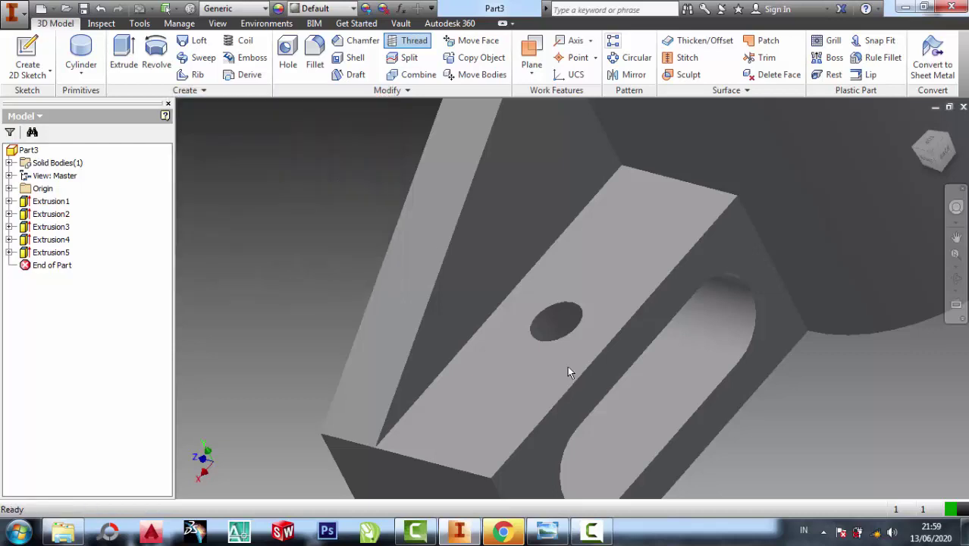
left_click(555, 314)
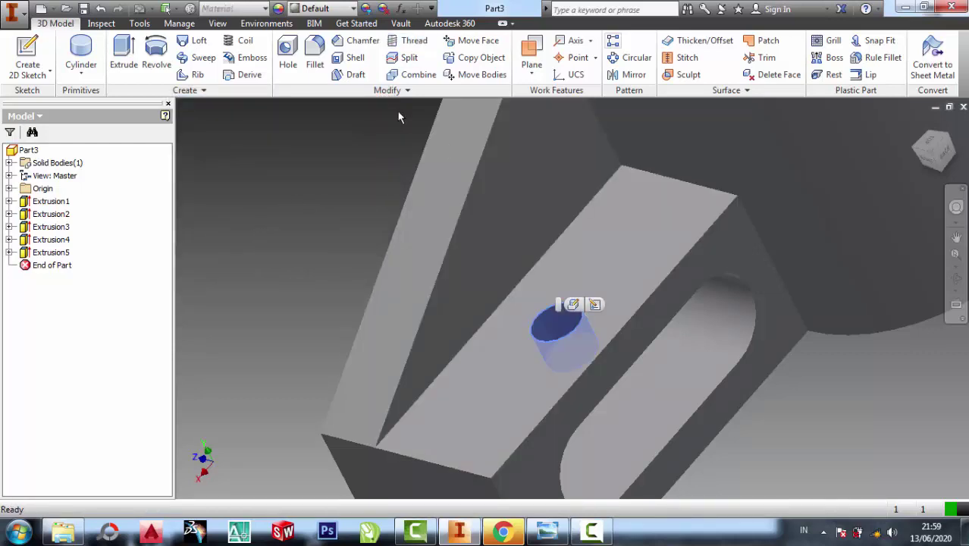
left_click(304, 157)
left_click(408, 42)
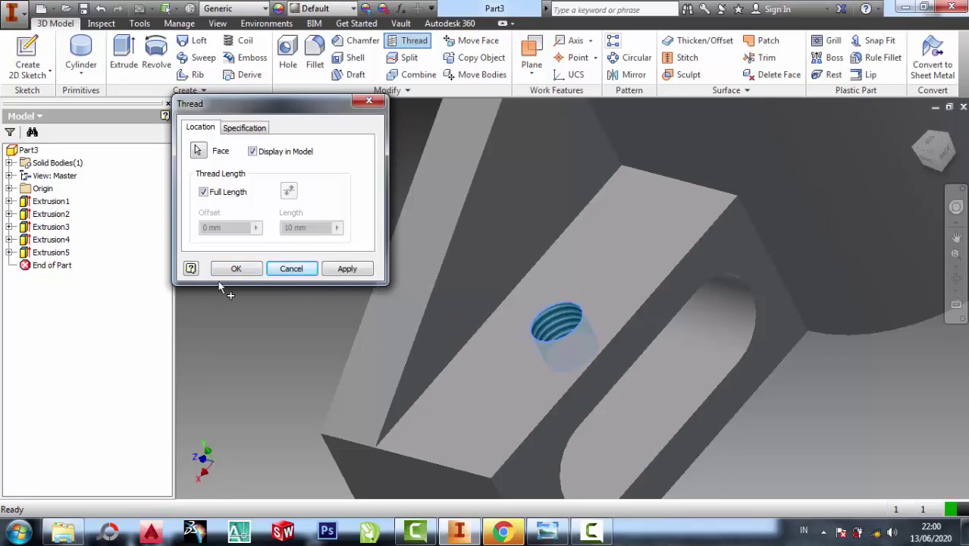
left_click(236, 268)
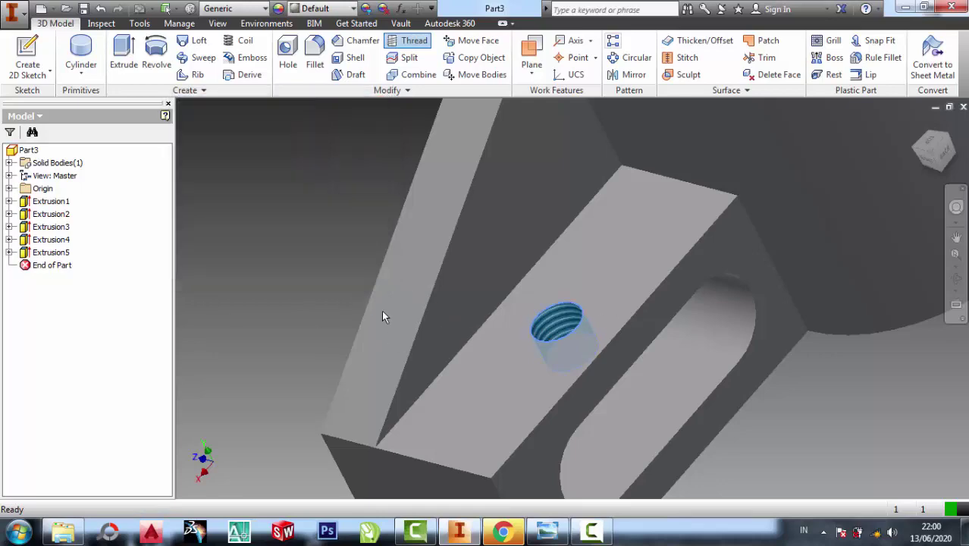
Compare against the reference drawing, then zoom and pan the whole part into view
left_click(547, 531)
scroll(744, 294, "up", 2)
scroll(729, 309, "up", 2)
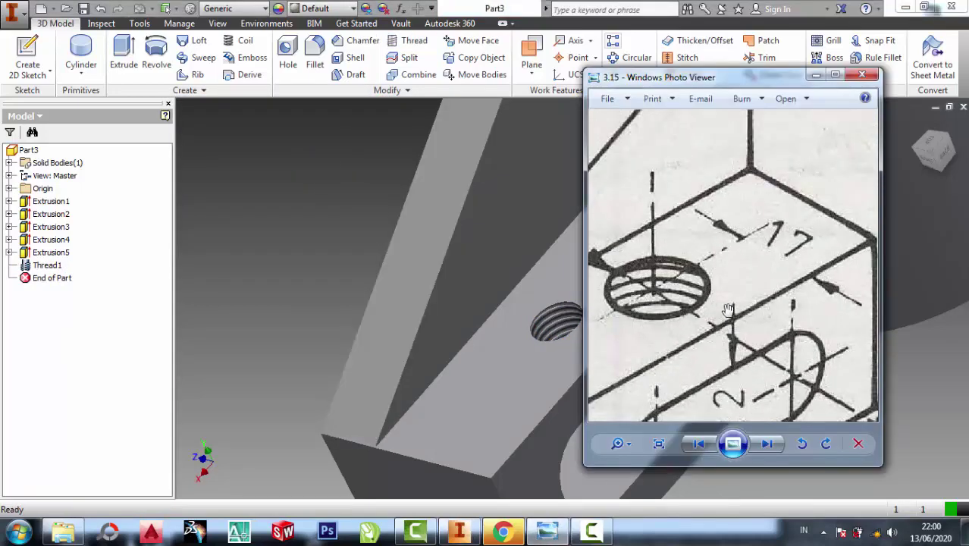
scroll(728, 309, "down", 2)
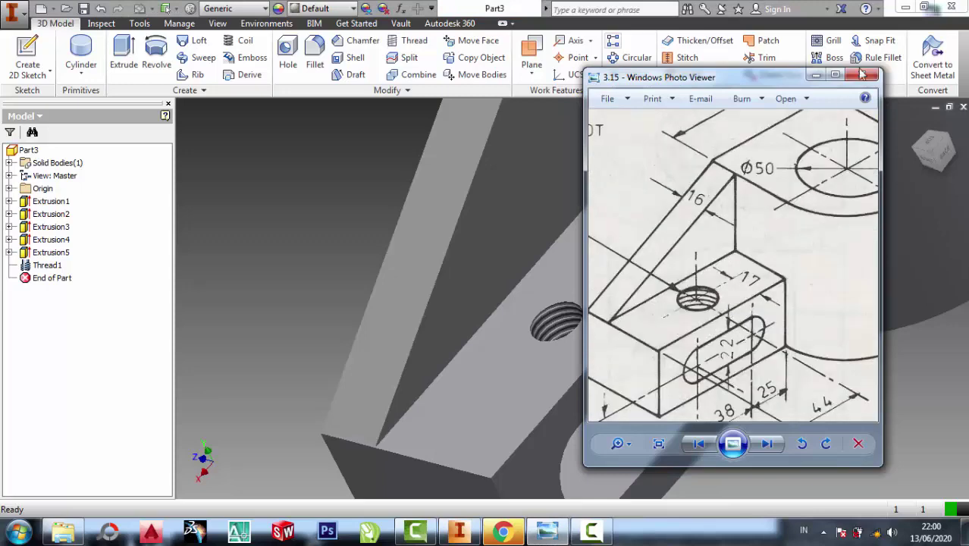
left_click(814, 78)
scroll(609, 264, "down", 3)
scroll(762, 254, "down", 3)
scroll(521, 144, "up", 4)
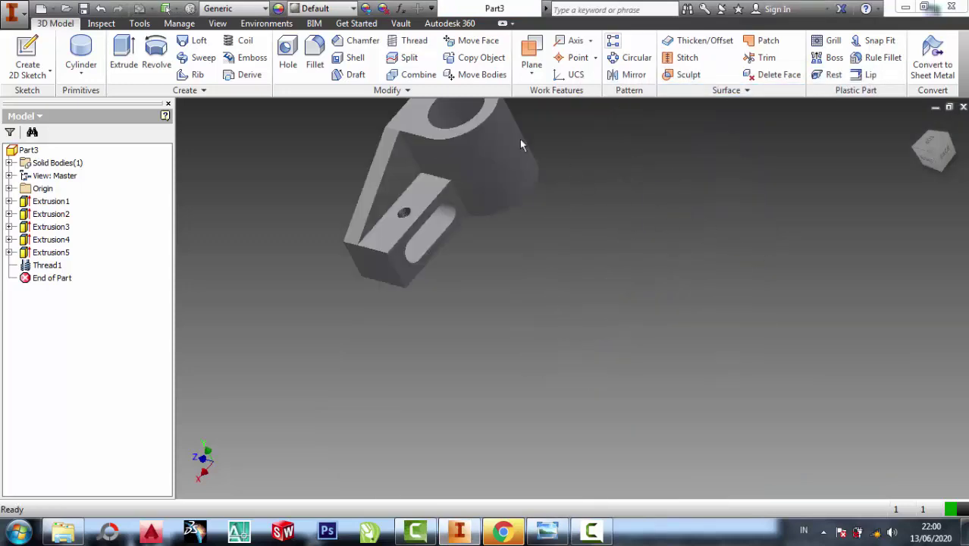
scroll(521, 144, "down", 2)
scroll(493, 148, "up", 3)
scroll(481, 144, "up", 1)
scroll(481, 144, "up", 4)
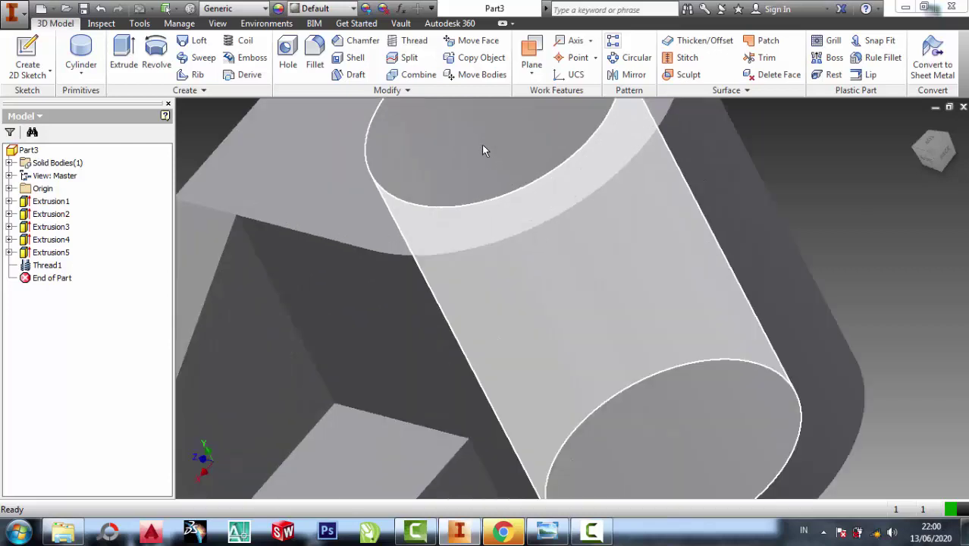
scroll(481, 144, "down", 4)
middle_click_drag(433, 193, 425, 228)
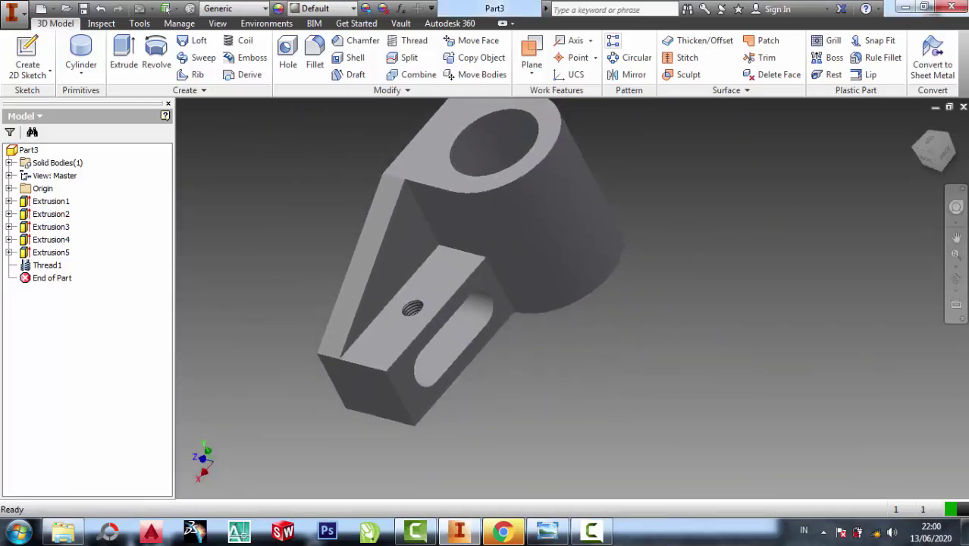
Orbit the bracket to inspect the threaded hole, resetting to the home isometric view
left_click(956, 279)
mouse_move(508, 287)
left_mouse_down()
mouse_move(552, 261)
mouse_move(513, 258)
left_mouse_up()
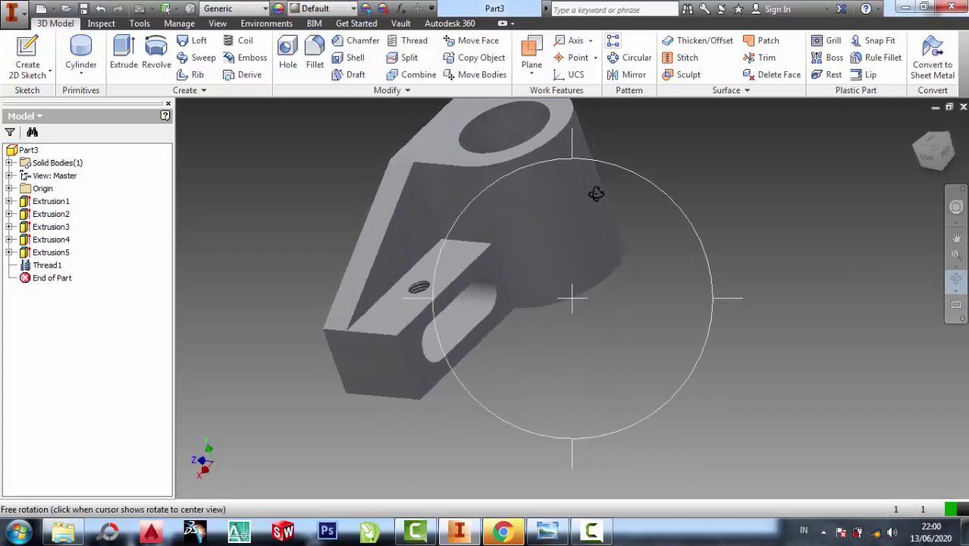
mouse_move(595, 195)
left_mouse_down()
mouse_move(644, 245)
mouse_move(558, 232)
mouse_move(616, 208)
mouse_move(604, 326)
mouse_move(535, 240)
mouse_move(551, 210)
mouse_move(495, 335)
mouse_move(528, 367)
left_mouse_up()
left_click(918, 129)
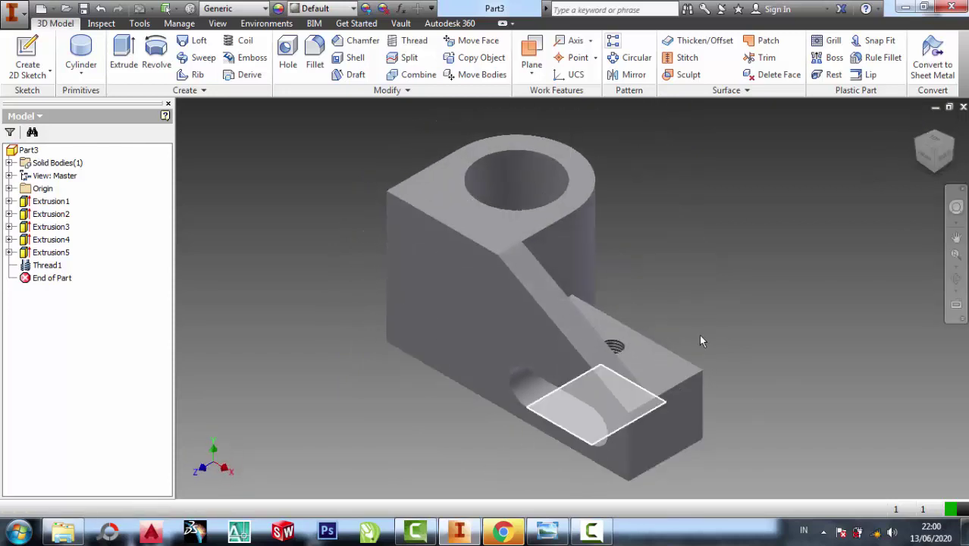
left_click(957, 278)
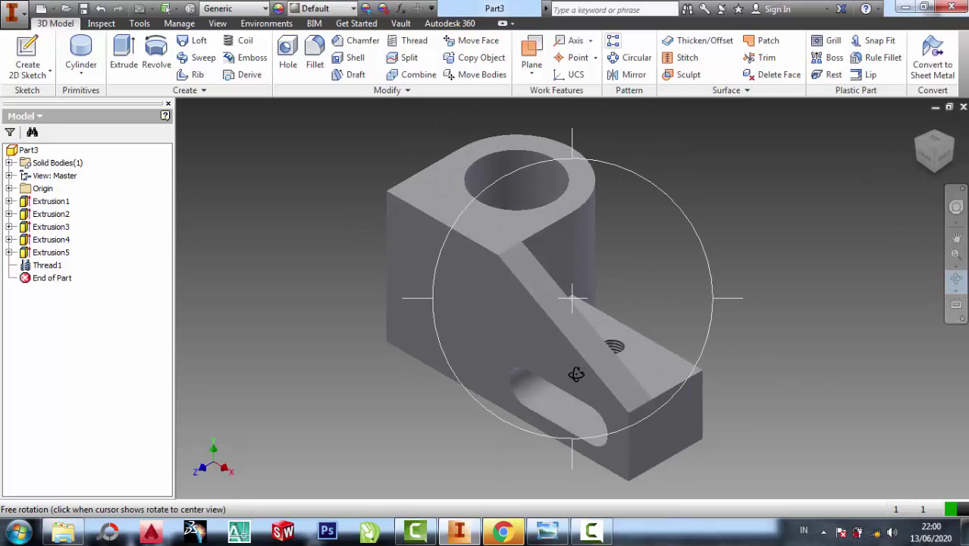
mouse_move(576, 375)
left_mouse_down()
mouse_move(628, 368)
mouse_move(485, 401)
mouse_move(593, 405)
mouse_move(537, 373)
mouse_move(566, 363)
left_mouse_up()
left_click(957, 280)
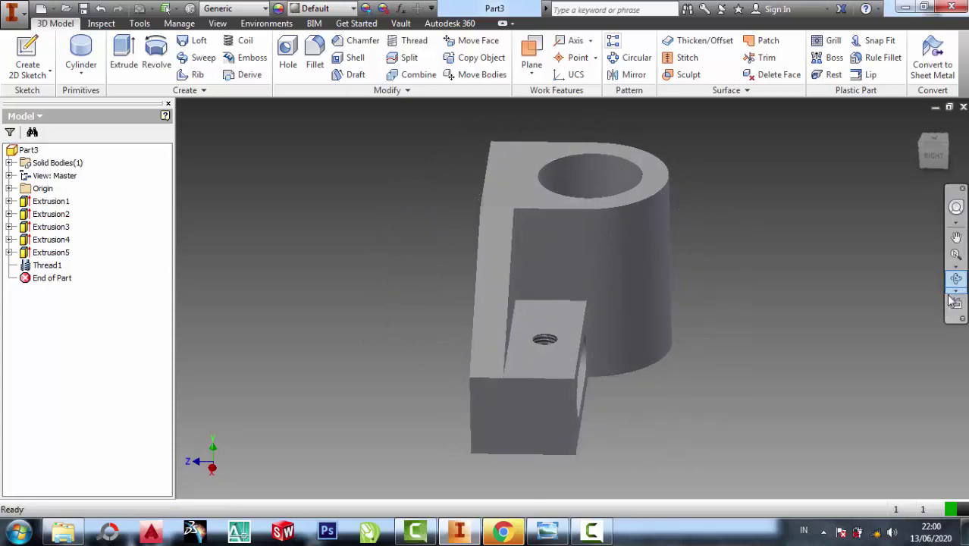
left_click(957, 291)
mouse_move(567, 342)
left_mouse_down()
mouse_move(480, 338)
mouse_move(519, 358)
mouse_move(505, 351)
mouse_move(512, 353)
left_mouse_up()
key("Escape")
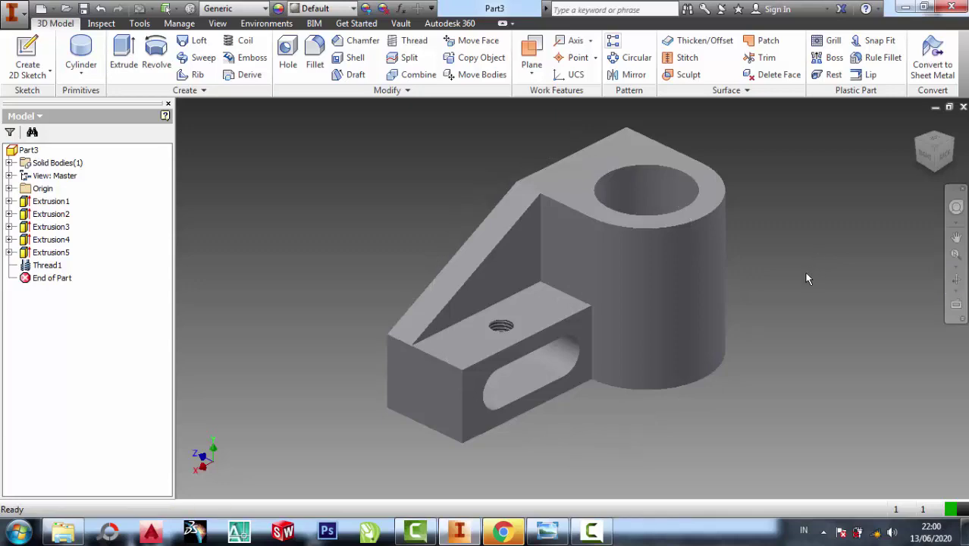
left_click(548, 531)
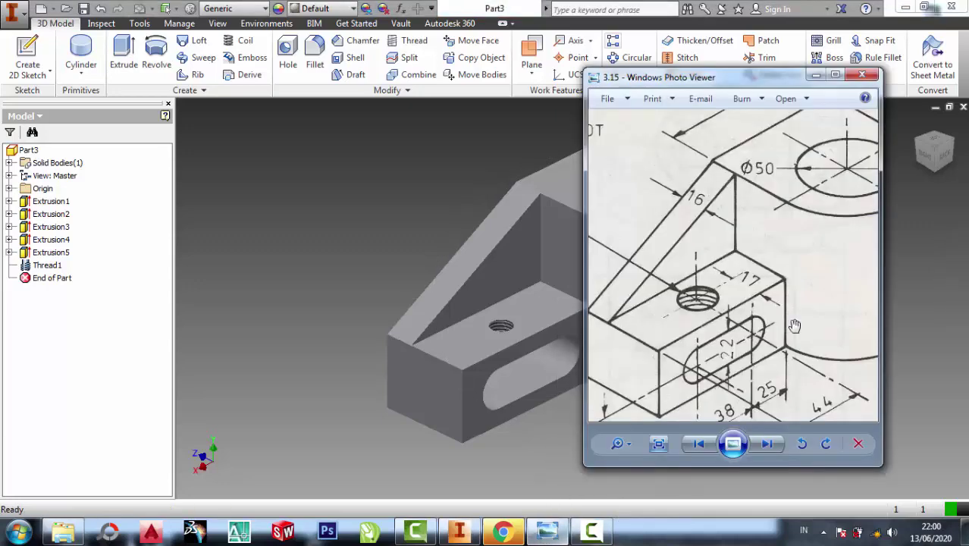
left_click_drag(740, 77, 842, 82)
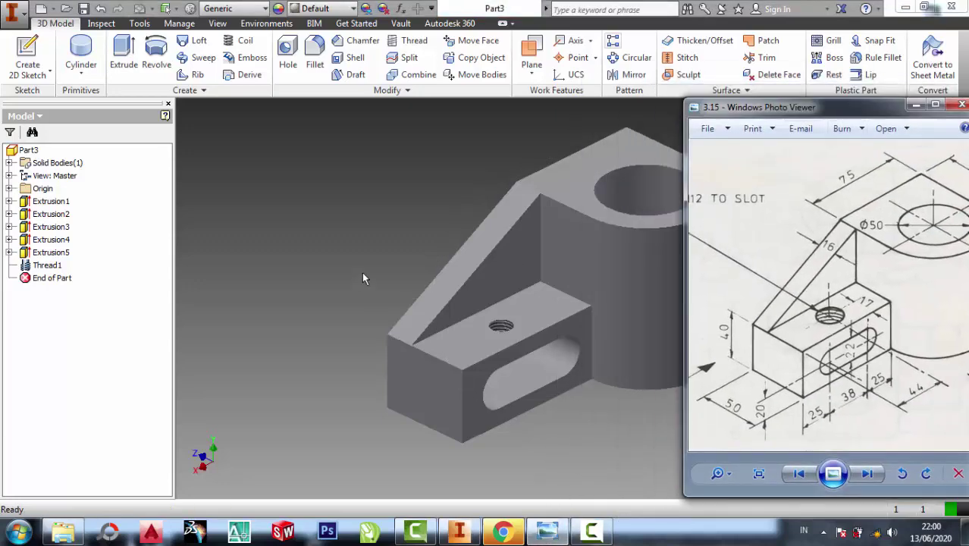
left_click(362, 272)
scroll(378, 256, "down", 5)
scroll(531, 250, "up", 5)
scroll(571, 238, "down", 5)
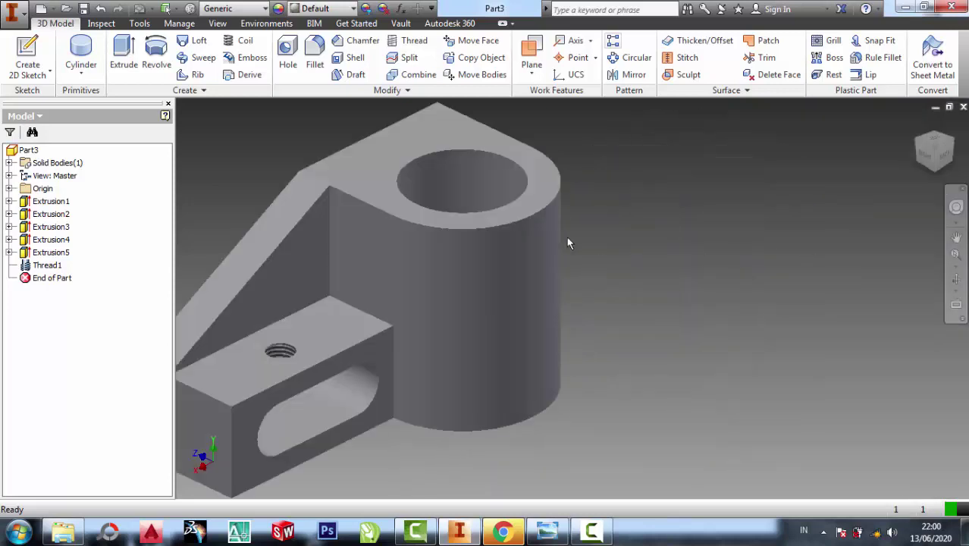
scroll(530, 243, "up", 2)
scroll(592, 239, "down", 2)
scroll(592, 243, "up", 3)
scroll(577, 266, "down", 2)
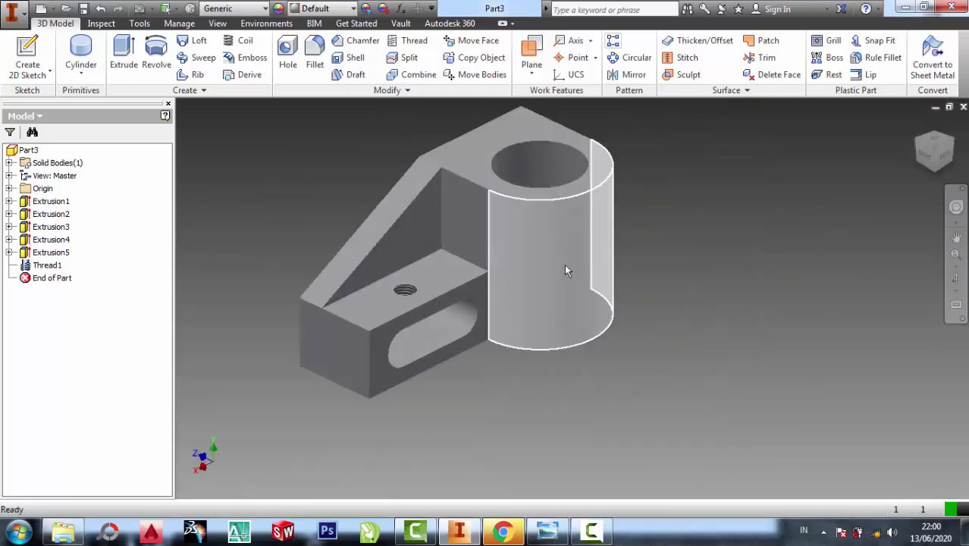
mouse_move(644, 157)
middle_mouse_down()
mouse_move(625, 193)
mouse_move(599, 190)
middle_mouse_up()
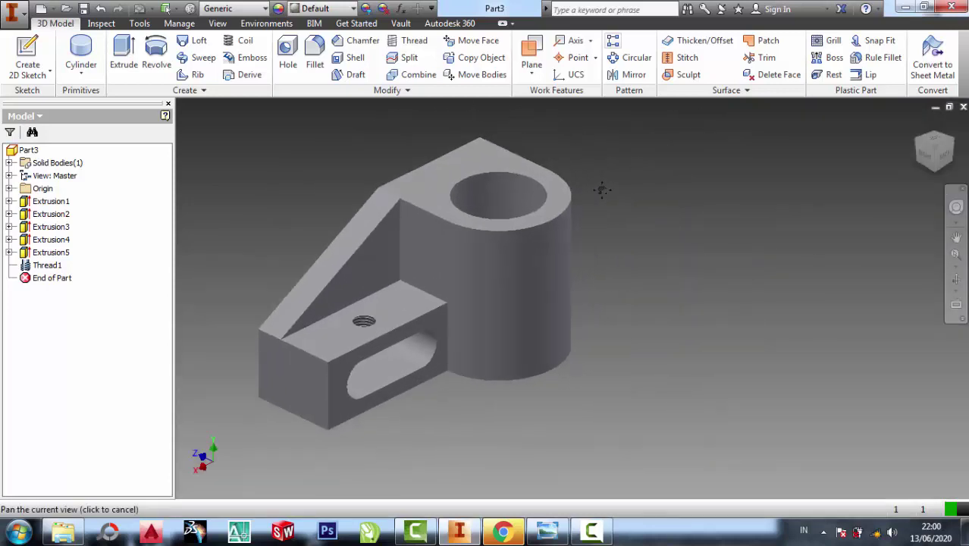
left_click(547, 531)
left_click_drag(805, 114, 753, 101)
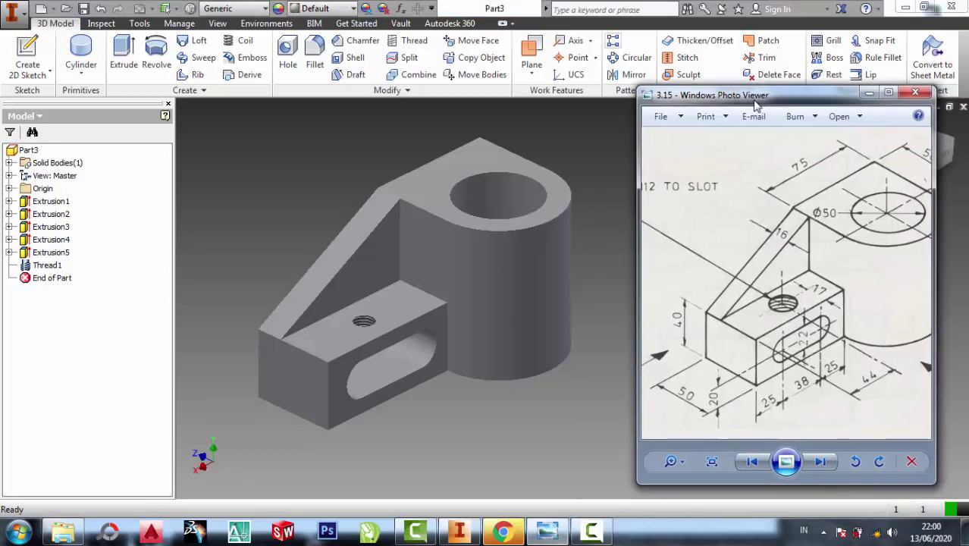
left_click_drag(796, 203, 812, 251)
scroll(812, 250, "down", 2)
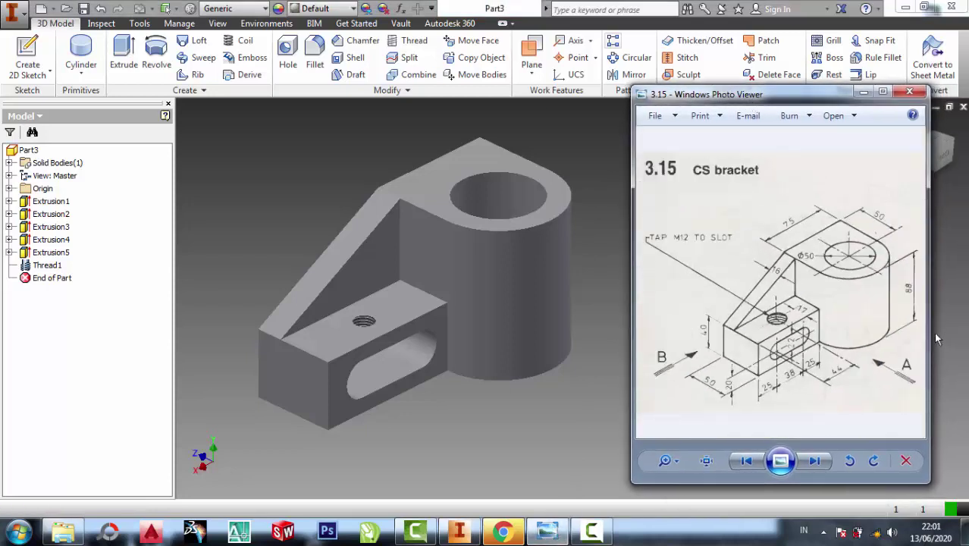
left_click(864, 91)
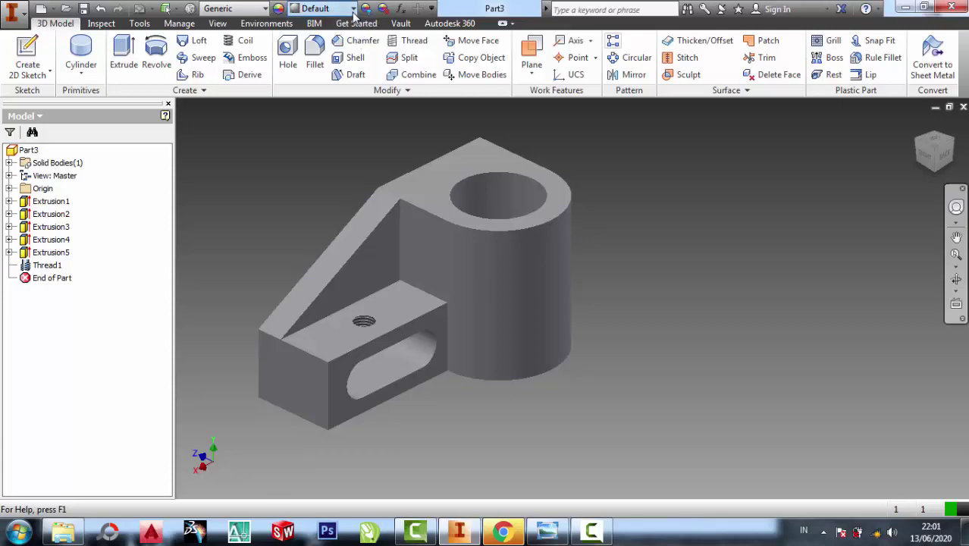
Change the part's appearance from Default to Aluminum
left_click(354, 11)
scroll(337, 92, "up", 2)
scroll(336, 91, "up", 4)
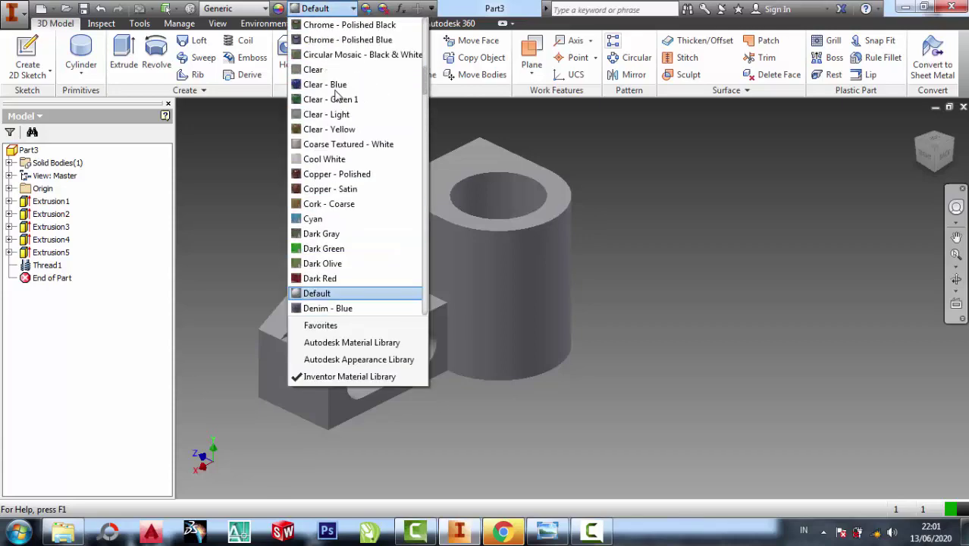
scroll(336, 91, "up", 2)
scroll(337, 95, "up", 2)
scroll(333, 97, "up", 2)
scroll(334, 99, "up", 4)
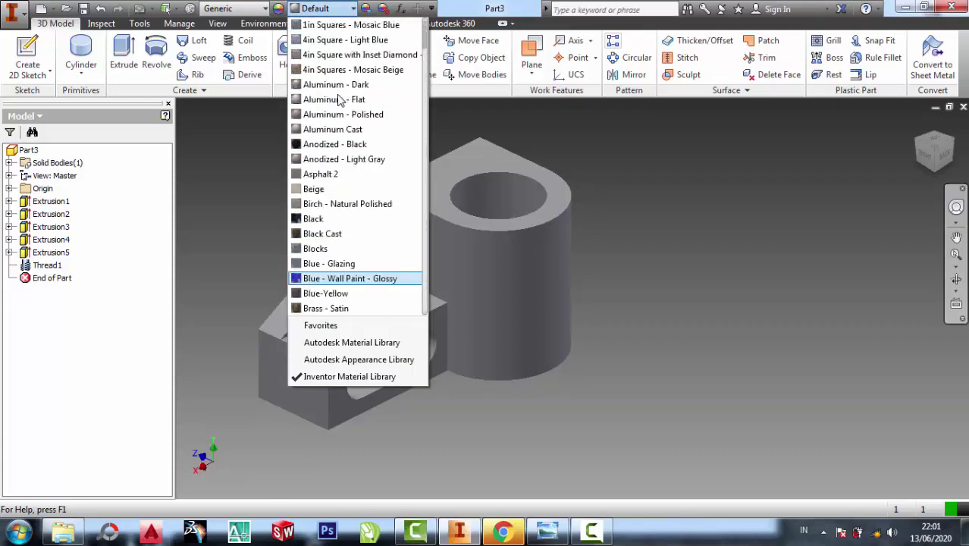
scroll(296, 129, "up", 1)
left_click(338, 115)
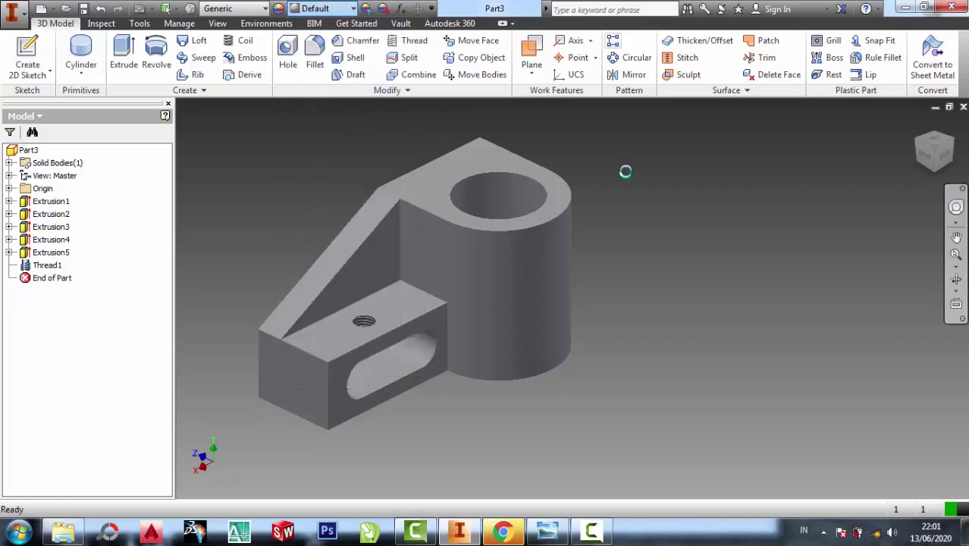
Reopen the 3.15 CS bracket drawing to compare with the model
left_click(548, 534)
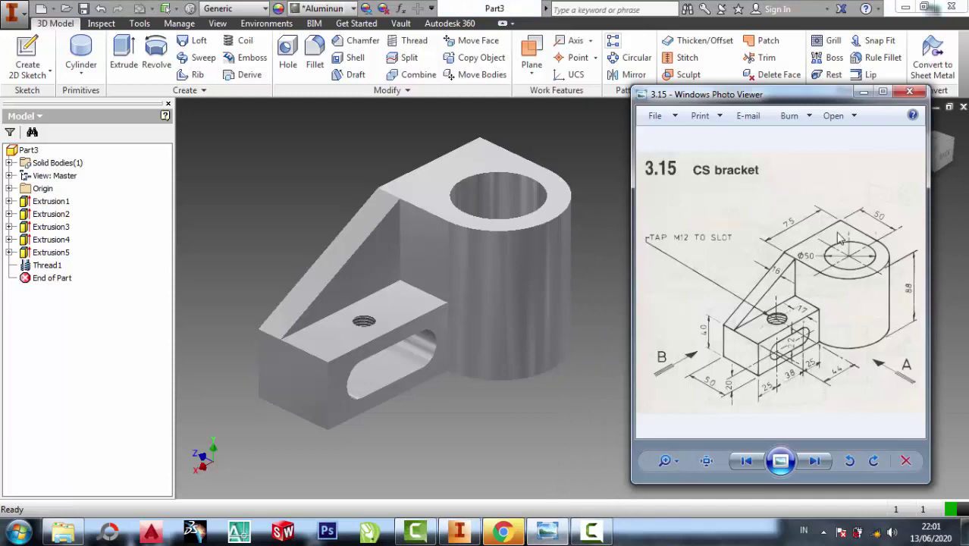
scroll(838, 237, "up", 1)
scroll(817, 274, "down", 1)
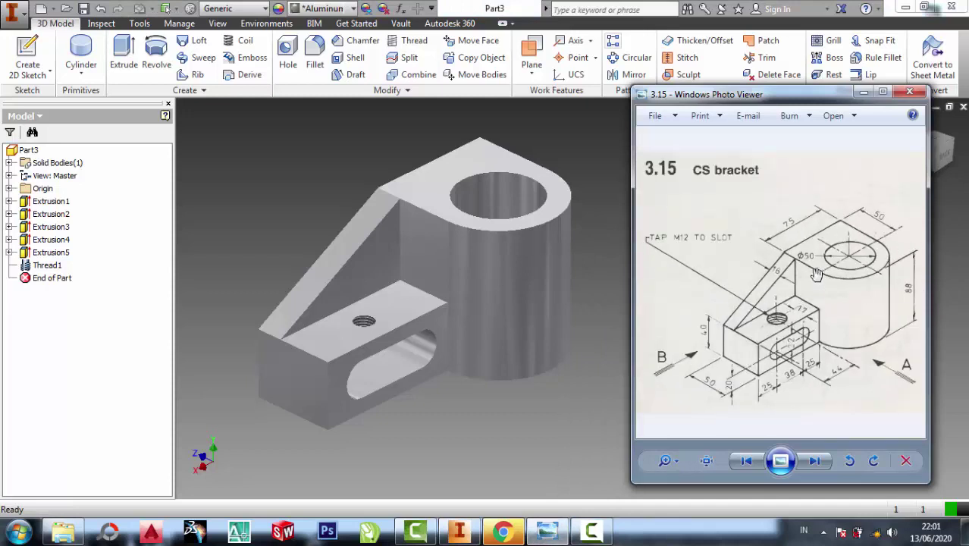